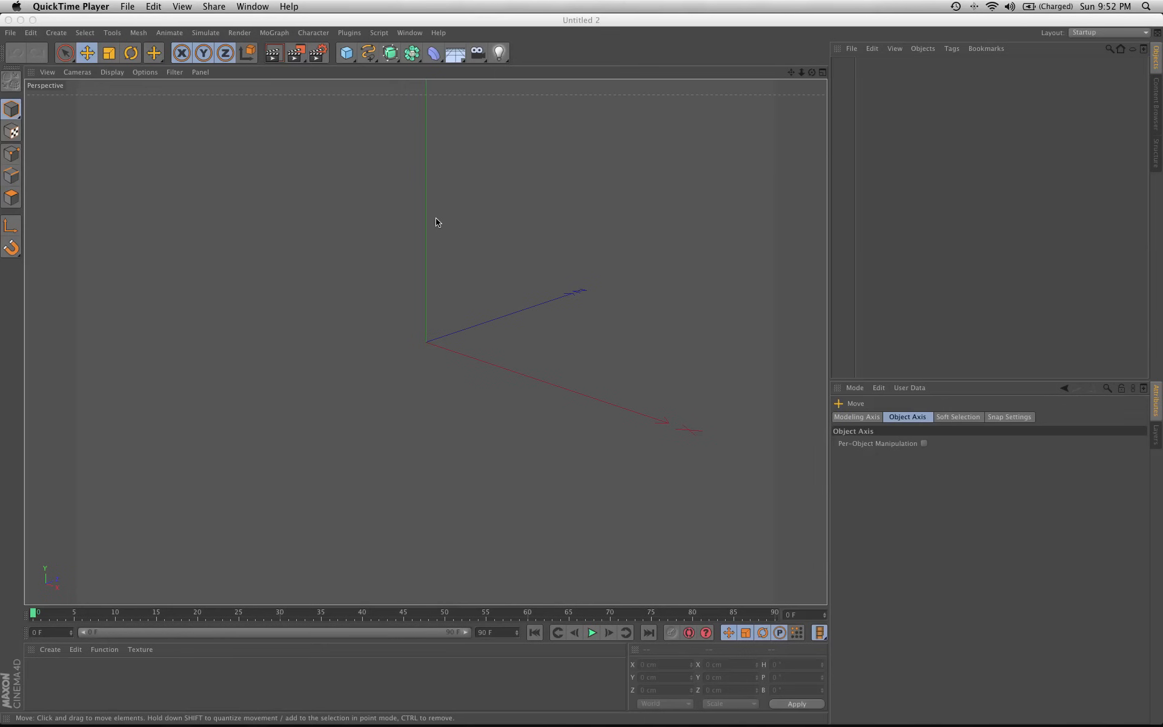
Add a Rectangle spline and set its width to 200 cm.
click(368, 55)
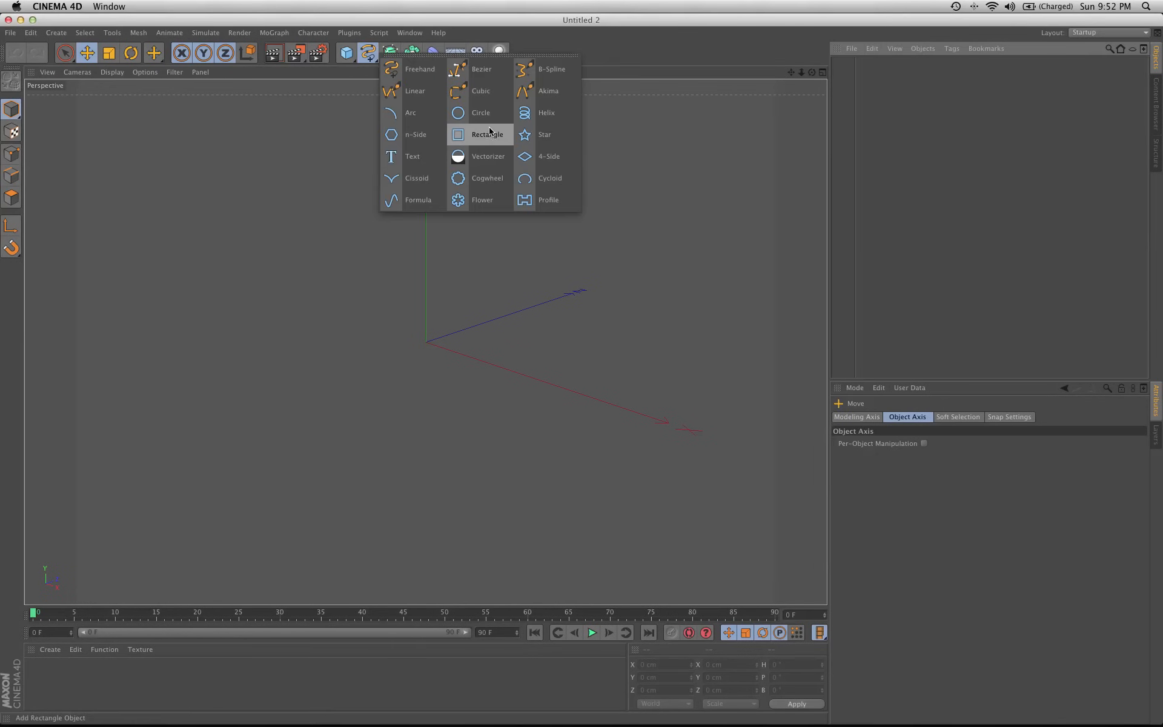
click(488, 134)
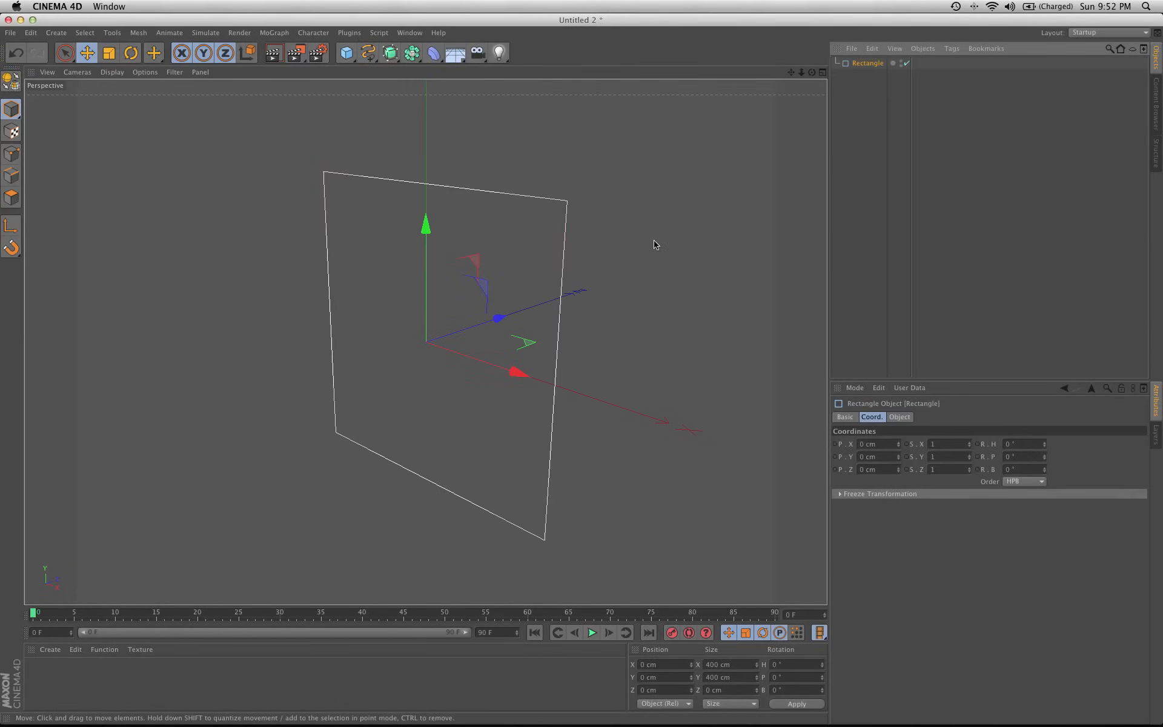
click(901, 418)
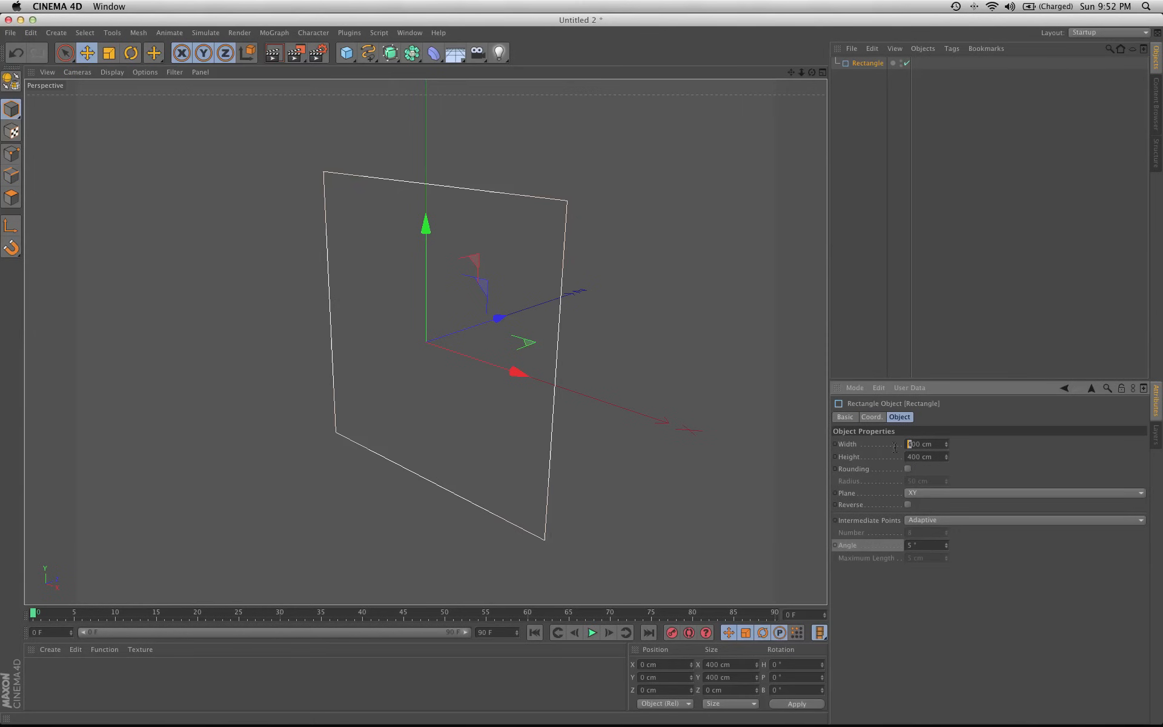
text(2)
key(Return)
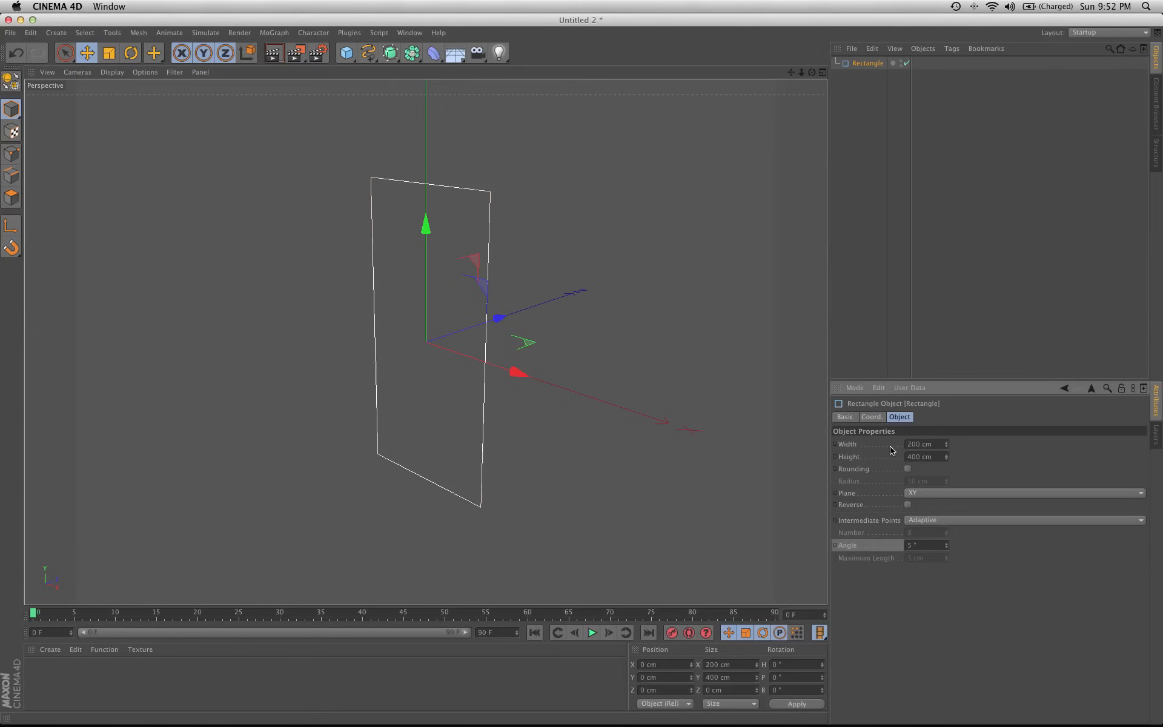
alt+drag(649, 403, 719, 392)
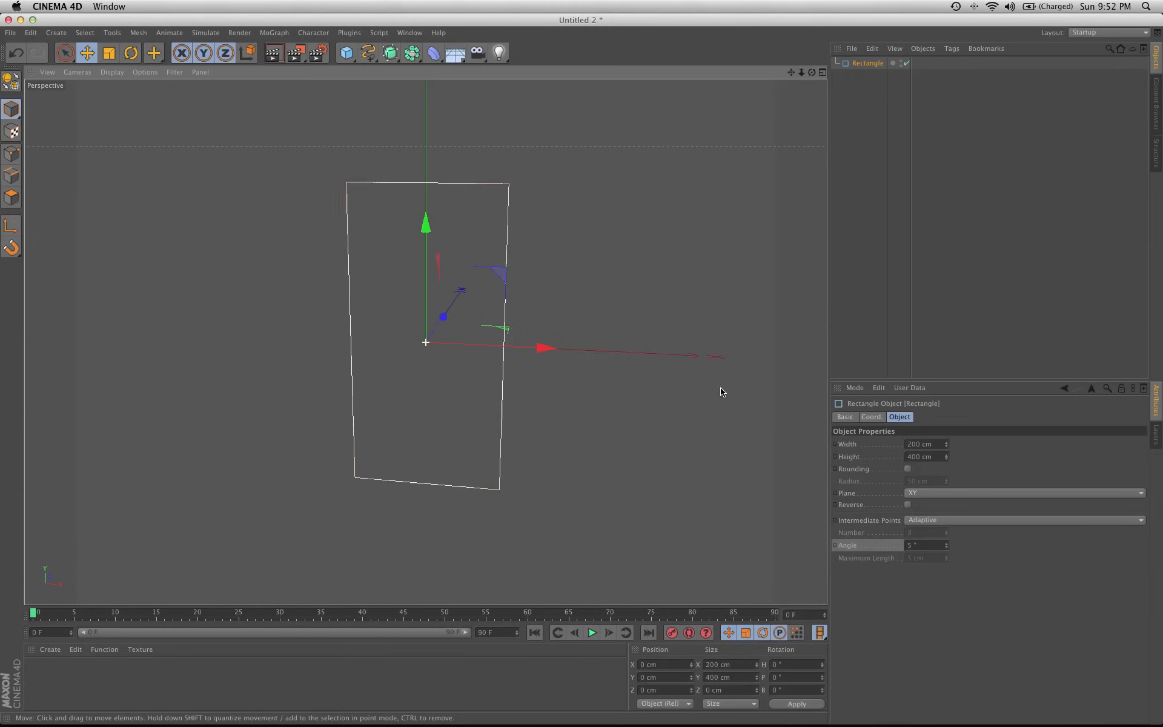
Turn on rounding for the rectangle spline with a radius of 100 cm.
click(909, 470)
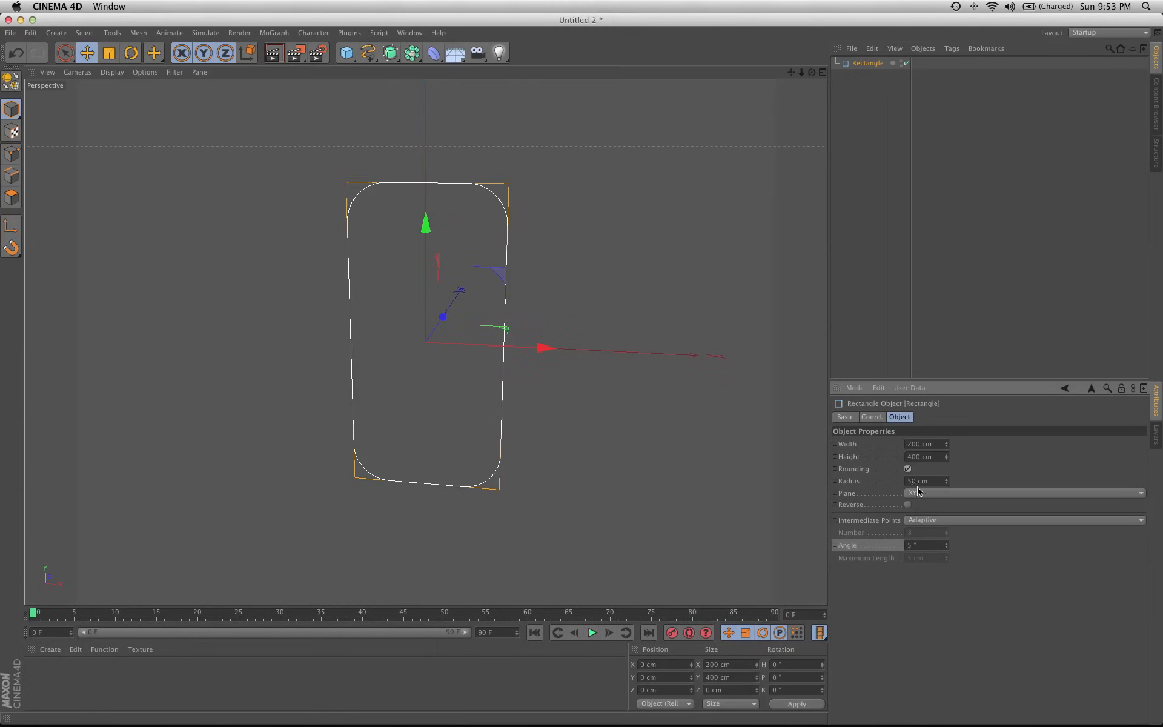
text(10)
key(Return)
alt+drag(503, 357, 447, 368)
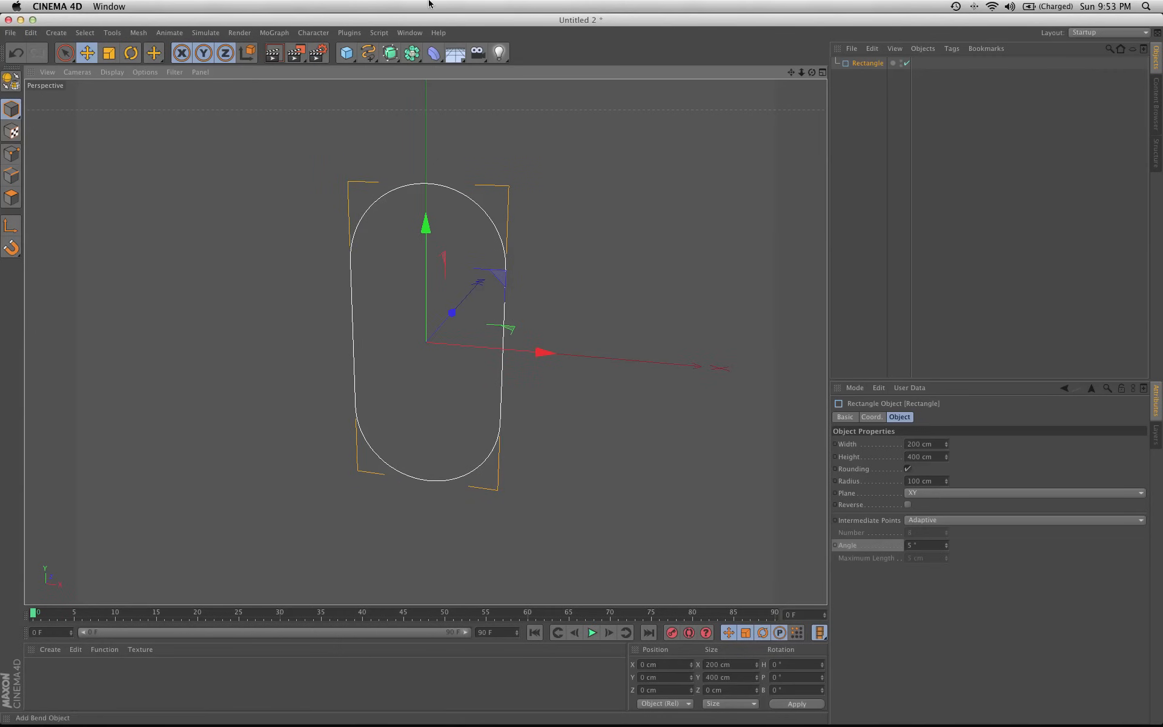
Add an n-Side spline and reduce its radius to 25 cm.
click(370, 54)
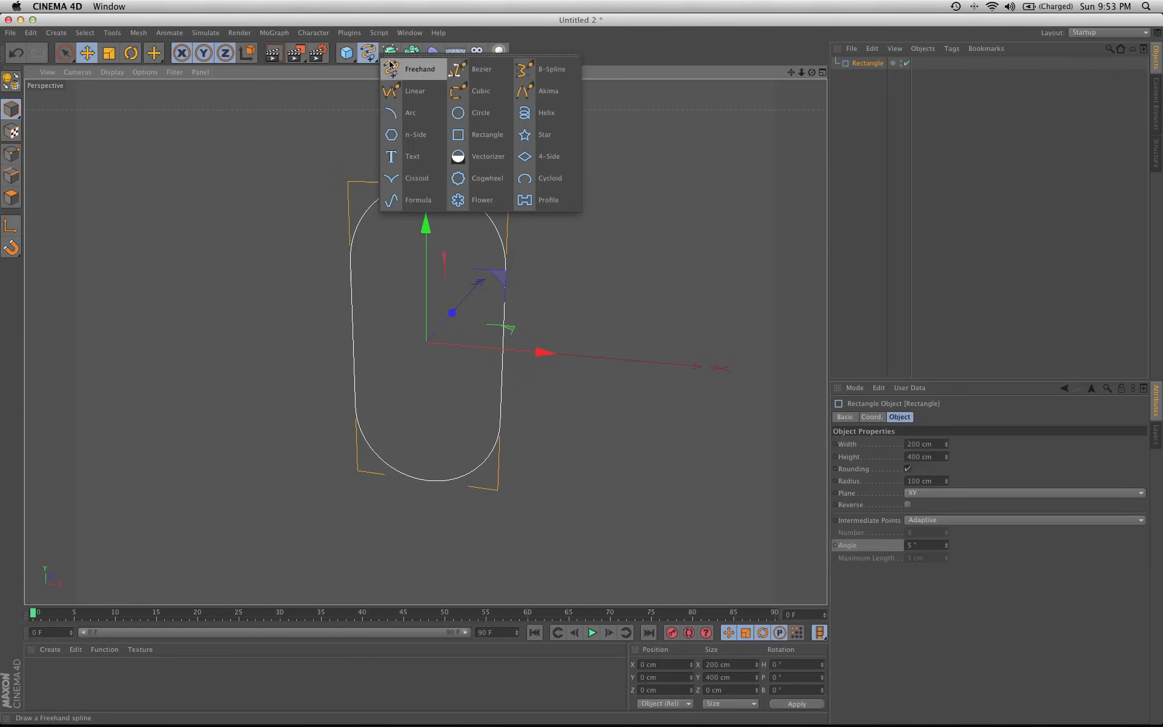
click(433, 140)
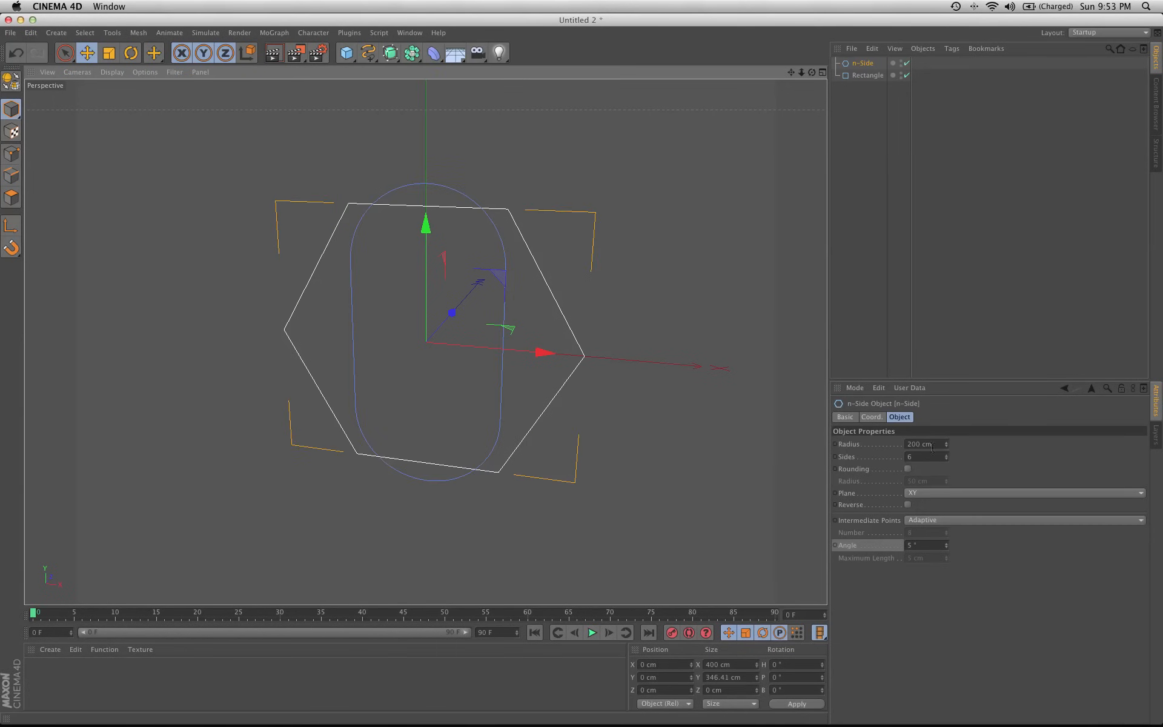
drag(946, 447, 946, 554)
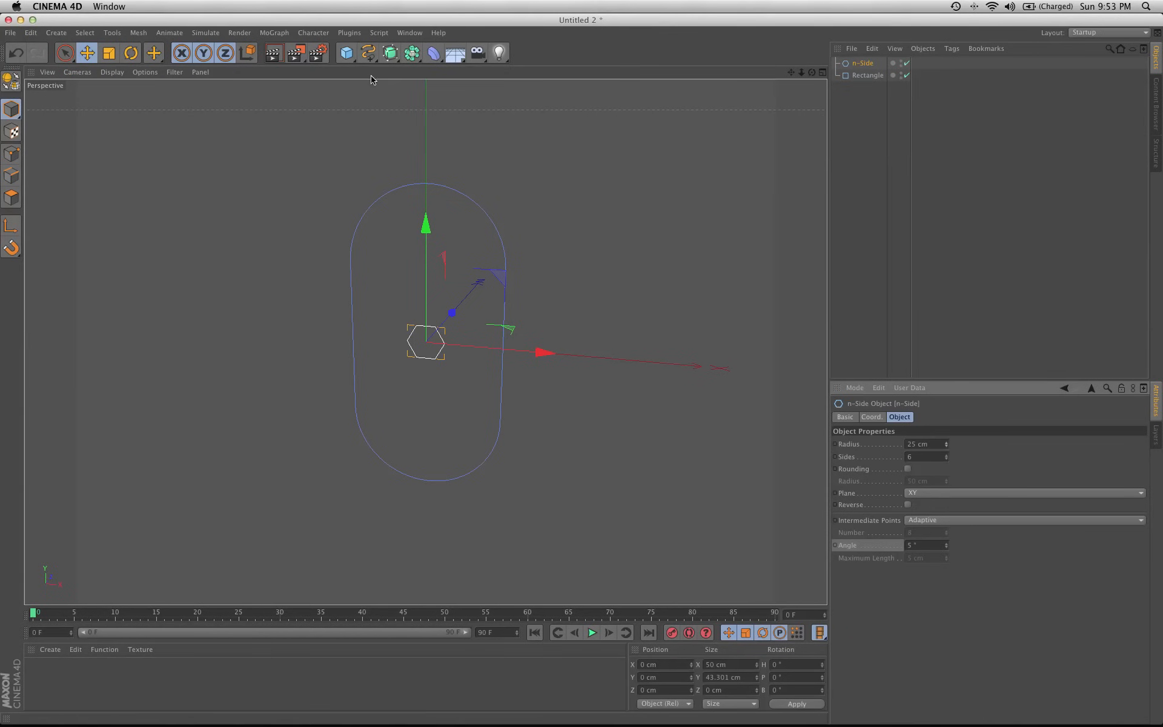
Create a Sweep NURBS and place the n-Side and Rectangle splines inside it, with the n-Side first as the profile.
drag(388, 54, 424, 113)
click(862, 77)
shift+click(868, 89)
drag(868, 89, 867, 68)
alt+drag(576, 280, 623, 293)
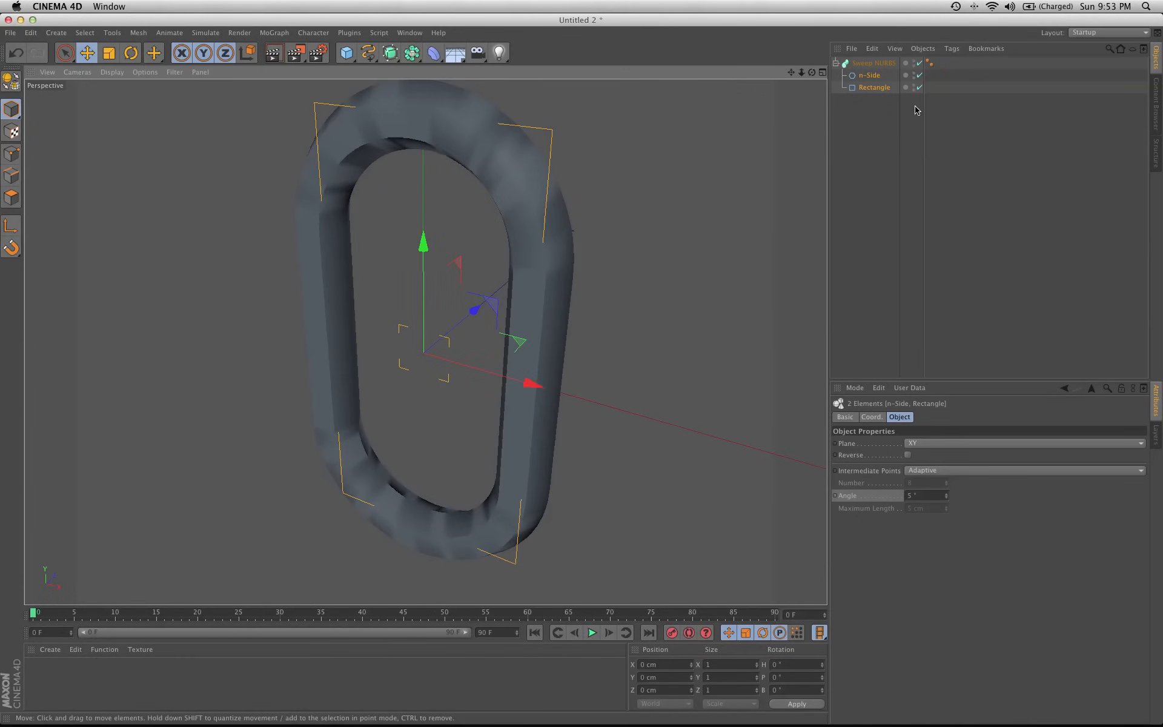
Set the n-Side profile's number of sides to 8.
click(871, 77)
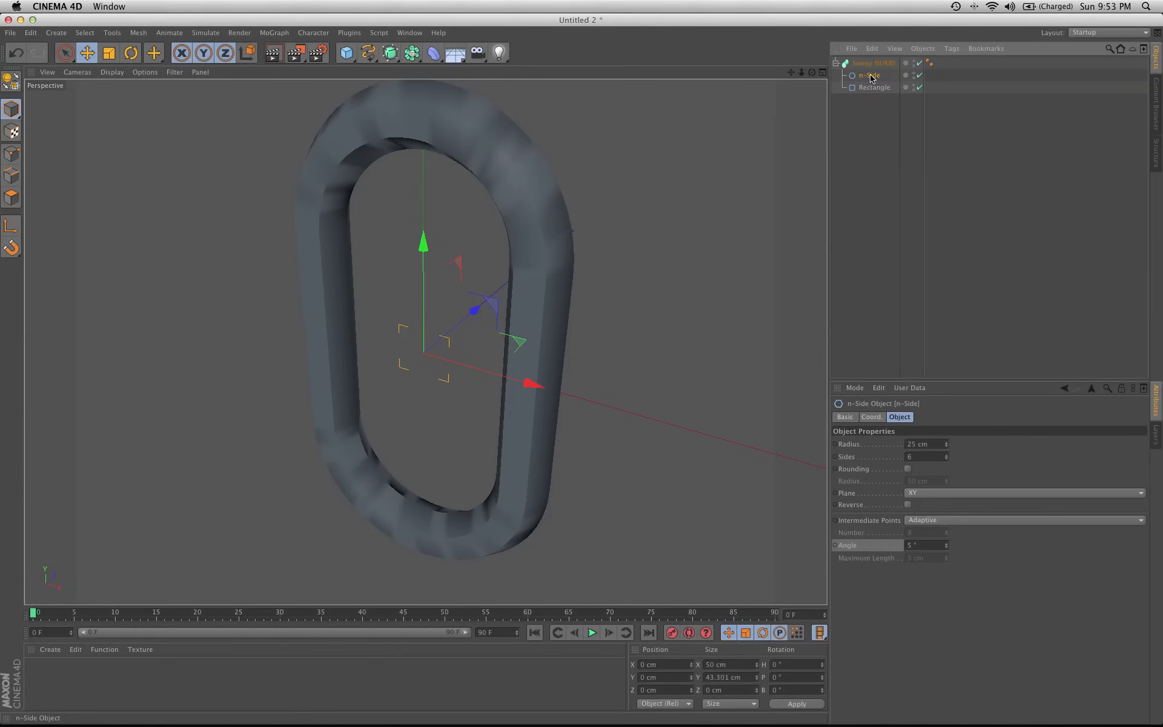
click(921, 456)
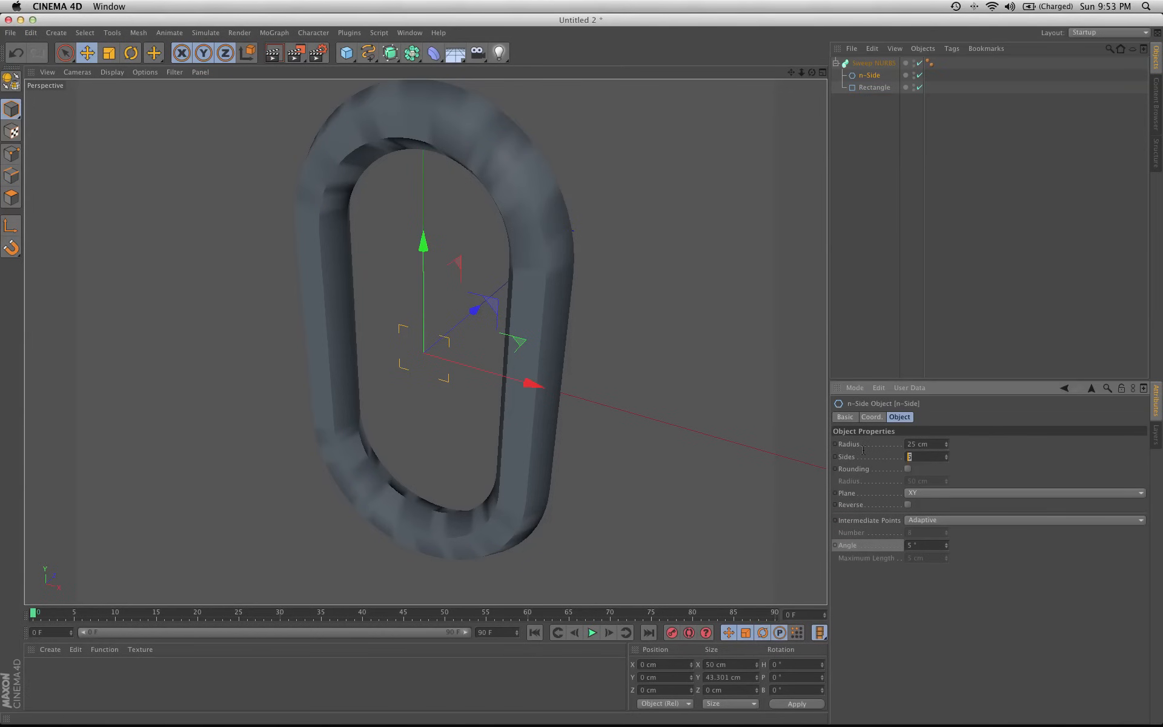
text(8)
key(Return)
mouse_move(410, 441)
alt+mouse_down()
mouse_move(444, 389)
mouse_move(463, 385)
alt+mouse_up()
alt+right_drag(410, 395, 330, 394)
alt+drag(354, 397, 418, 382)
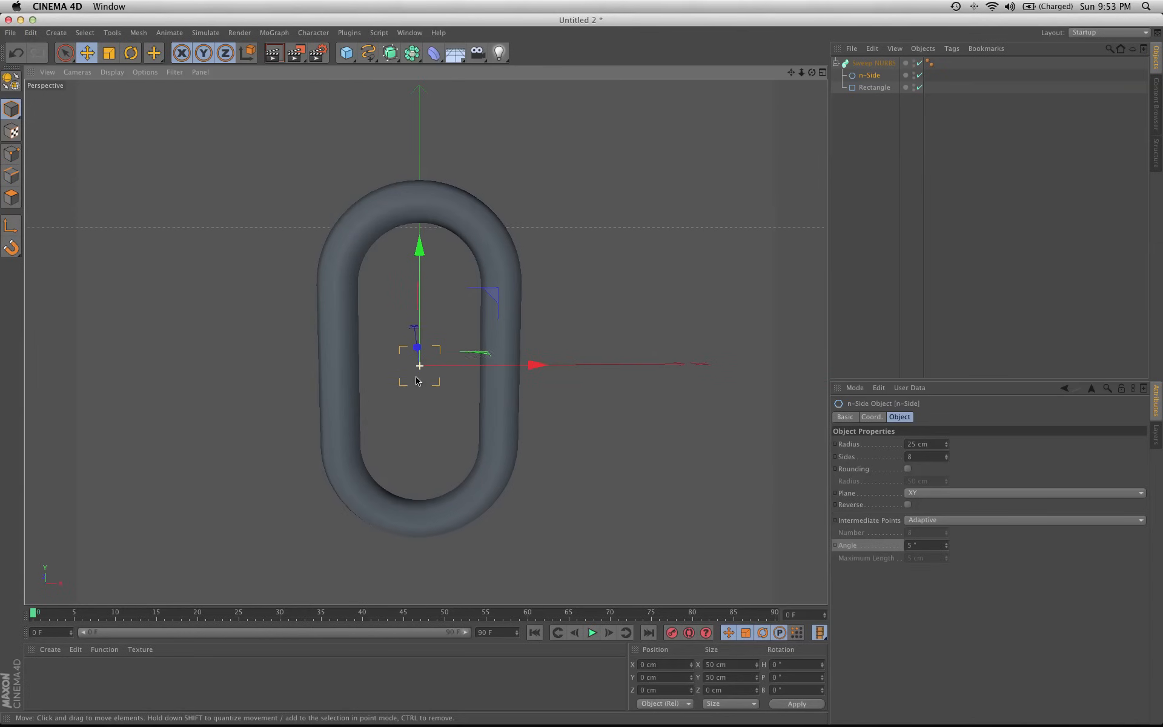
Switch the perspective view to shaded display with wireframe lines and inspect the link's mesh density.
click(112, 73)
click(127, 105)
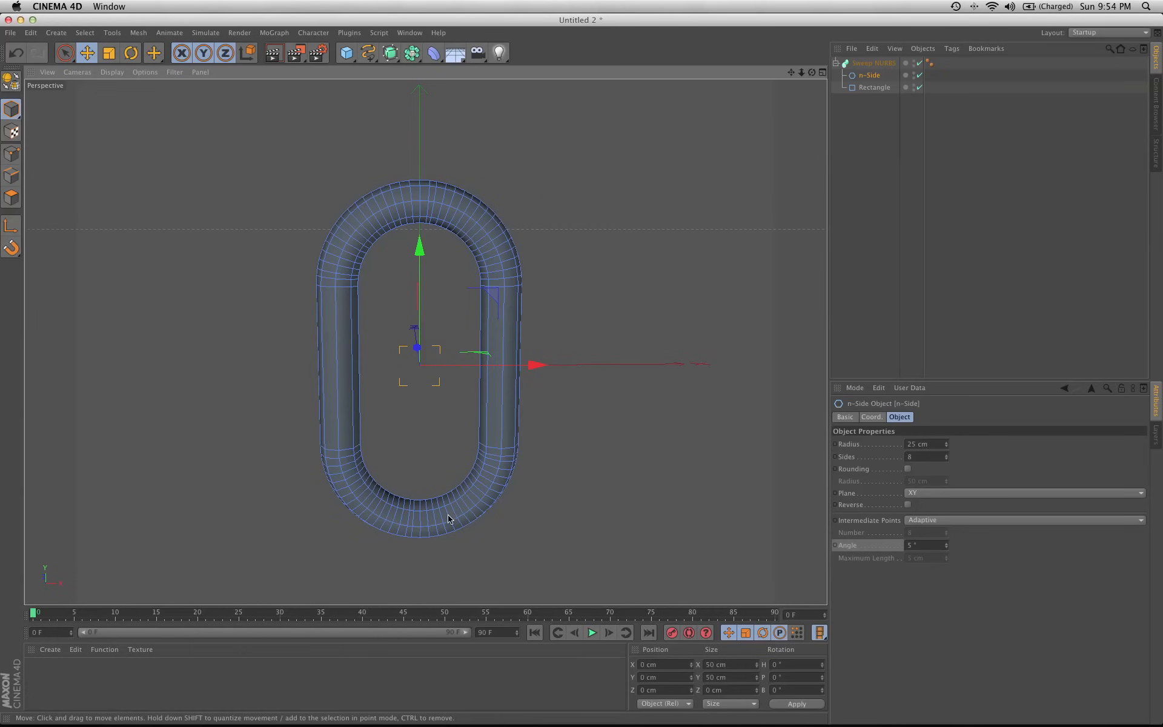
scroll(467, 480, up, 3)
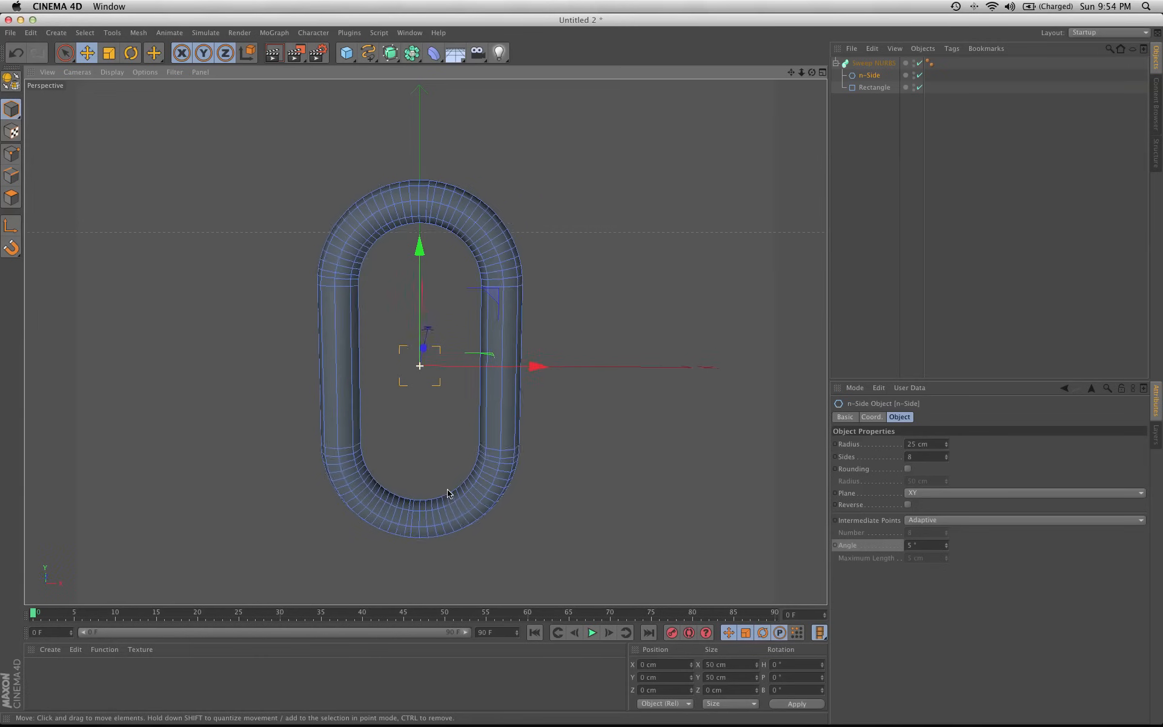
scroll(467, 480, up, 3)
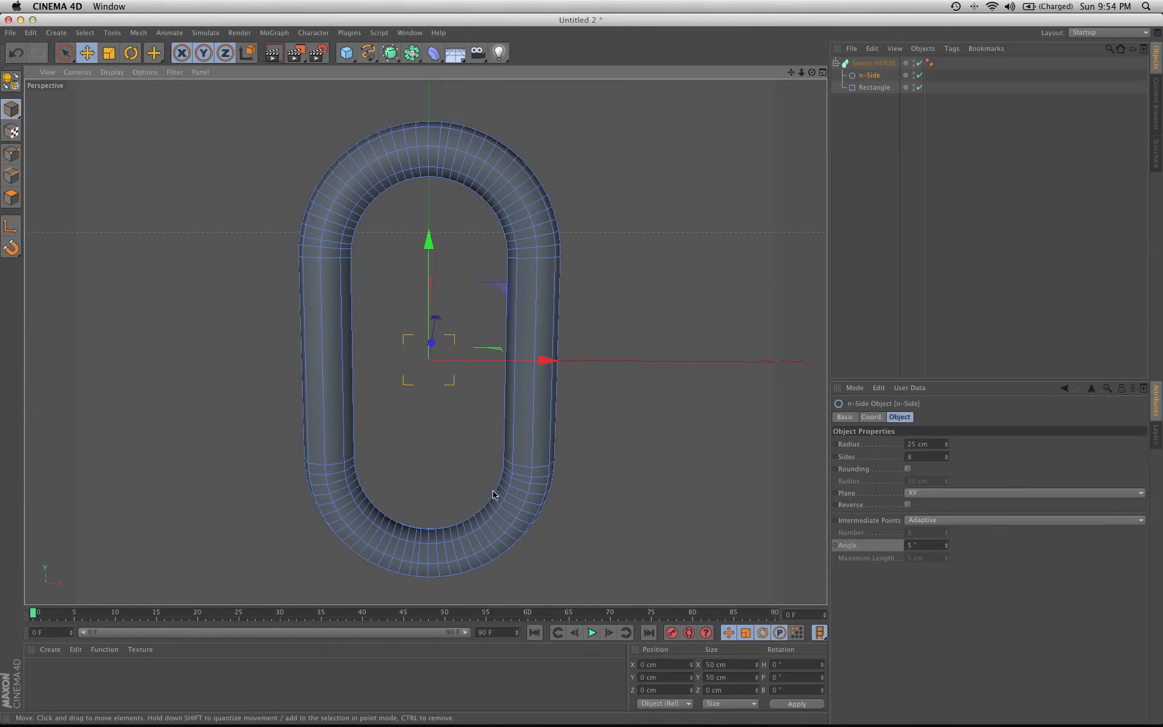
scroll(494, 494, down, 1)
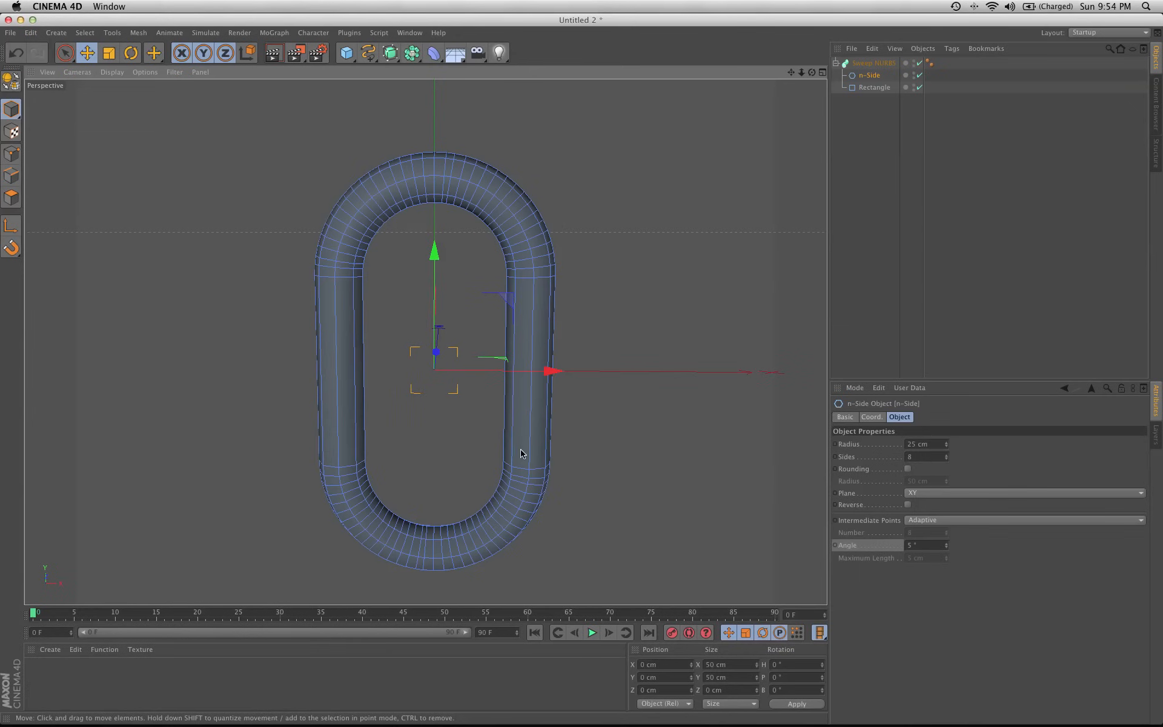
Try Uniform intermediate points on the rectangle spline and return the setting to Adaptive.
click(874, 88)
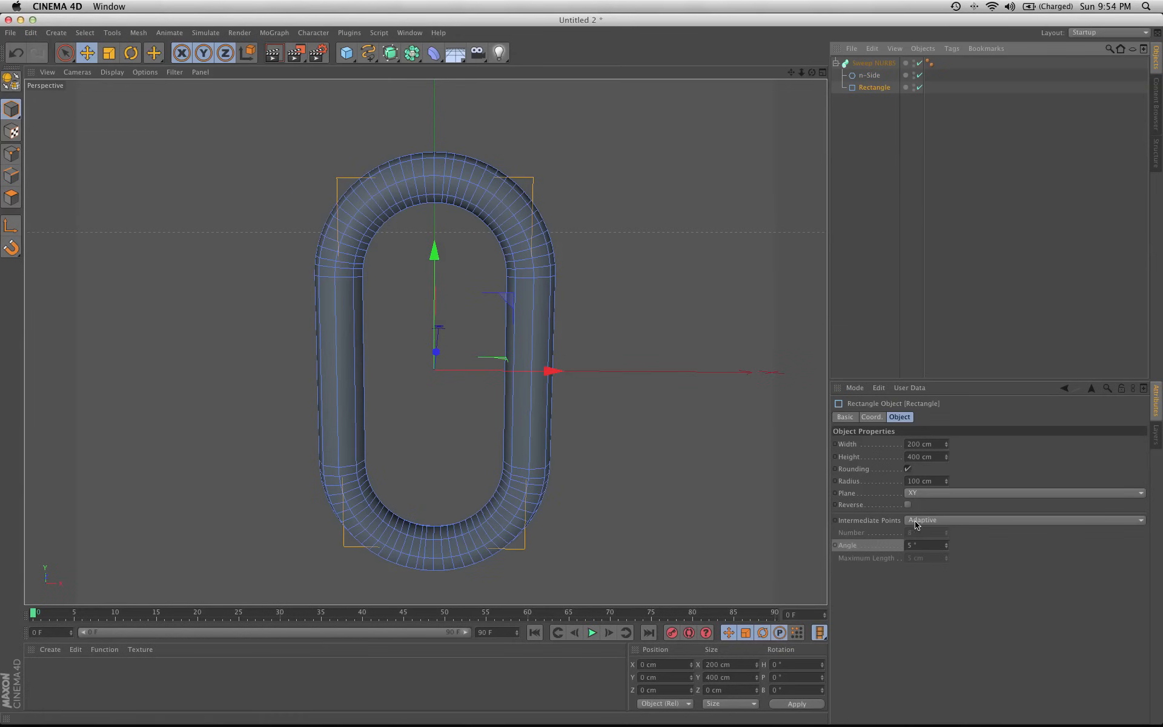
click(919, 520)
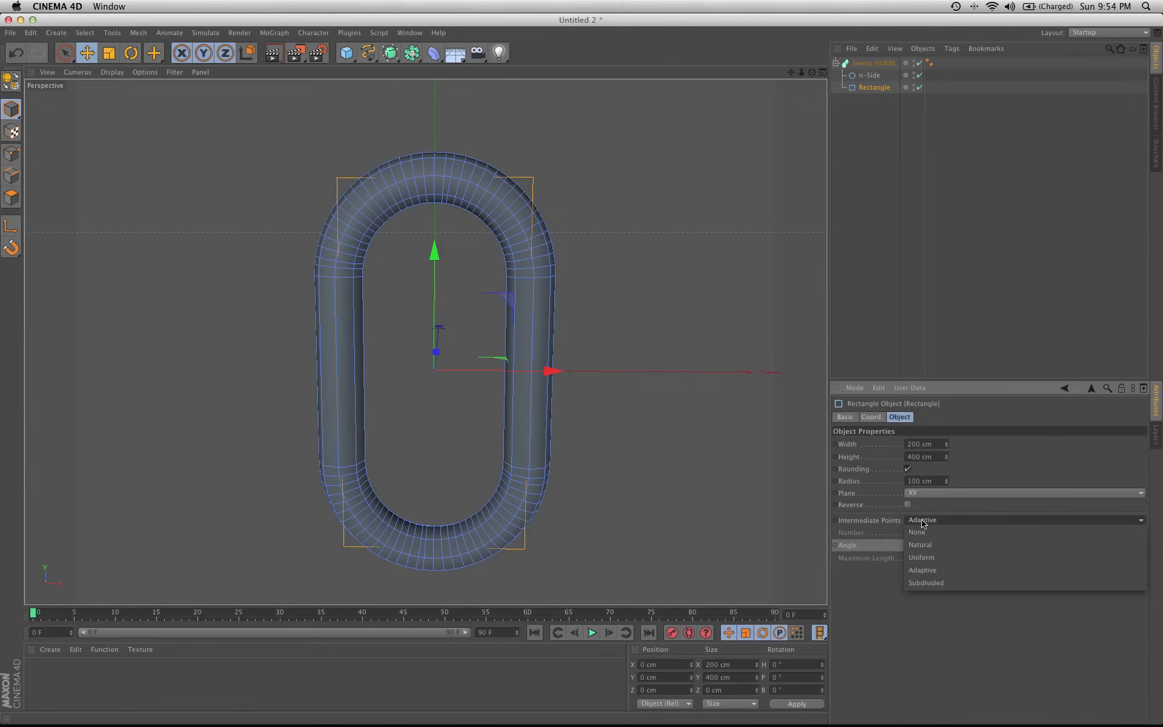
click(936, 558)
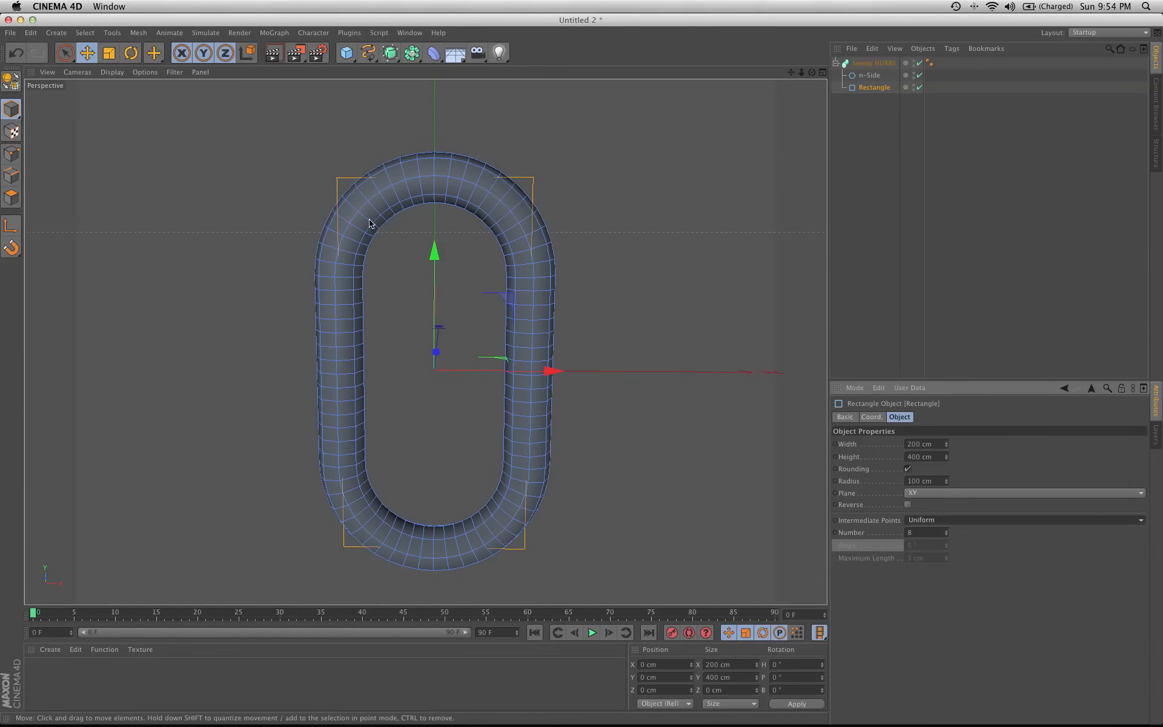
click(919, 522)
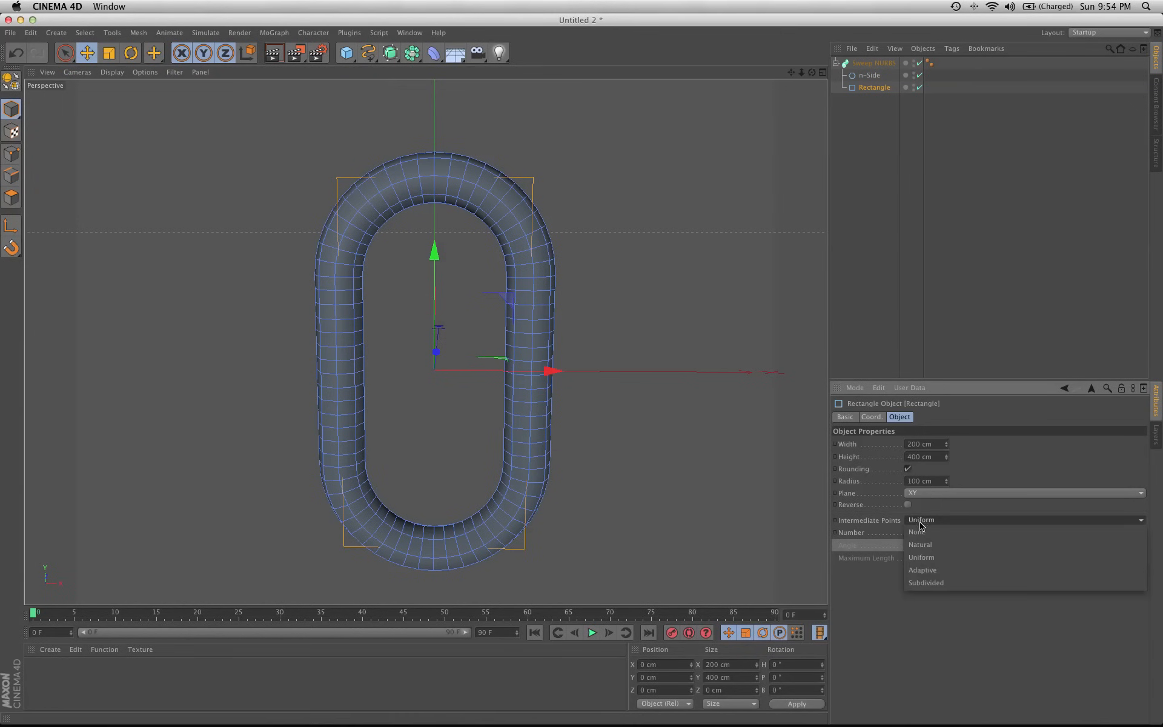
click(942, 570)
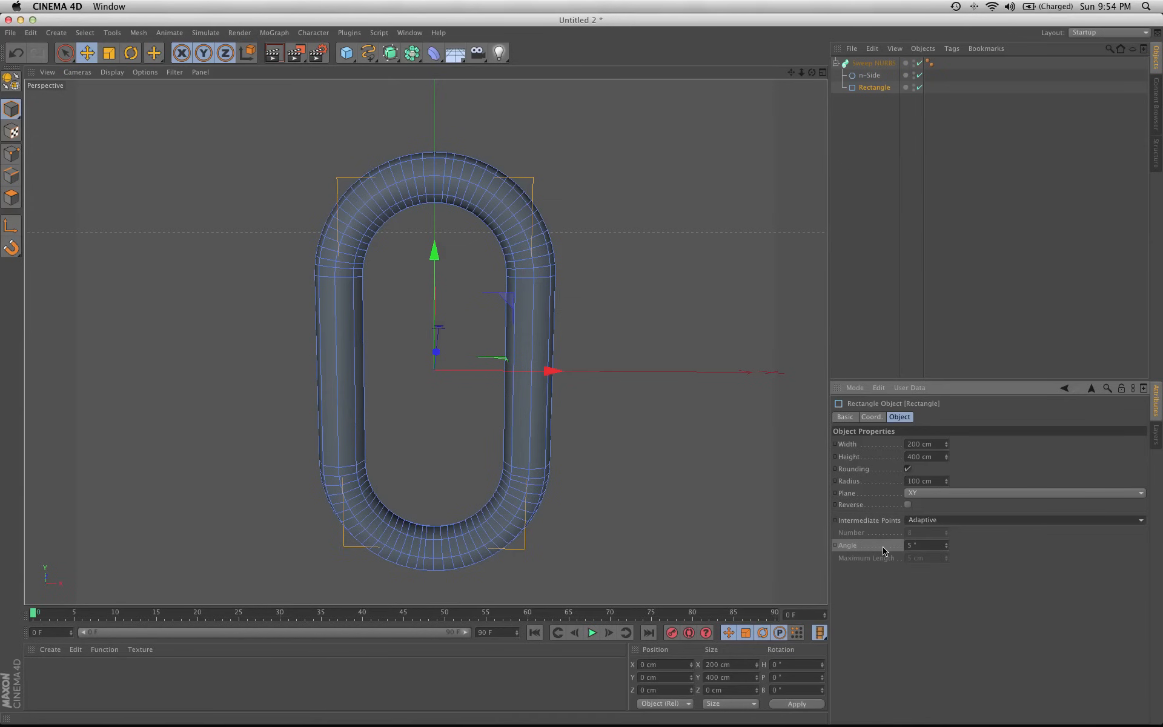
Set the rectangle spline's adaptive intermediate point angle to 17° to reduce the segments in the link's curves.
click(947, 547)
click(947, 547)
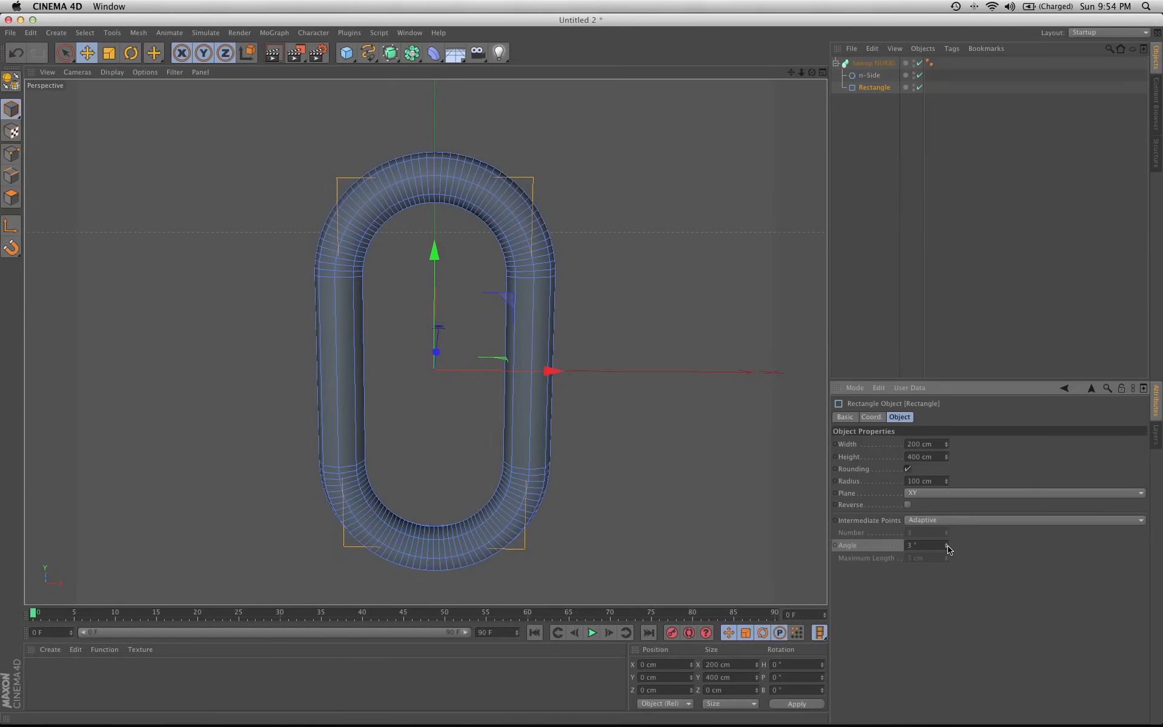
drag(947, 546, 948, 548)
click(946, 544)
click(946, 544)
click(947, 544)
click(947, 544)
click(947, 544)
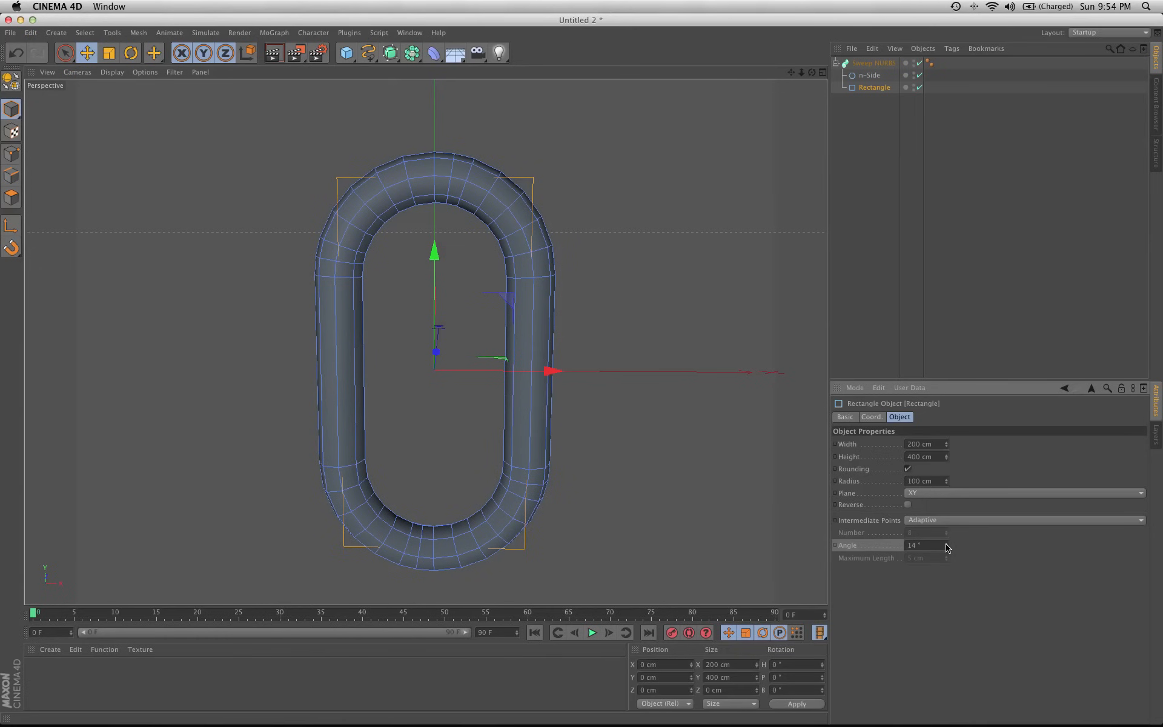
click(947, 544)
click(947, 544)
click(946, 544)
alt+drag(541, 425, 467, 436)
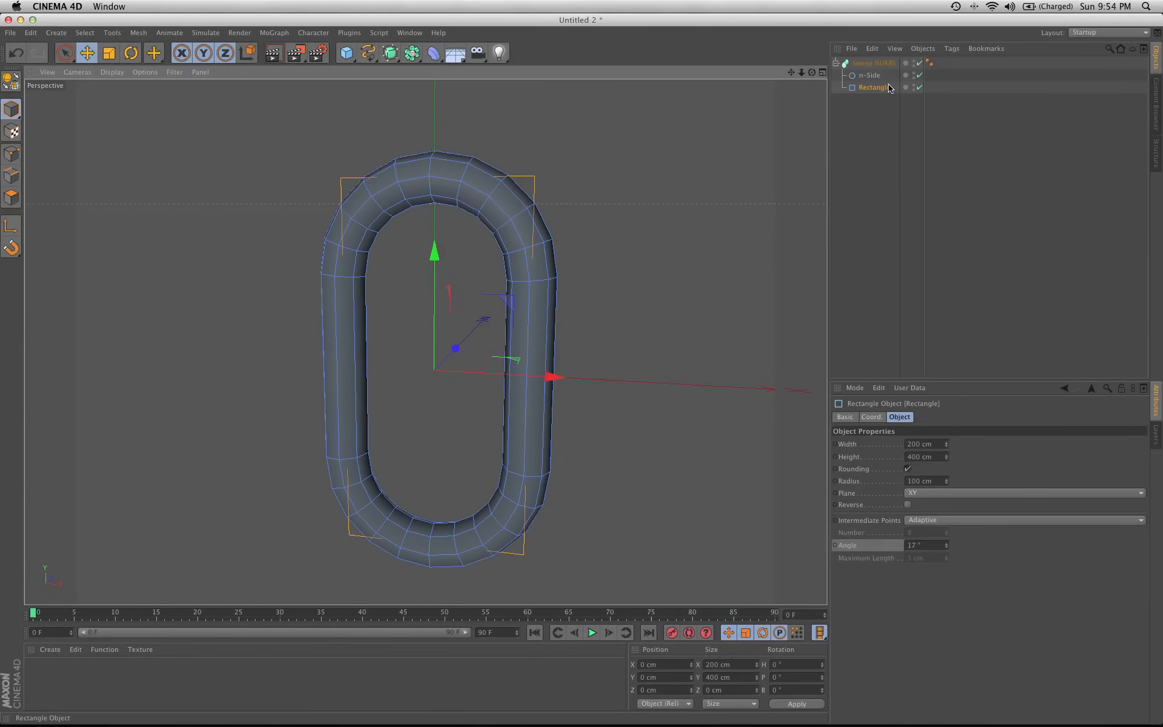
Disable the Sweep NURBS generator and enable axis modification for the rectangle spline.
click(920, 63)
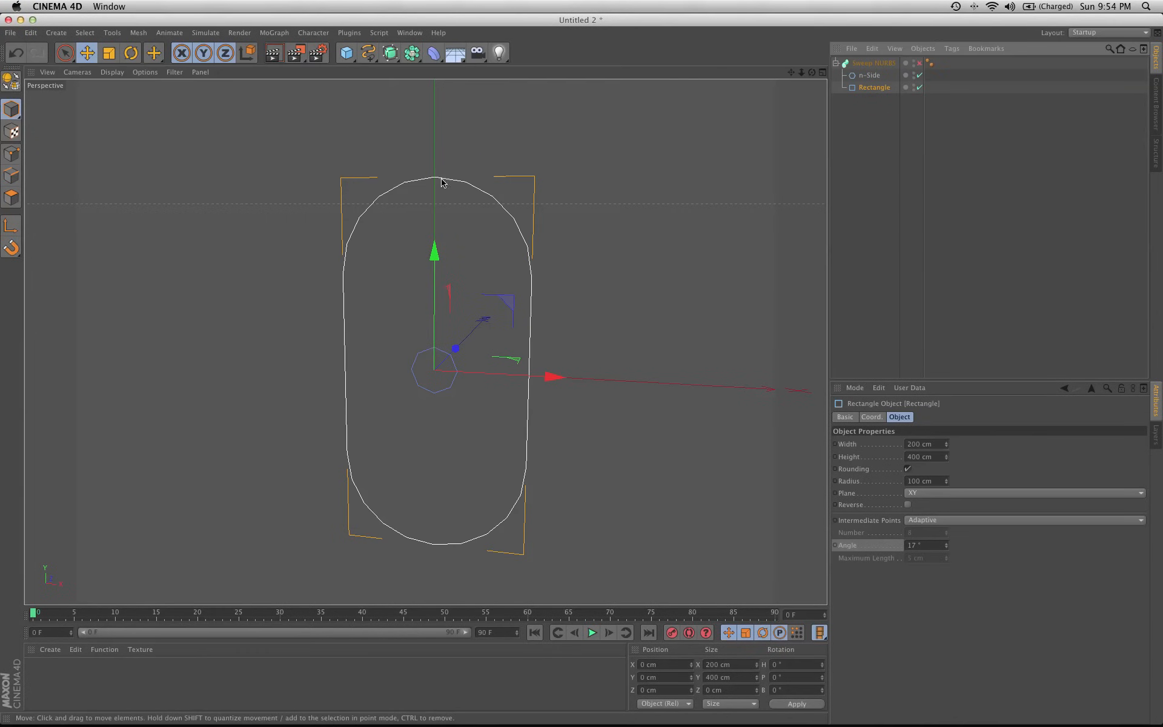
alt+drag(489, 310, 404, 376)
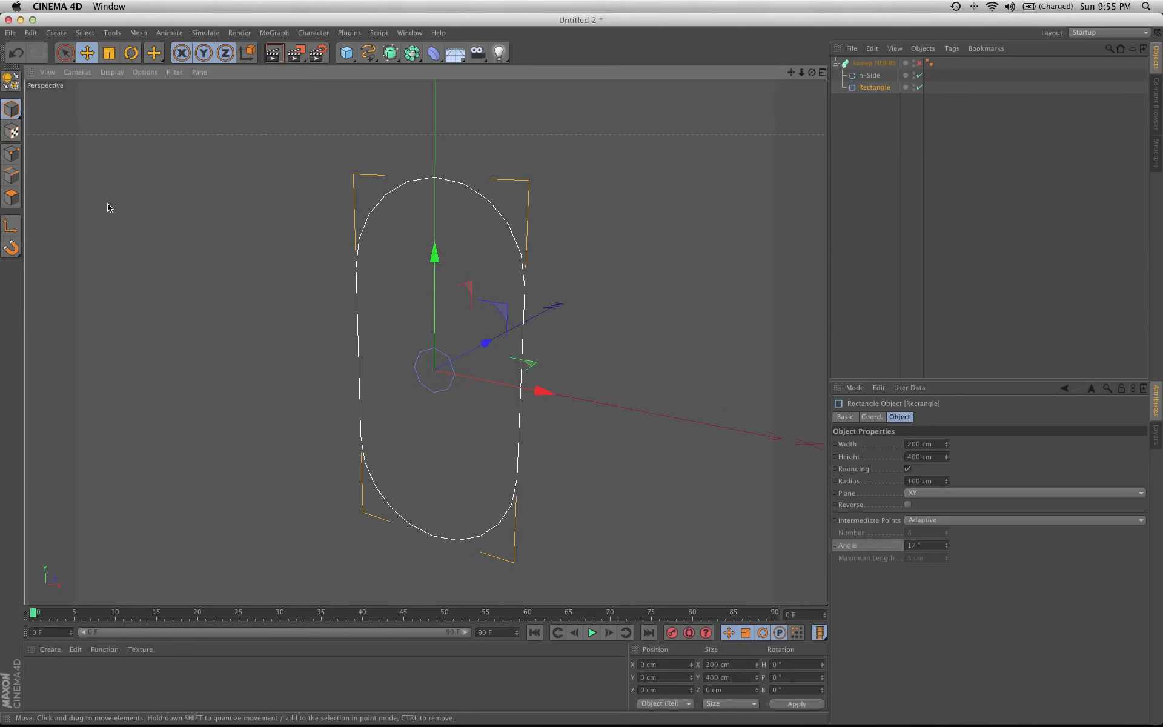
click(14, 227)
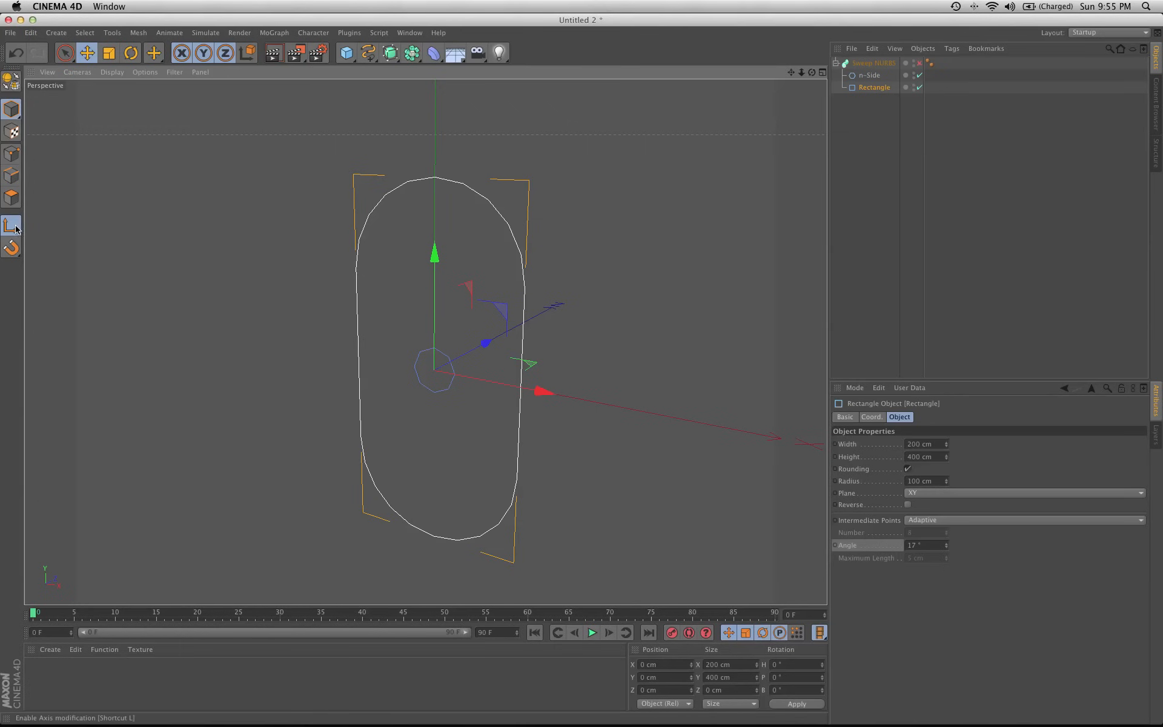
Float the snapping options and enable 3D Snapping with Point Snapping, turning off Construction Plane, Grid and Gridline Snapping.
drag(13, 253, 260, 227)
click(254, 233)
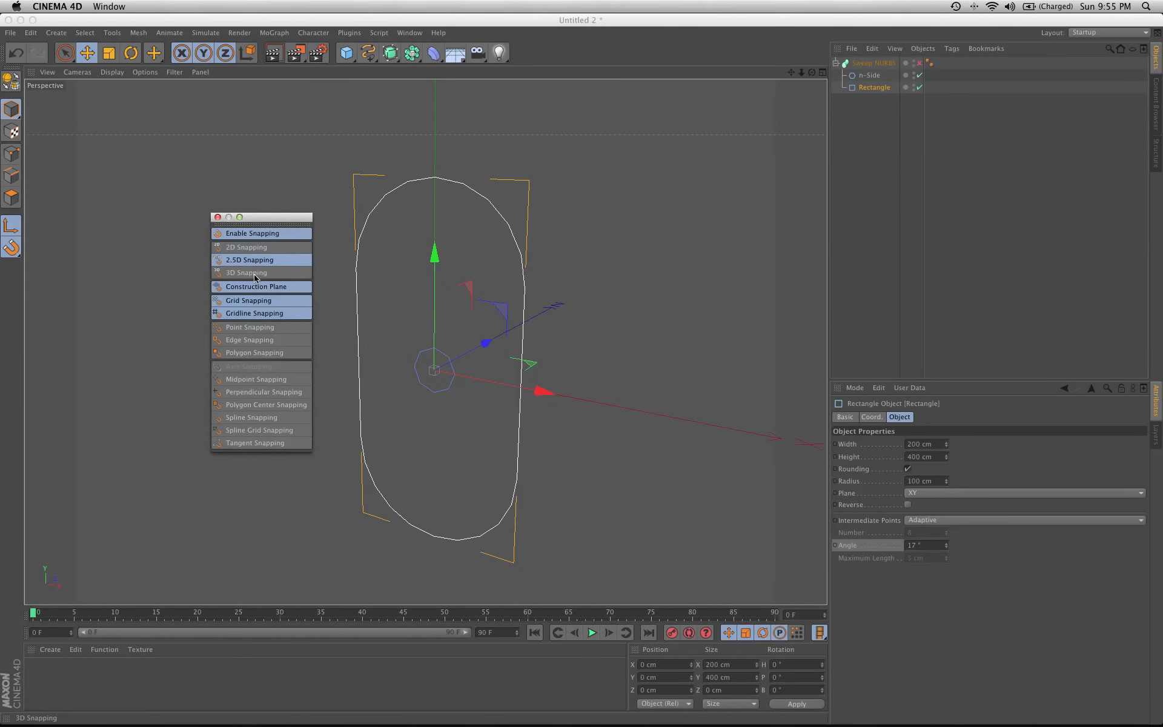
click(255, 276)
click(263, 288)
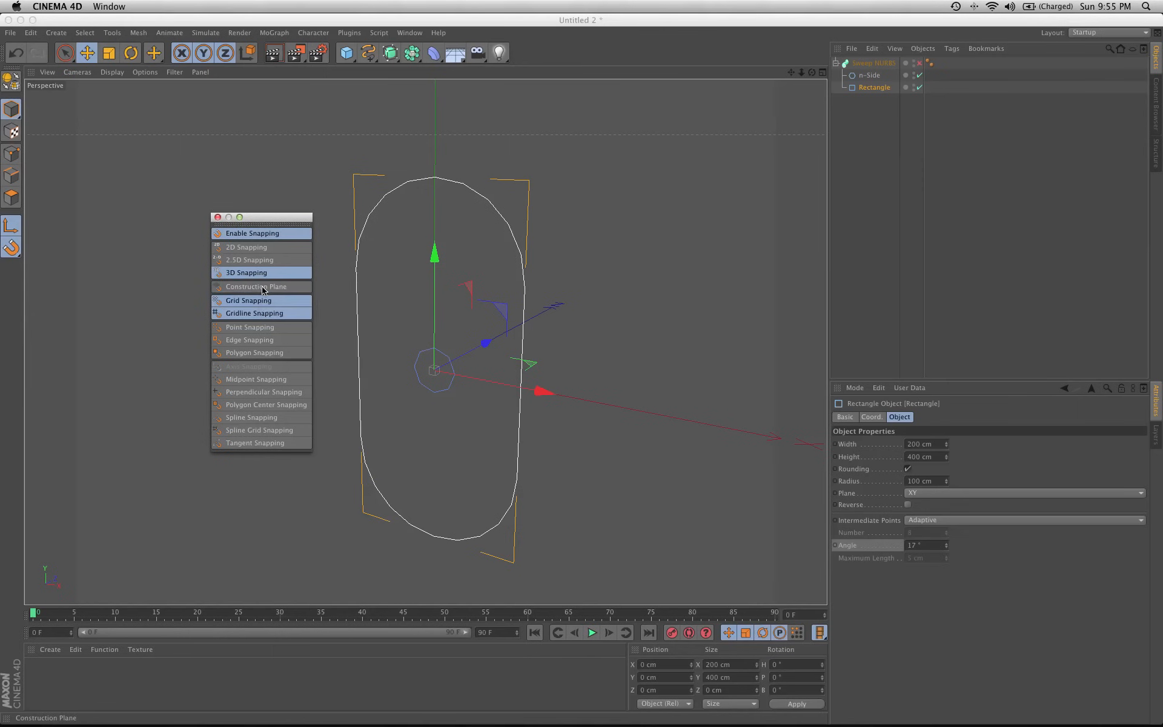
click(264, 301)
click(268, 314)
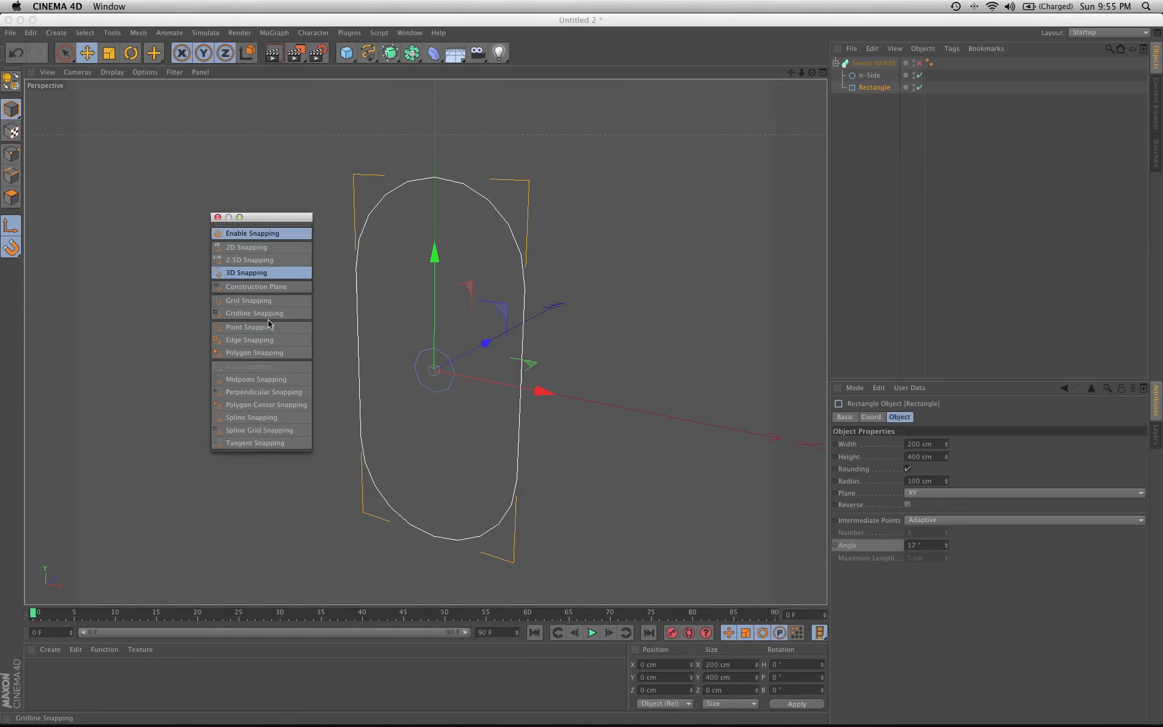
click(269, 331)
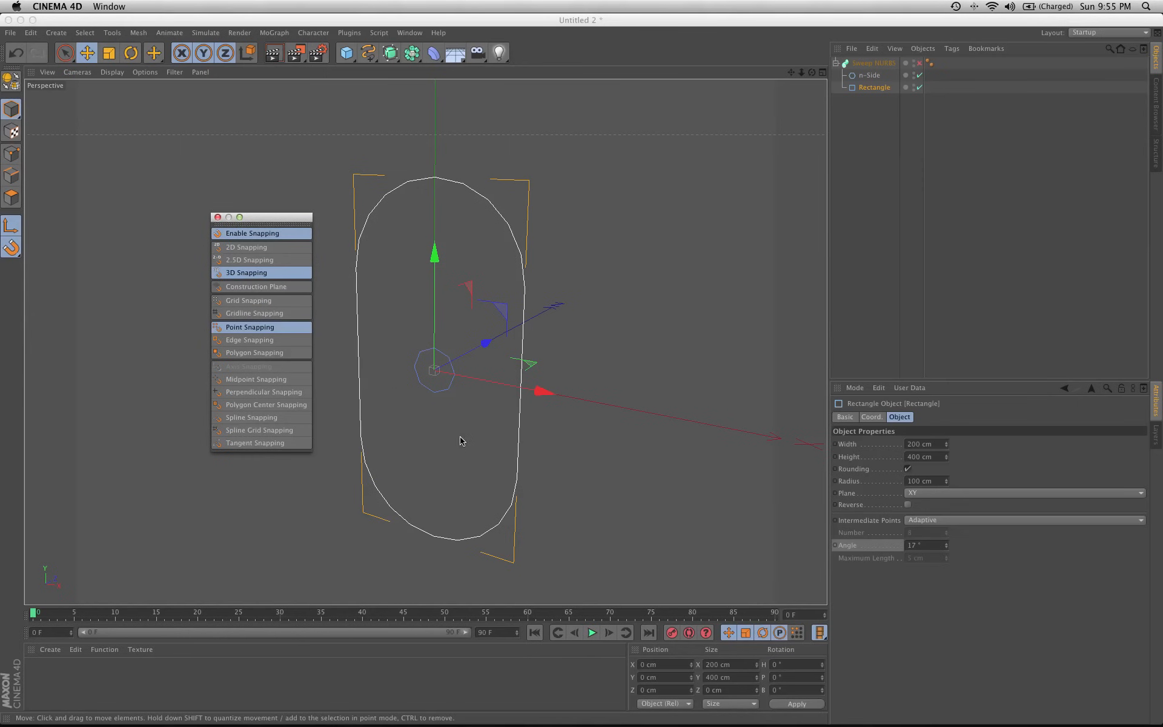
Try to move the rectangle spline's axis up to its topmost point, undo the move and shift the snapping palette aside.
drag(433, 253, 431, 173)
key(super+z)
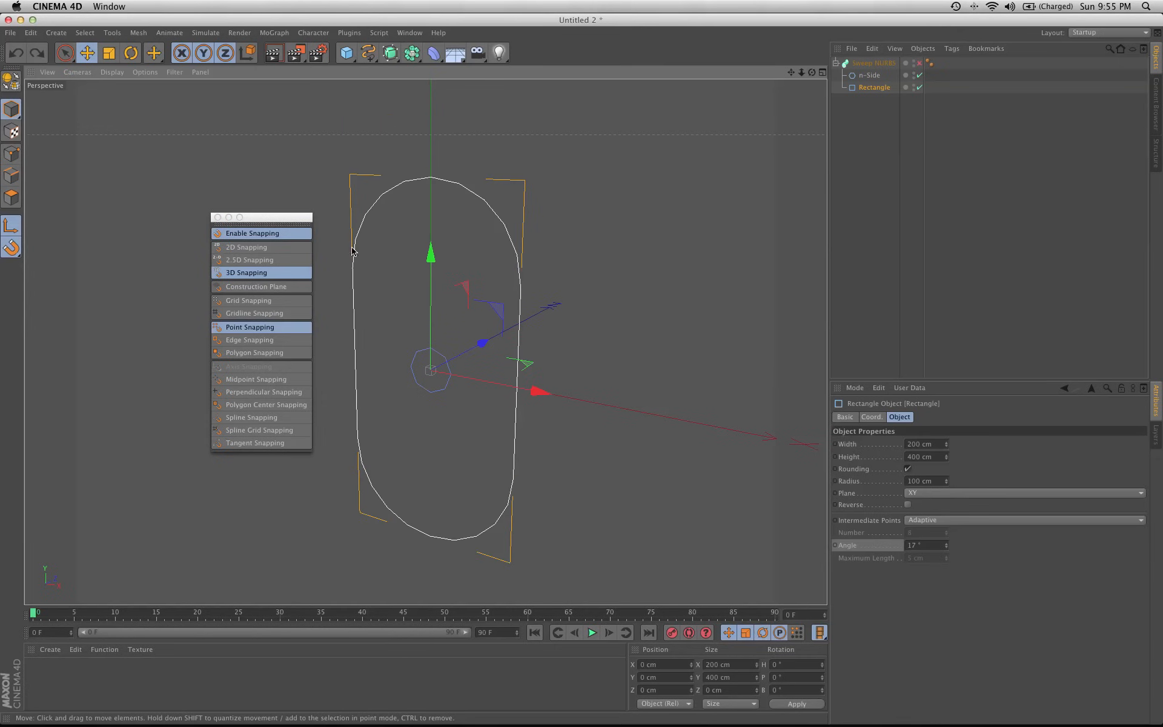
drag(279, 219, 266, 219)
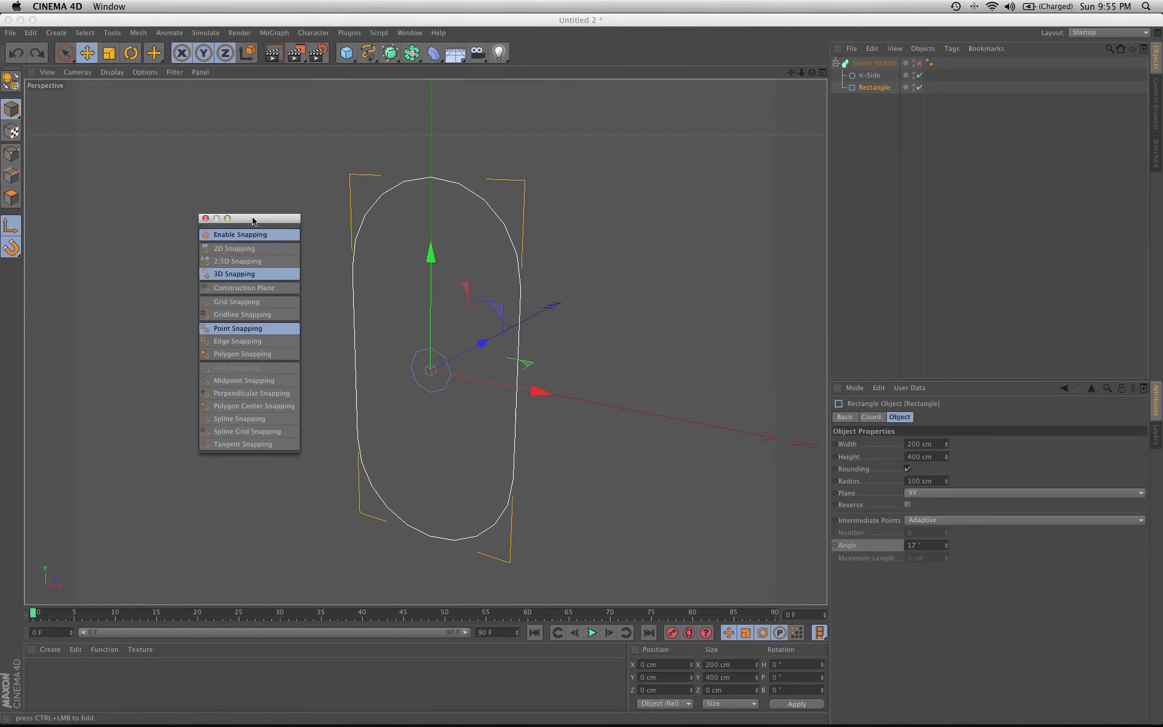
Try to move the rectangle spline upward along Y and undo the move.
click(93, 54)
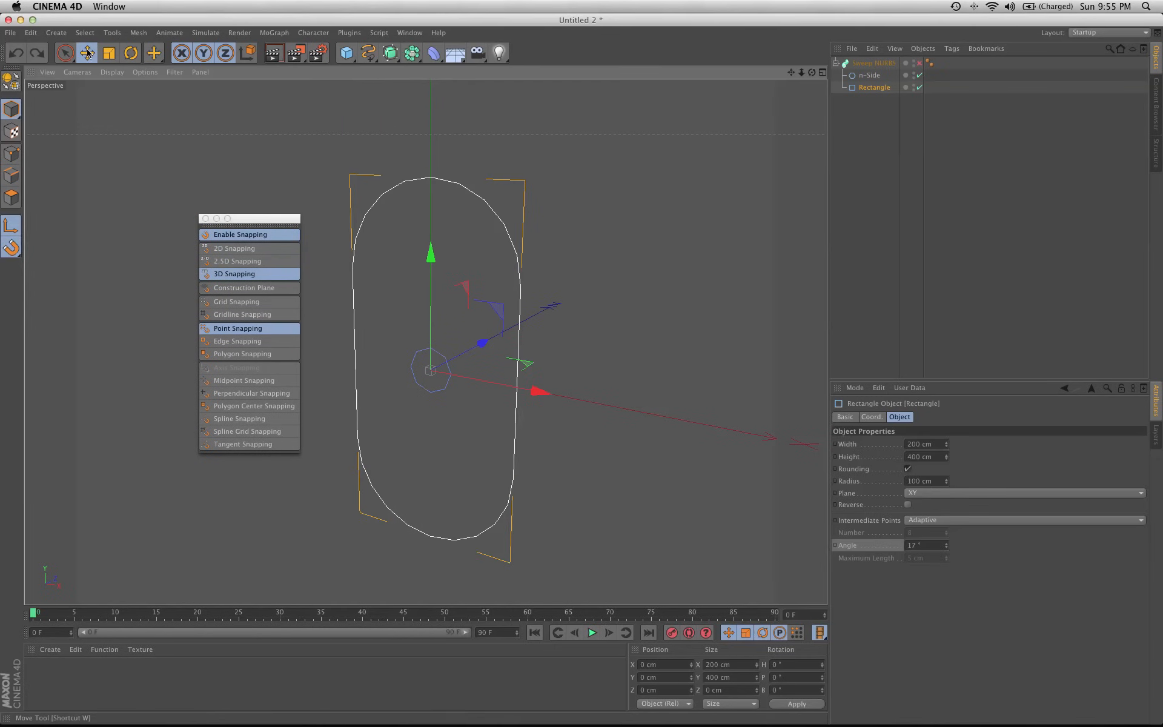
click(873, 87)
drag(430, 255, 431, 226)
key(super+z)
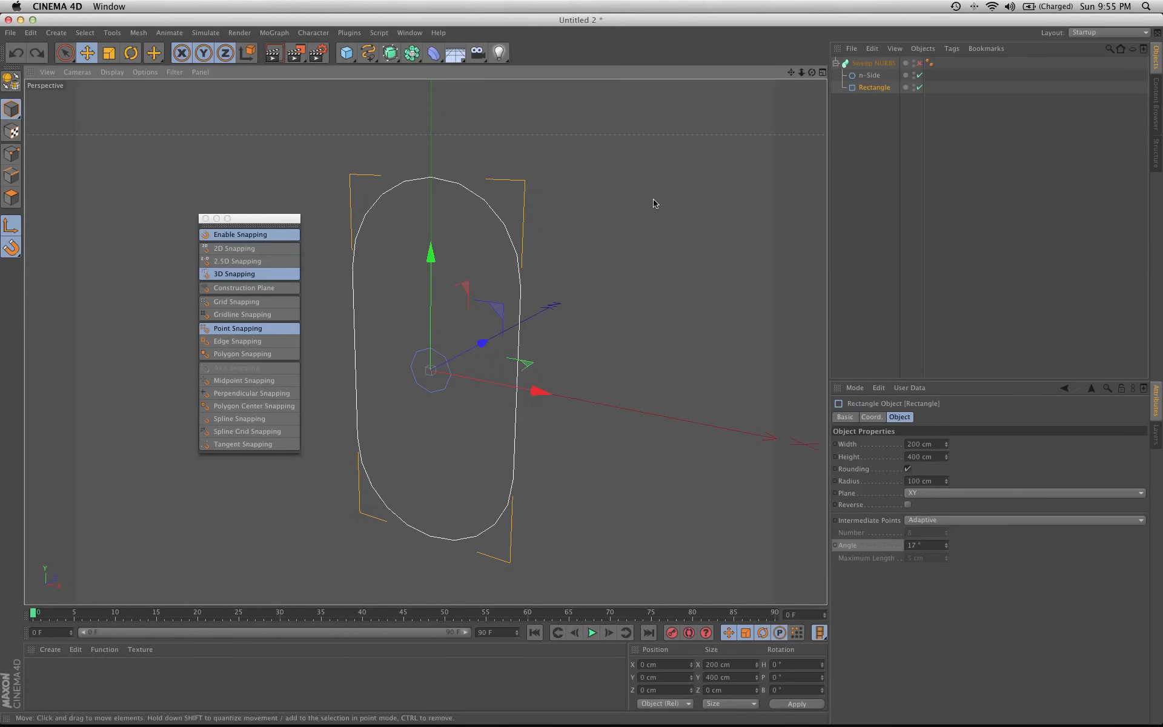
Snap the Sweep NURBS axis up to the link's topmost point at Y 200 cm, then turn off snapping and axis modification.
click(923, 63)
drag(429, 265, 525, 74)
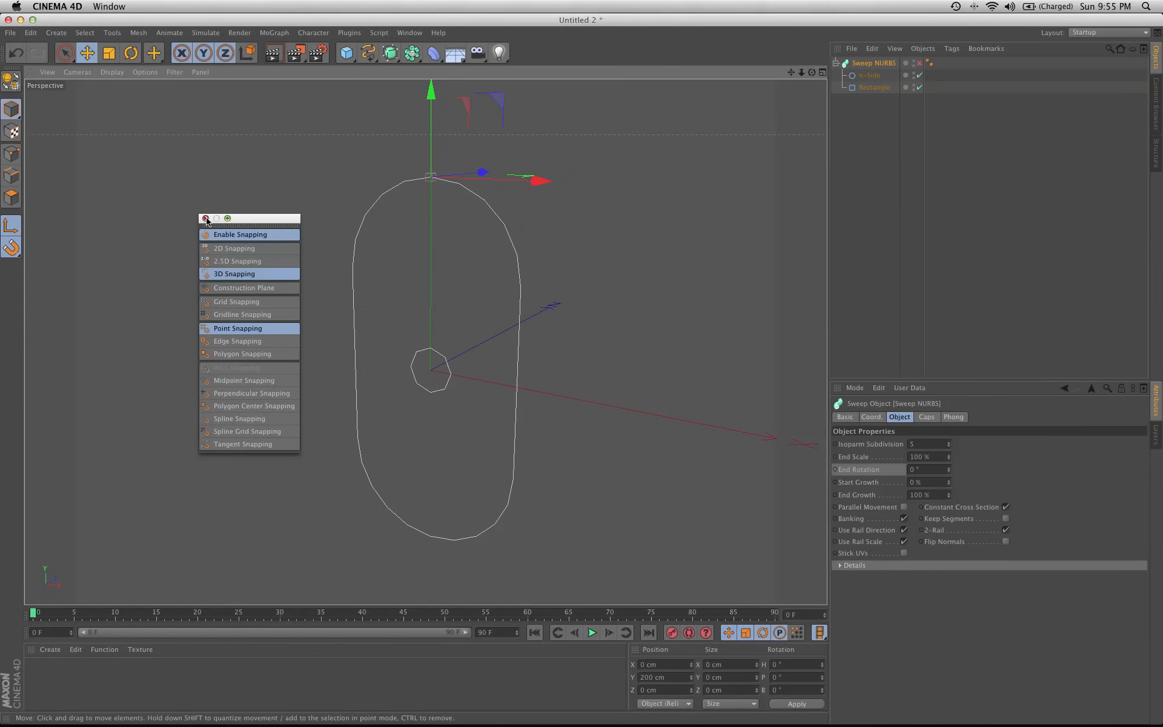
click(205, 218)
click(11, 252)
click(11, 228)
Re-enable the Sweep NURBS generator and set the viewport display to Gouraud Shading without lines.
alt+middle_drag(392, 462, 385, 467)
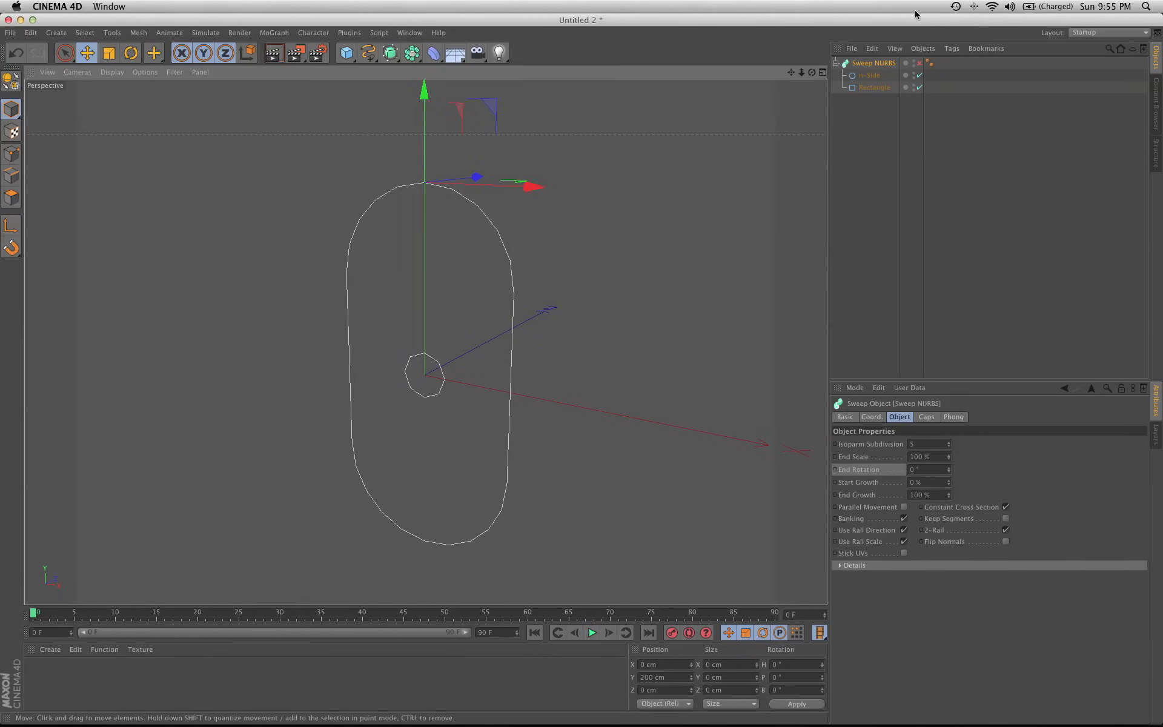
click(921, 64)
alt+drag(570, 400, 636, 363)
click(112, 71)
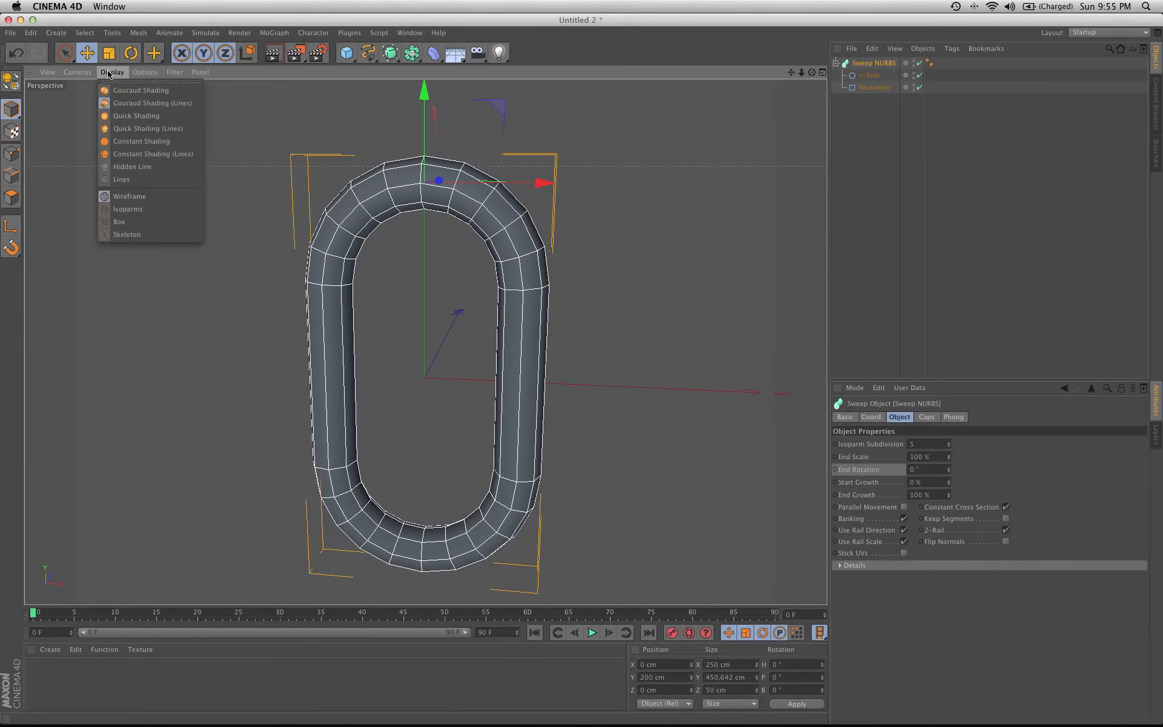
click(139, 95)
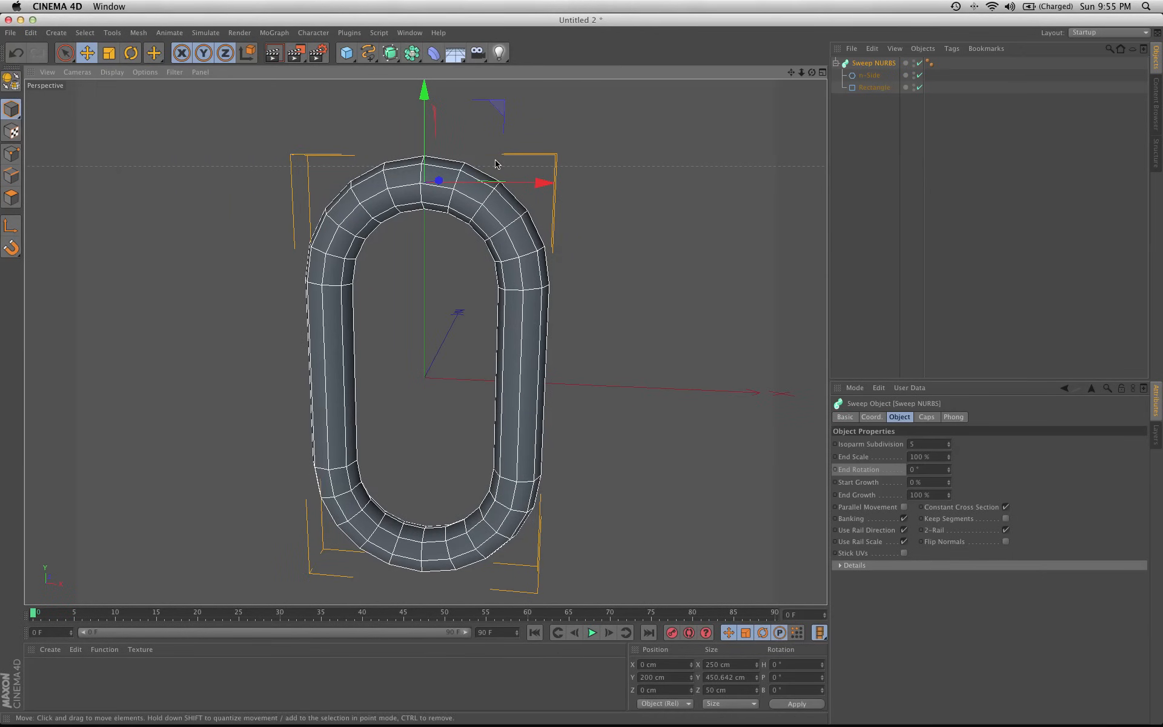
click(853, 215)
Add a MoGraph Cloner and make the Sweep NURBS link its child.
mouse_move(724, 365)
alt+mouse_down()
mouse_move(591, 405)
mouse_move(610, 428)
mouse_move(568, 437)
mouse_move(542, 464)
mouse_move(542, 447)
mouse_move(573, 452)
mouse_move(580, 475)
mouse_move(515, 456)
alt+mouse_up()
alt+right_drag(506, 443, 330, 438)
alt+middle_drag(464, 475, 414, 439)
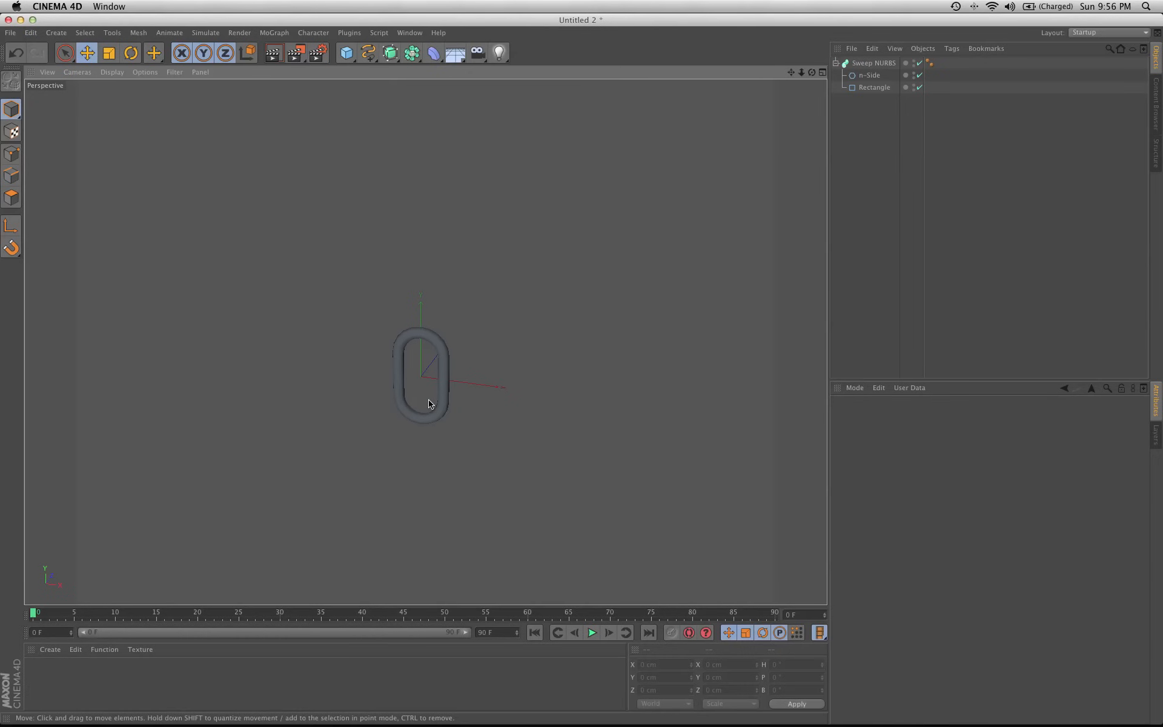
alt+drag(456, 404, 454, 405)
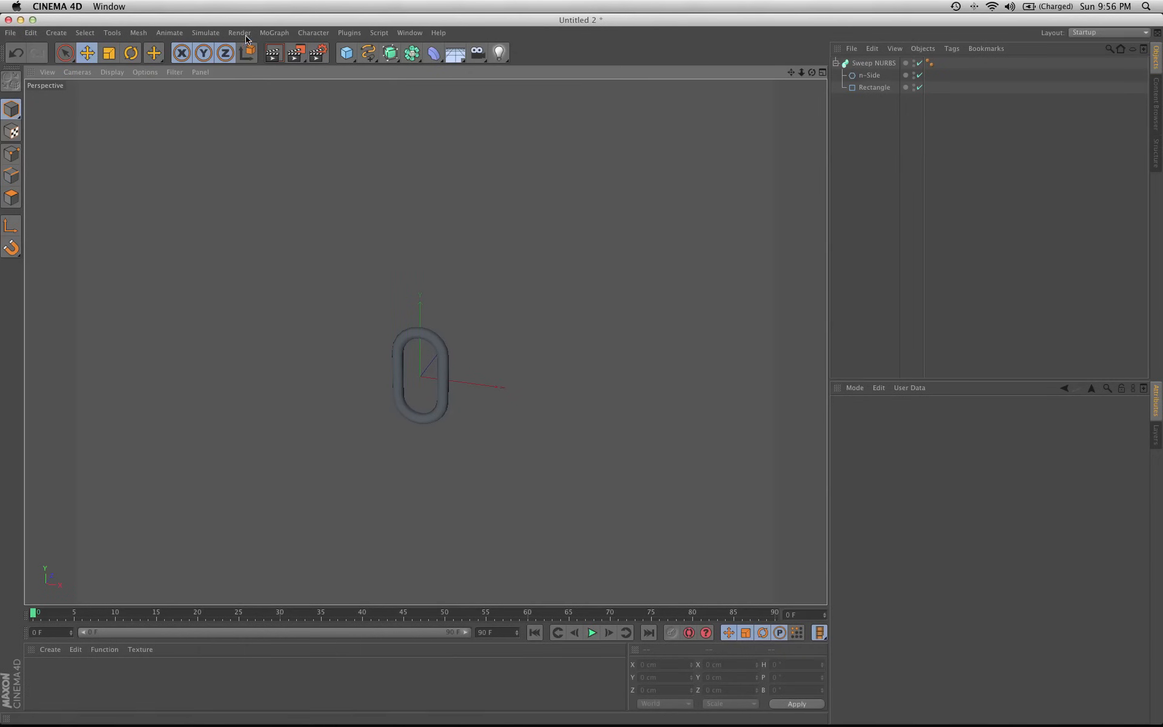
click(273, 34)
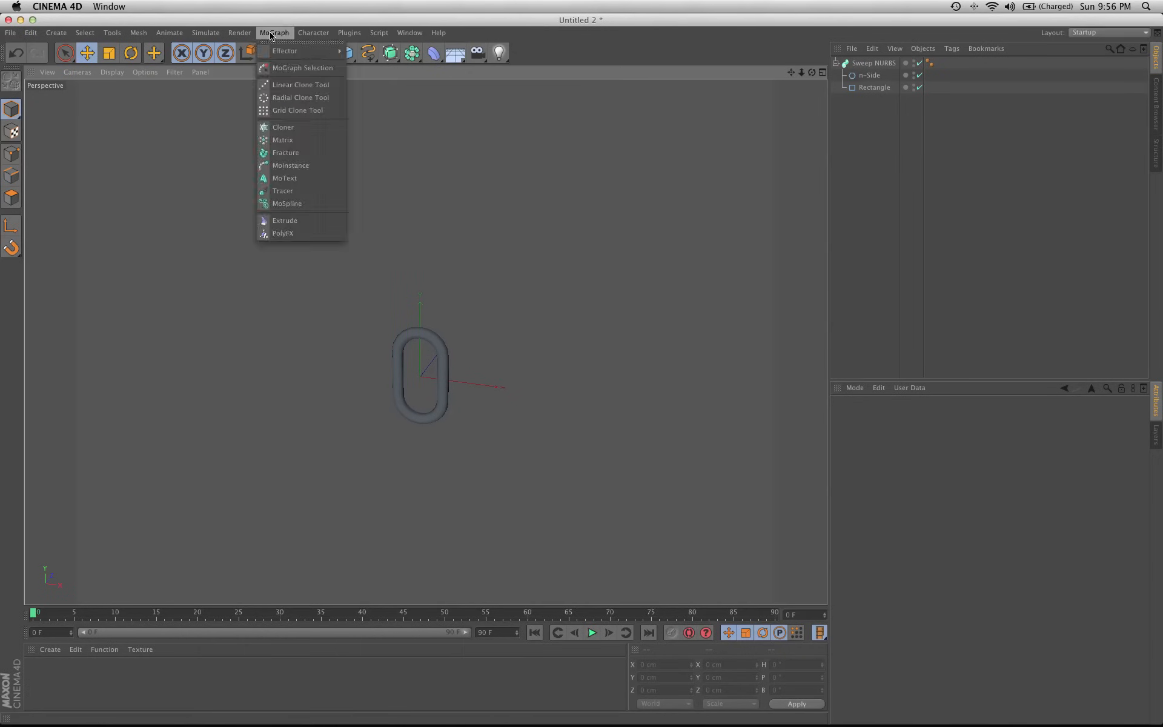
click(300, 128)
drag(871, 75, 863, 63)
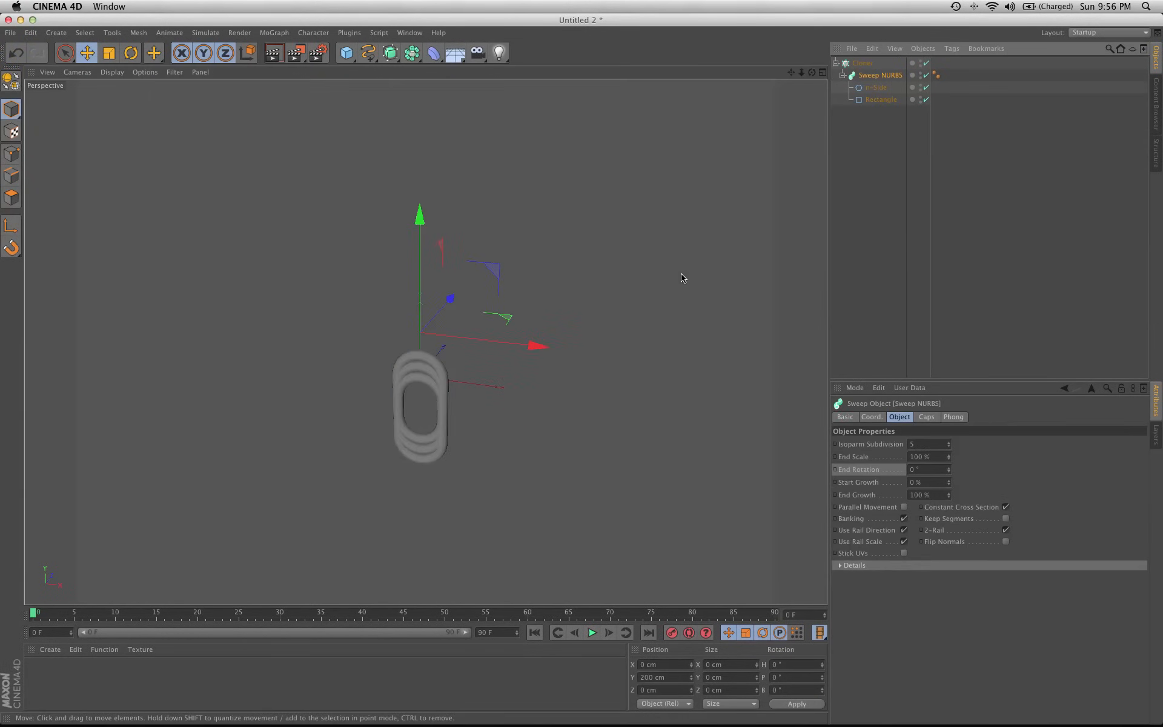
alt+middle_drag(517, 378, 520, 321)
alt+drag(521, 337, 495, 335)
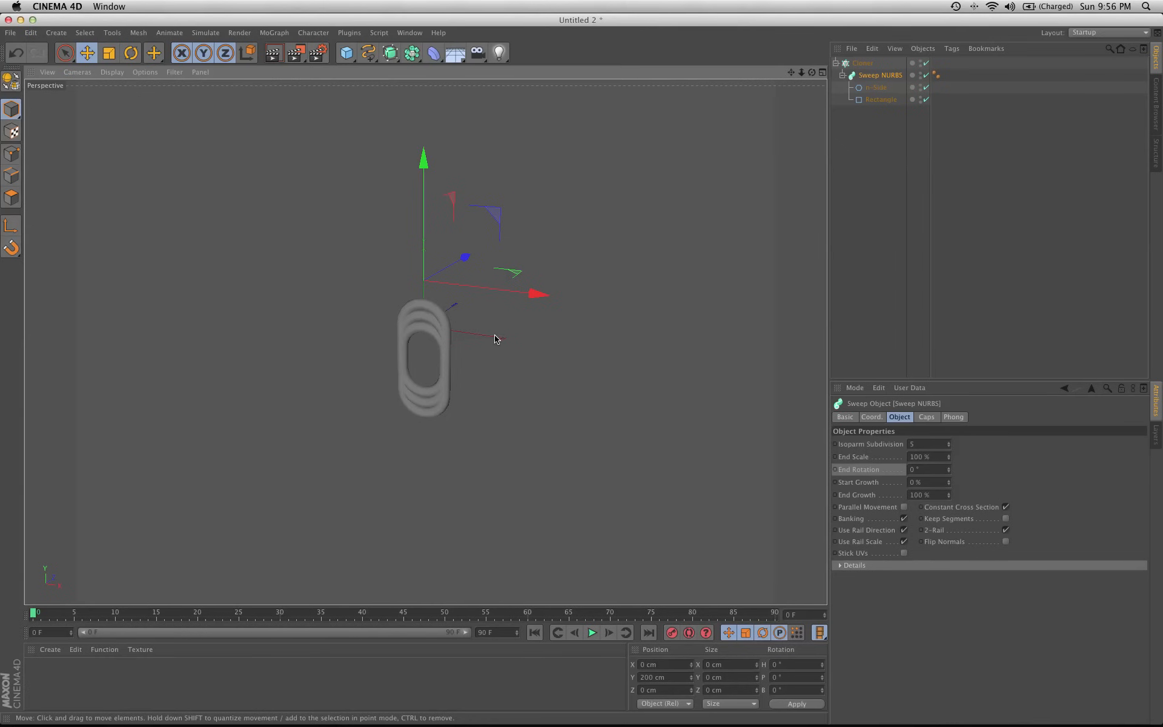
Set the Cloner's count to 8.
click(443, 320)
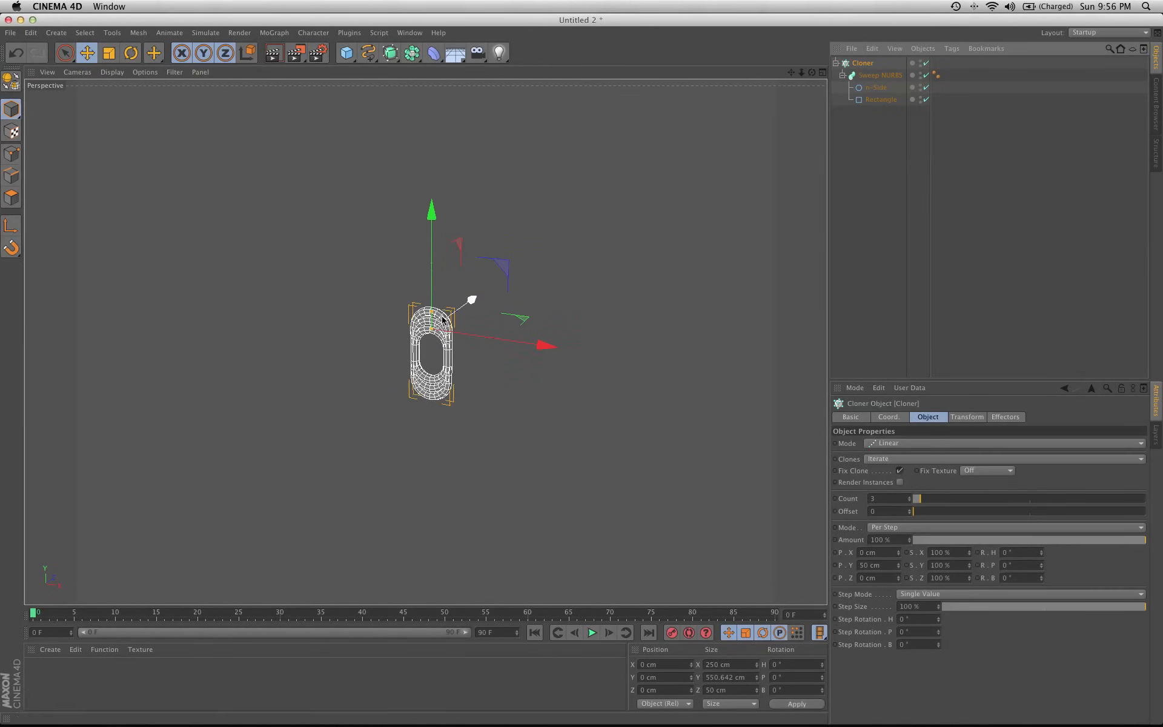
click(894, 499)
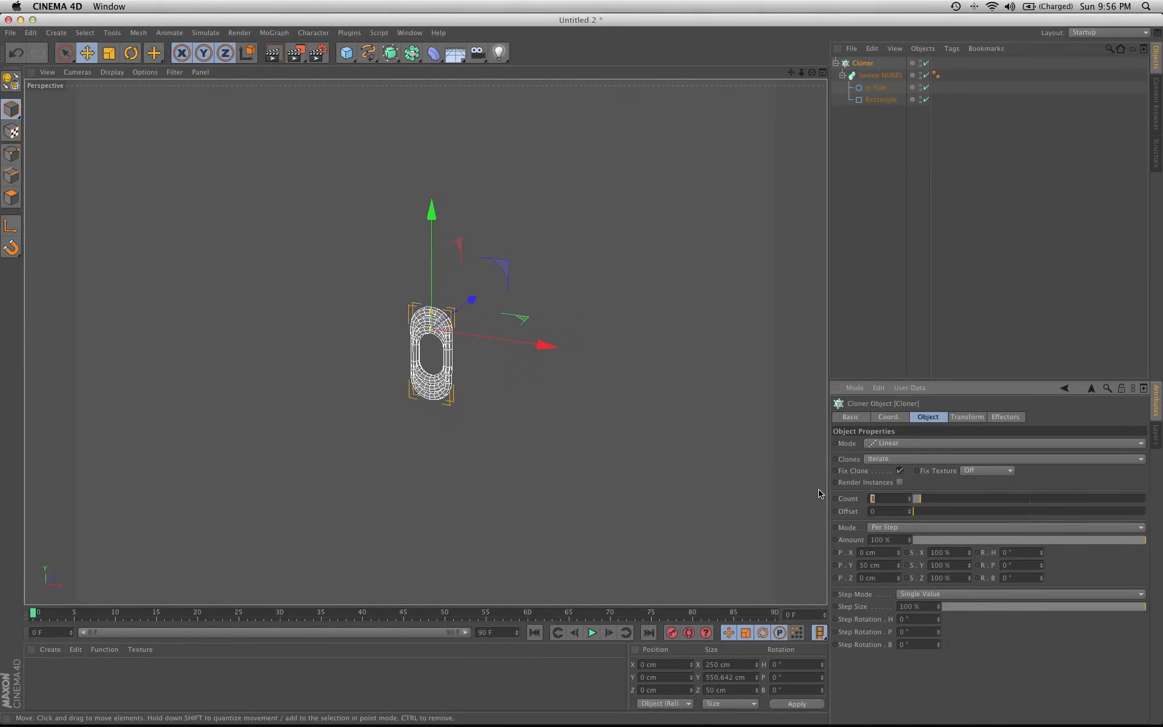
text(8)
key(Return)
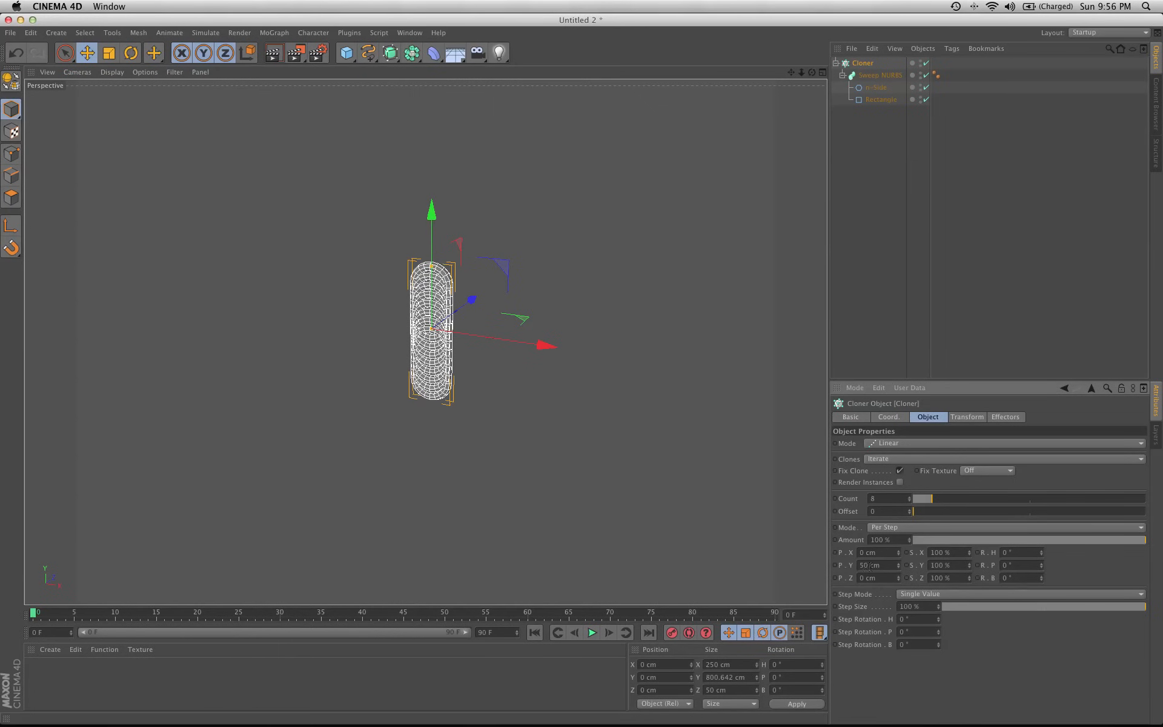
Set the Cloner's per-step Y position to -330 cm so the links hang down and interlock.
mouse_move(899, 567)
mouse_down()
mouse_move(899, 715)
mouse_move(900, 567)
mouse_up()
click(899, 564)
alt+middle_drag(480, 356, 522, 261)
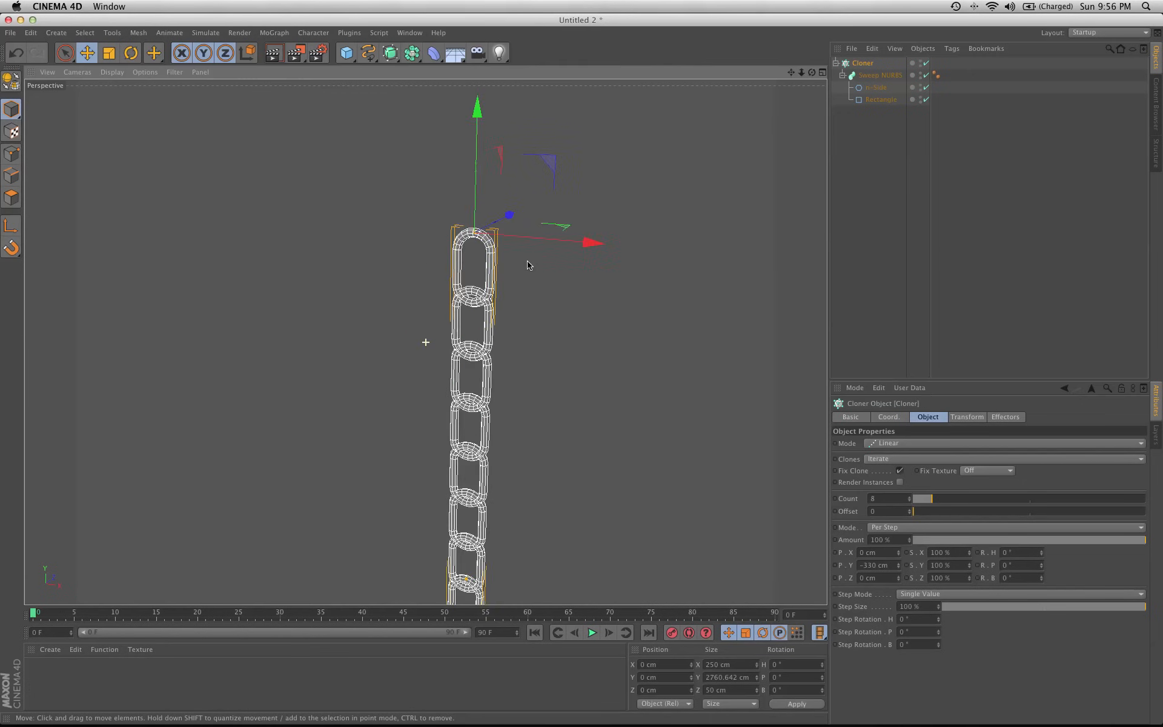
alt+drag(530, 324, 590, 401)
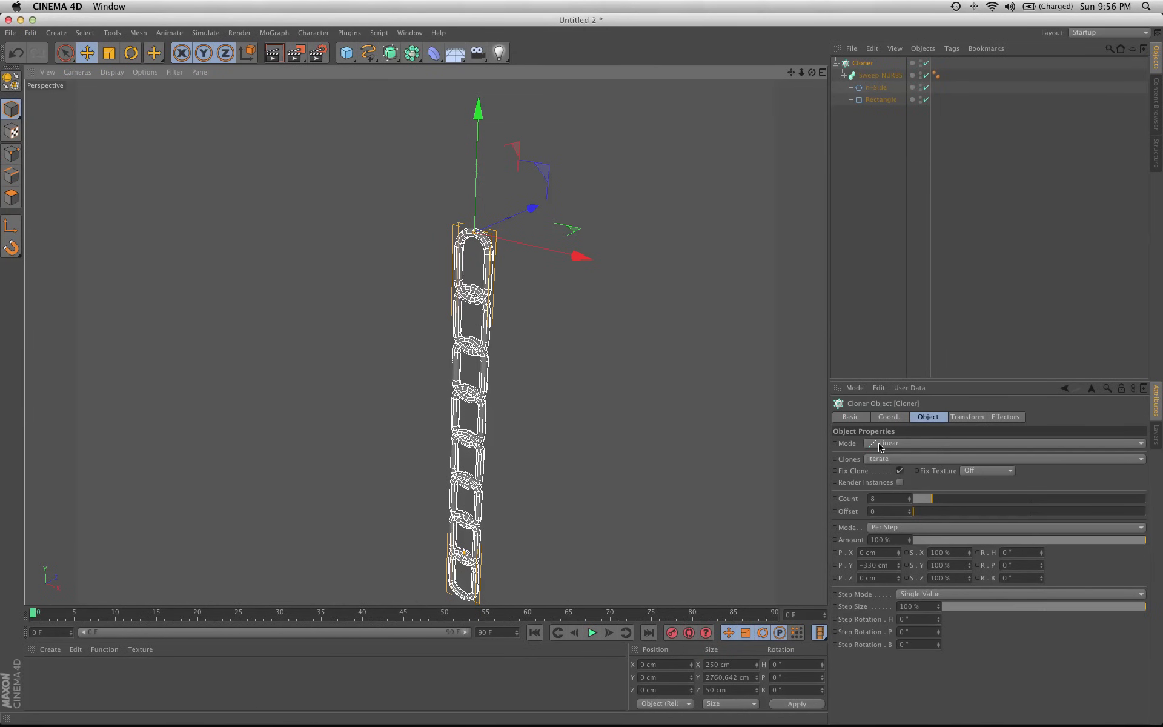
Set the Cloner's per-step heading rotation to 90° so that each link is turned against its neighbour.
alt+drag(734, 436, 560, 337)
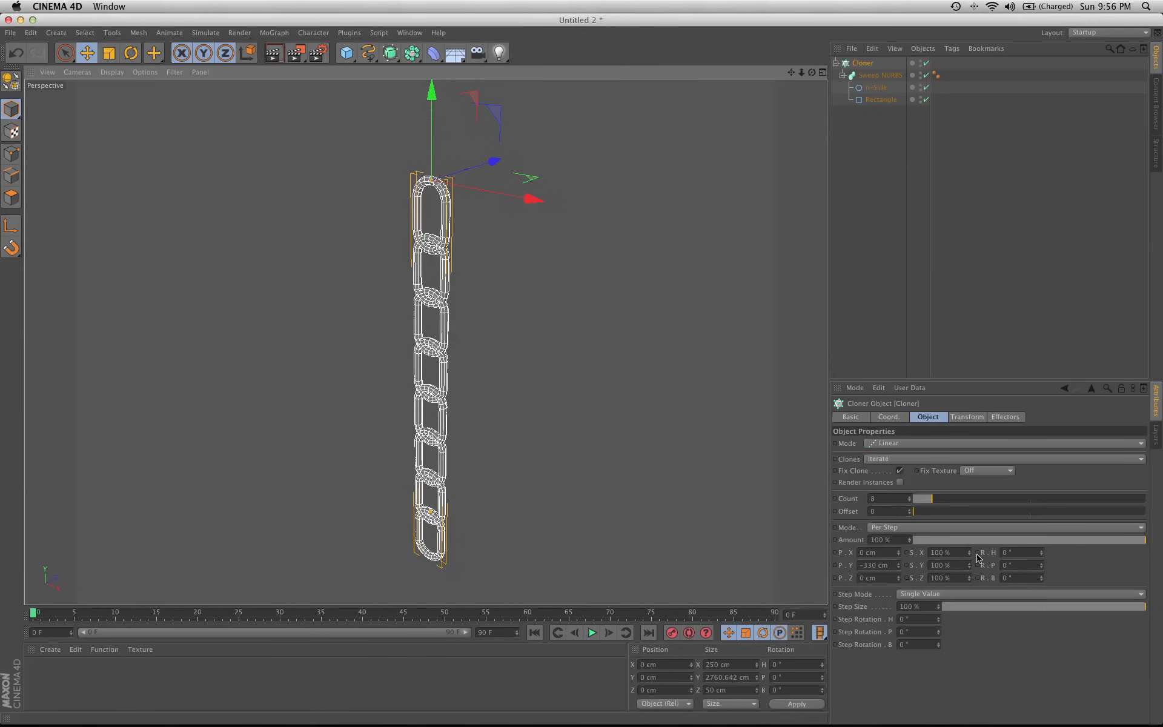
drag(1042, 555, 1042, 555)
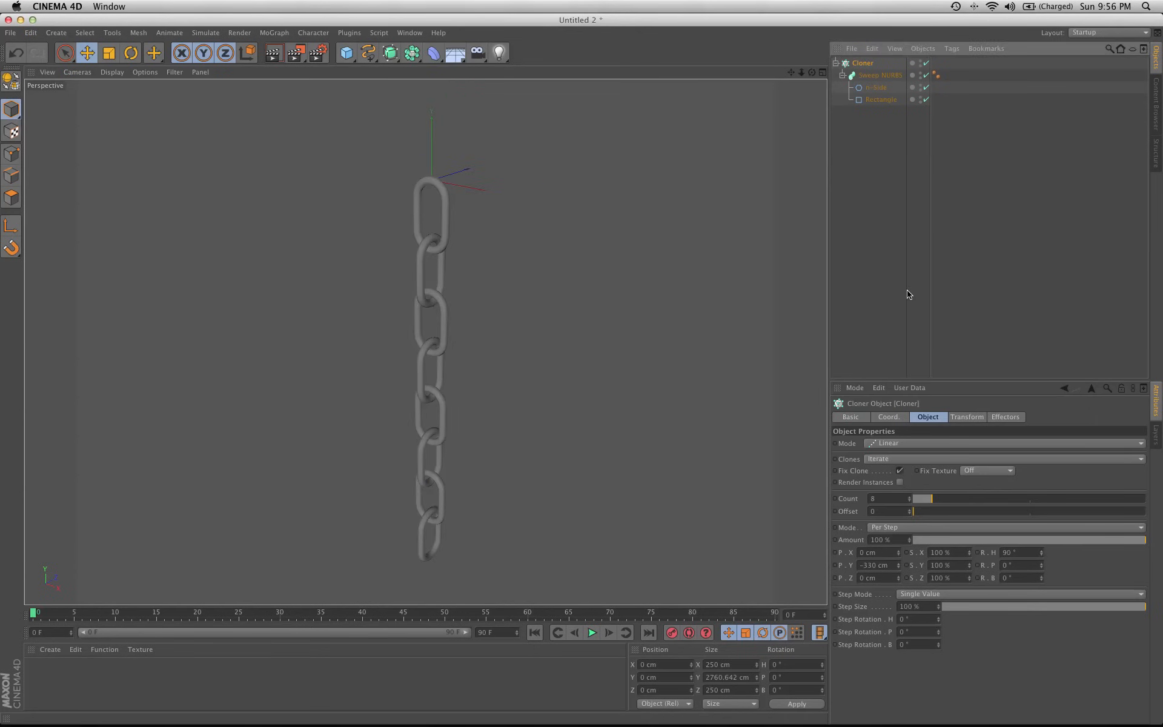
click(907, 294)
alt+drag(594, 355, 504, 536)
alt+drag(496, 457, 522, 392)
alt+drag(523, 461, 558, 481)
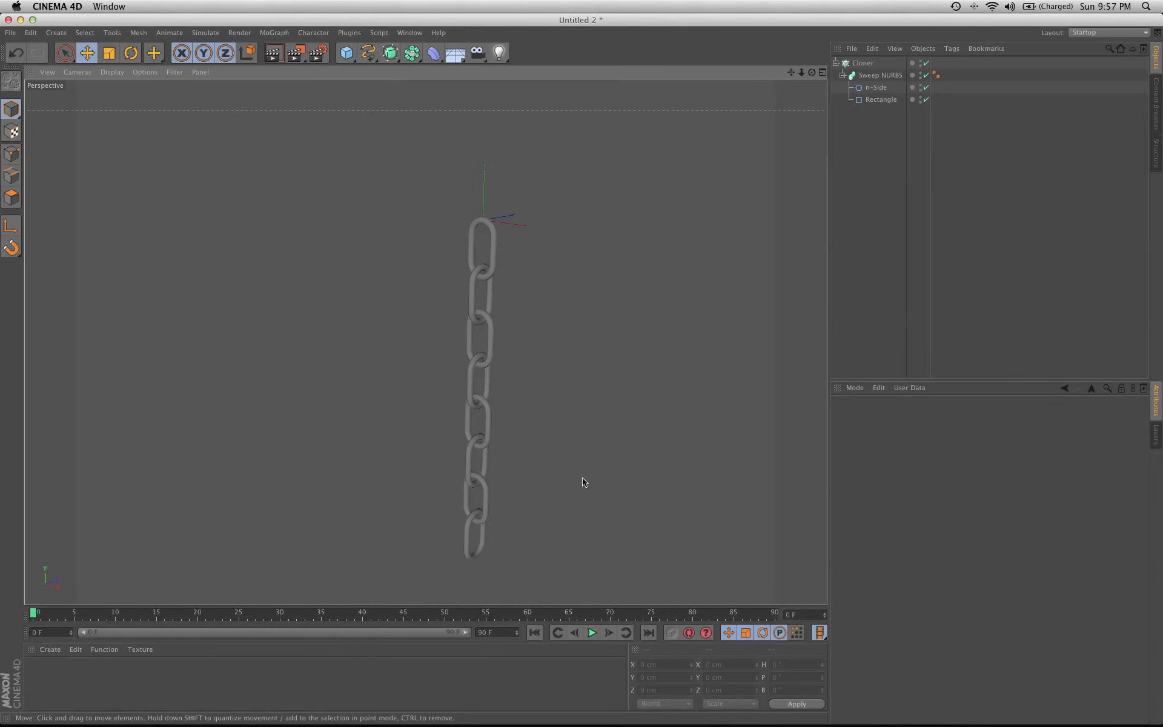
Add a Rigid Body simulation tag to the Sweep NURBS inside the Cloner.
click(878, 76)
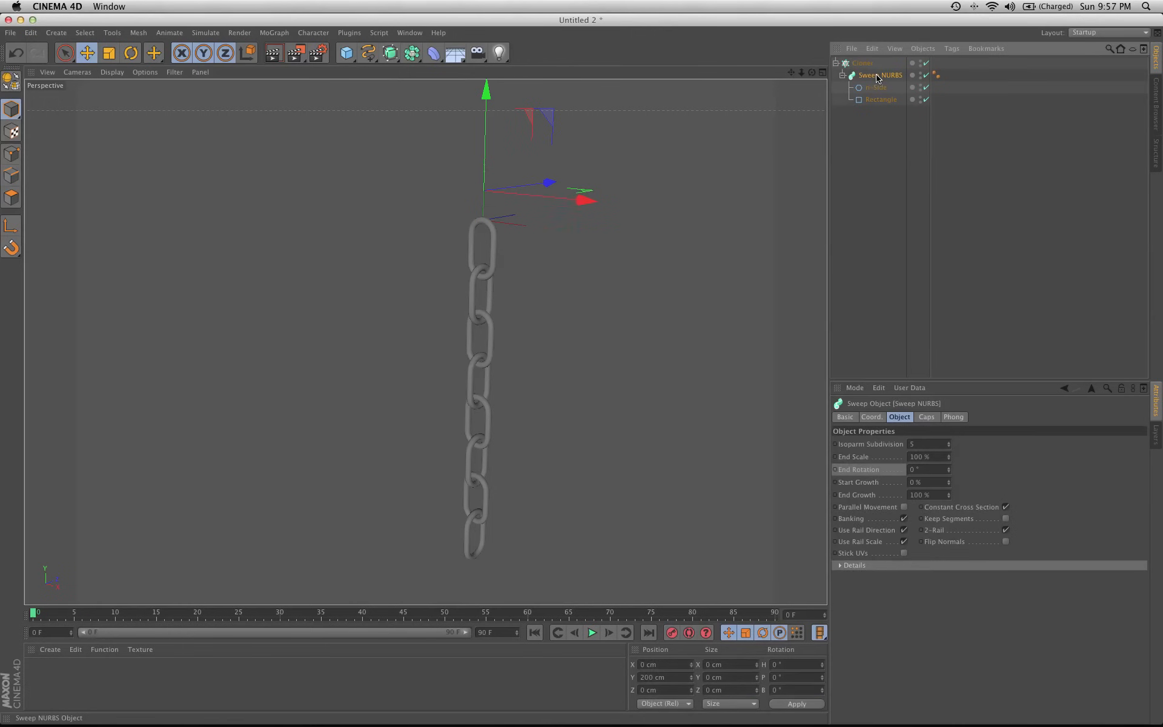
right_click(878, 80)
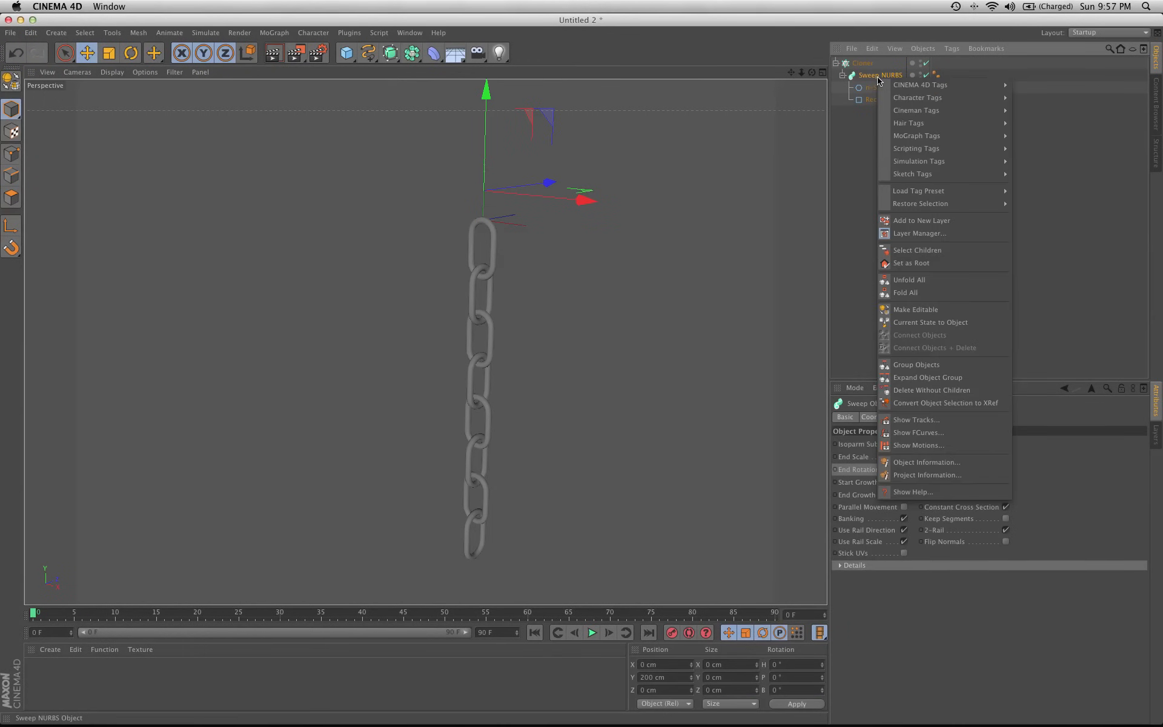
mouse_move(947, 162)
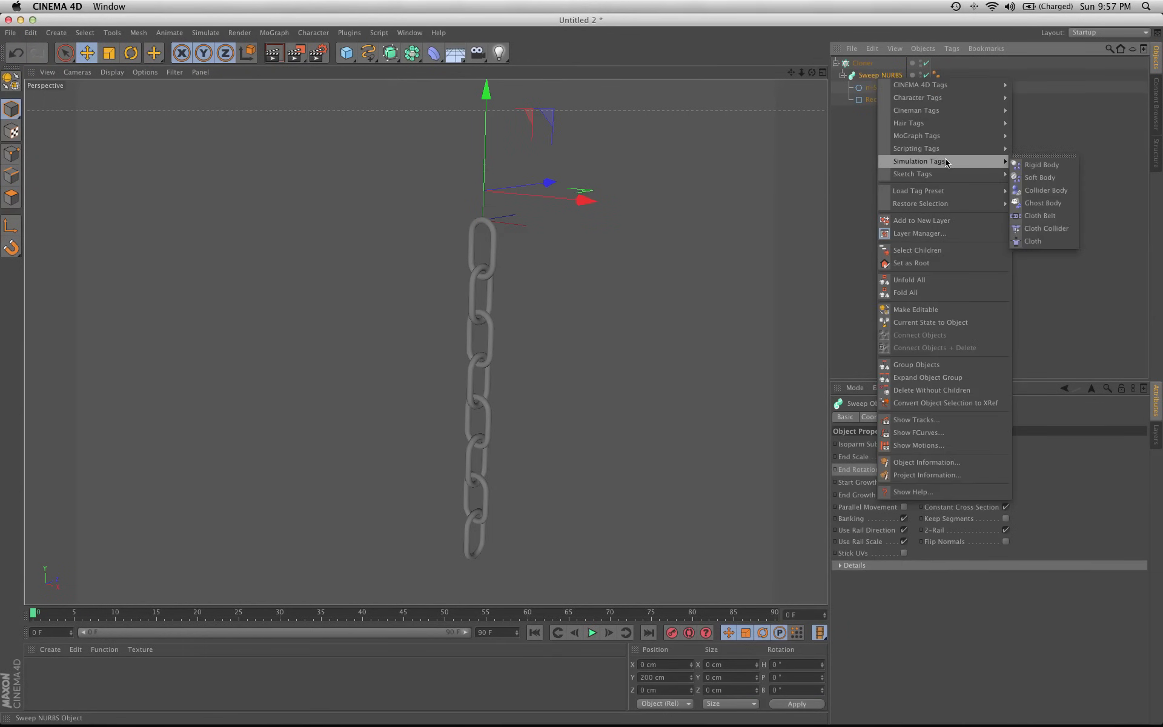
click(1037, 166)
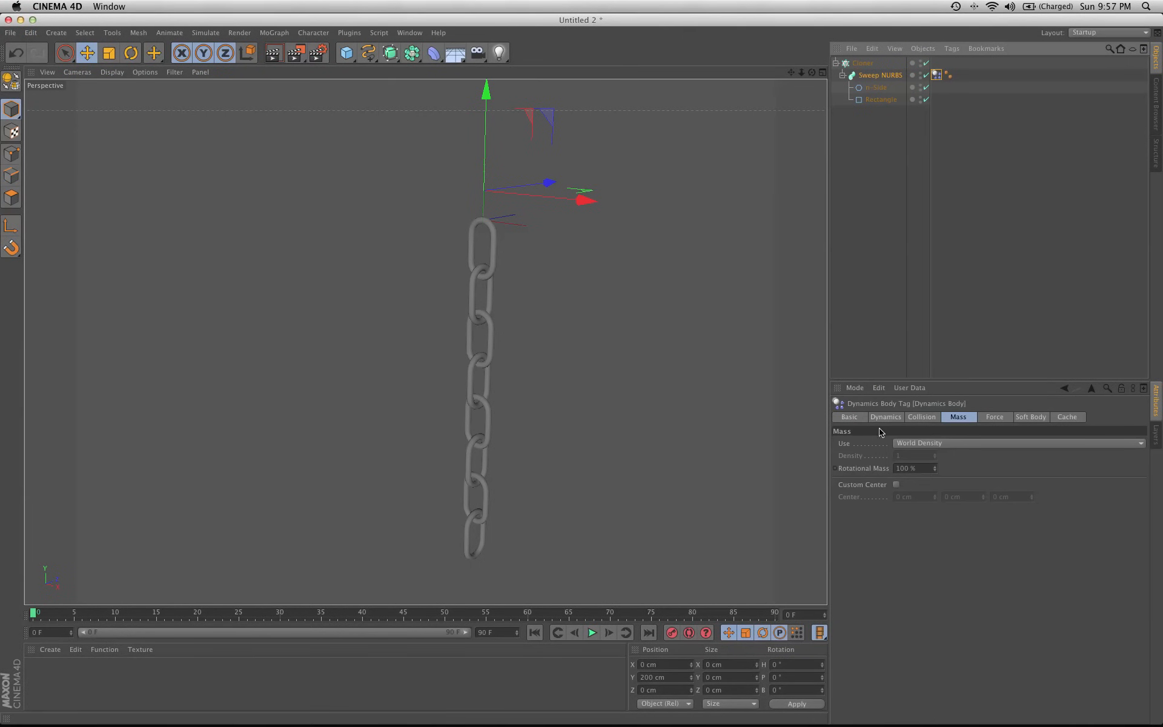
Set the collision shape of the link's dynamics body tag to Moving Mesh.
click(920, 419)
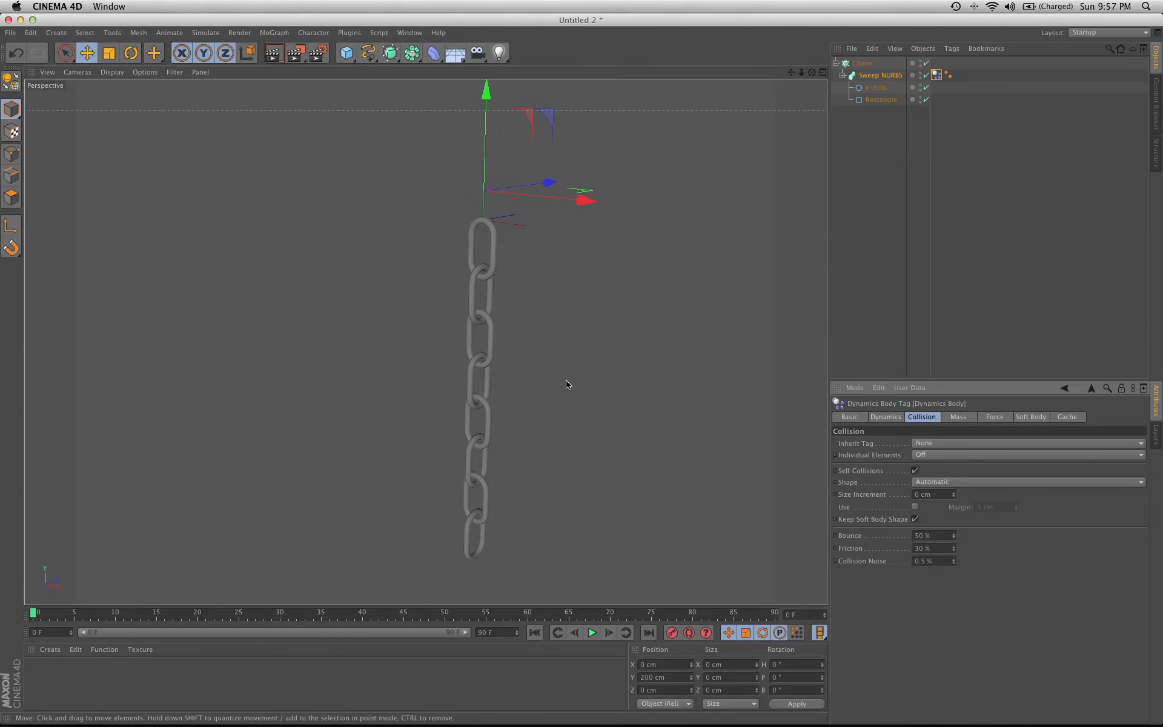
click(978, 485)
click(989, 596)
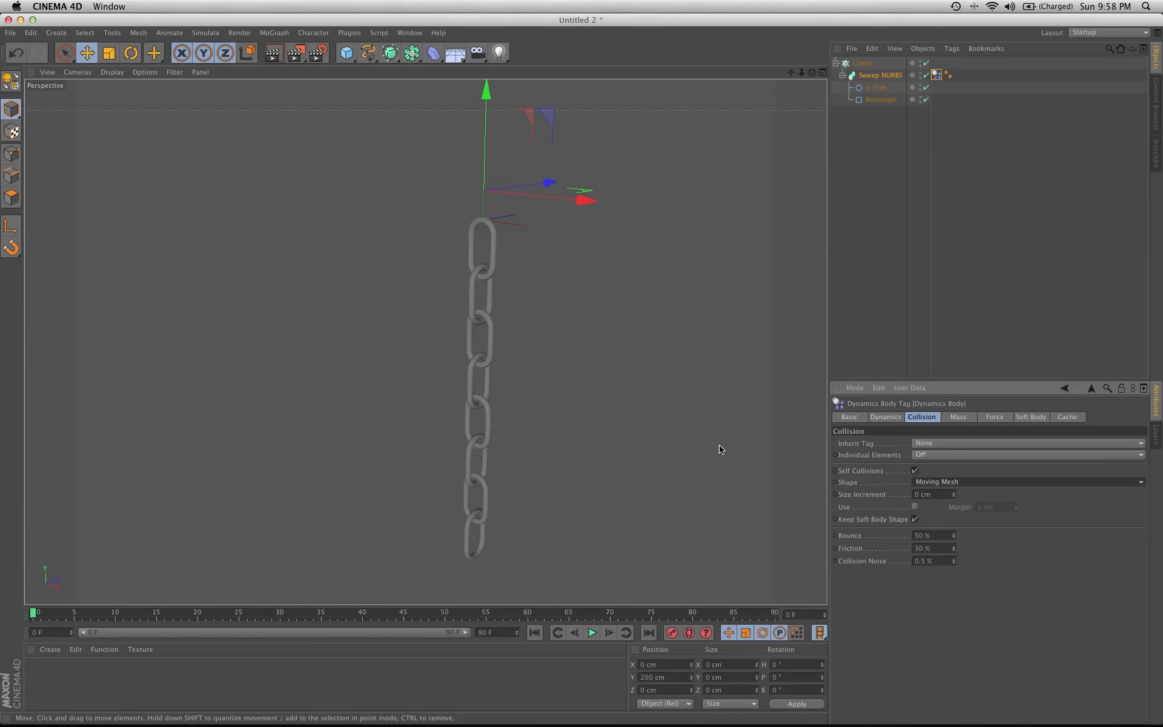
Add a torus with -X orientation and raise it to about Y 86 cm so it loops through the chain's top link.
alt+middle_drag(640, 432, 579, 406)
alt+drag(517, 375, 518, 378)
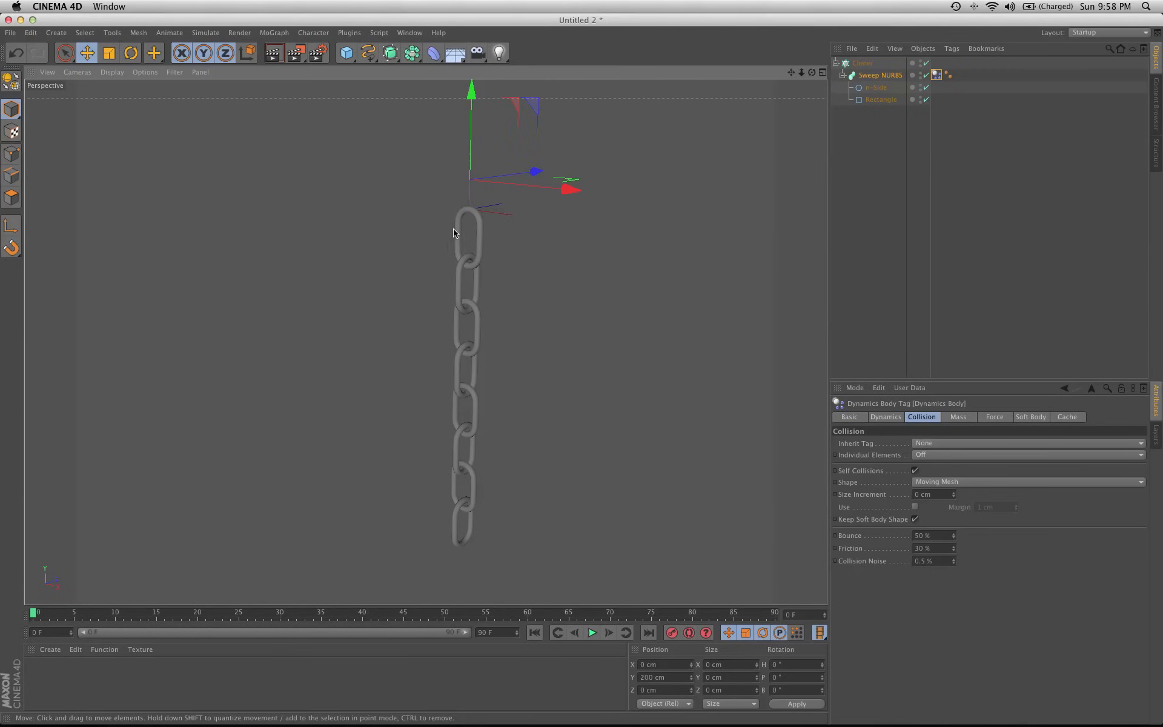
alt+middle_drag(484, 239, 481, 255)
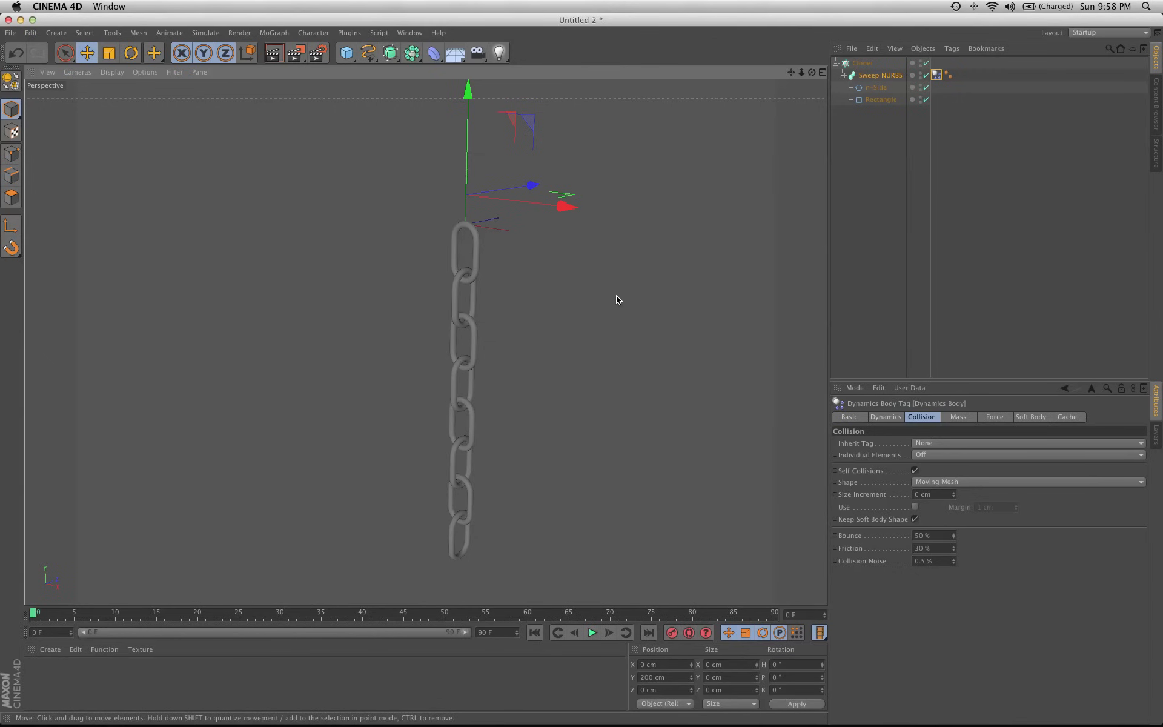
click(346, 52)
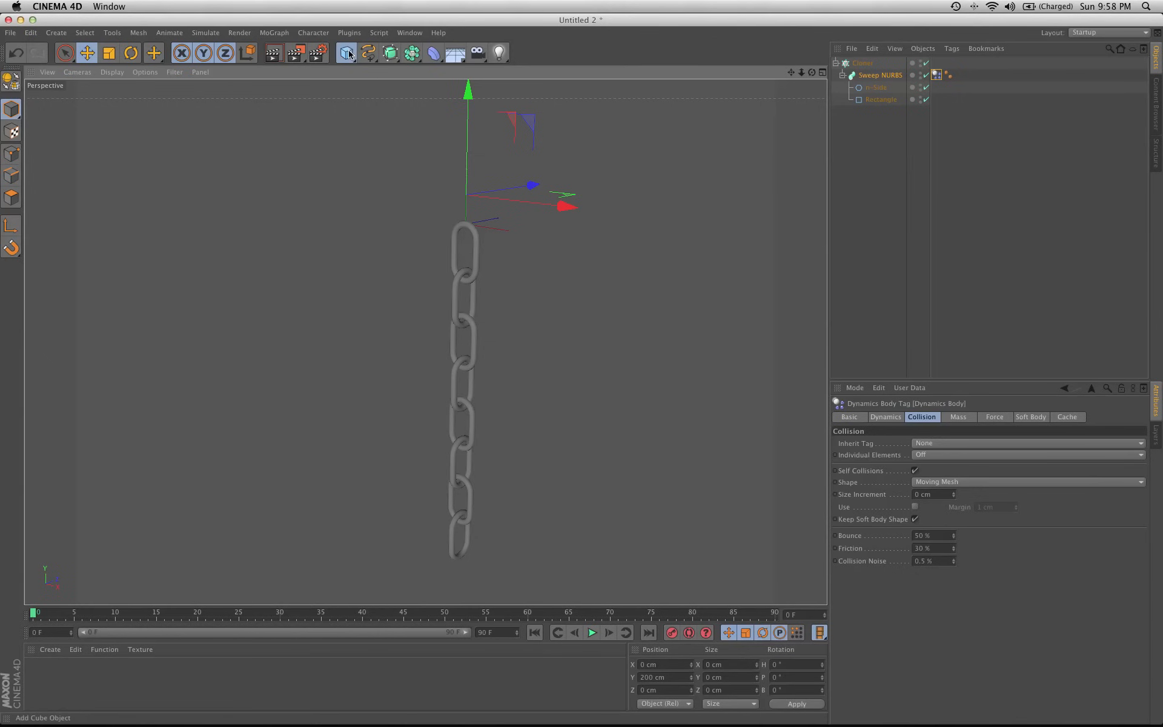
click(388, 115)
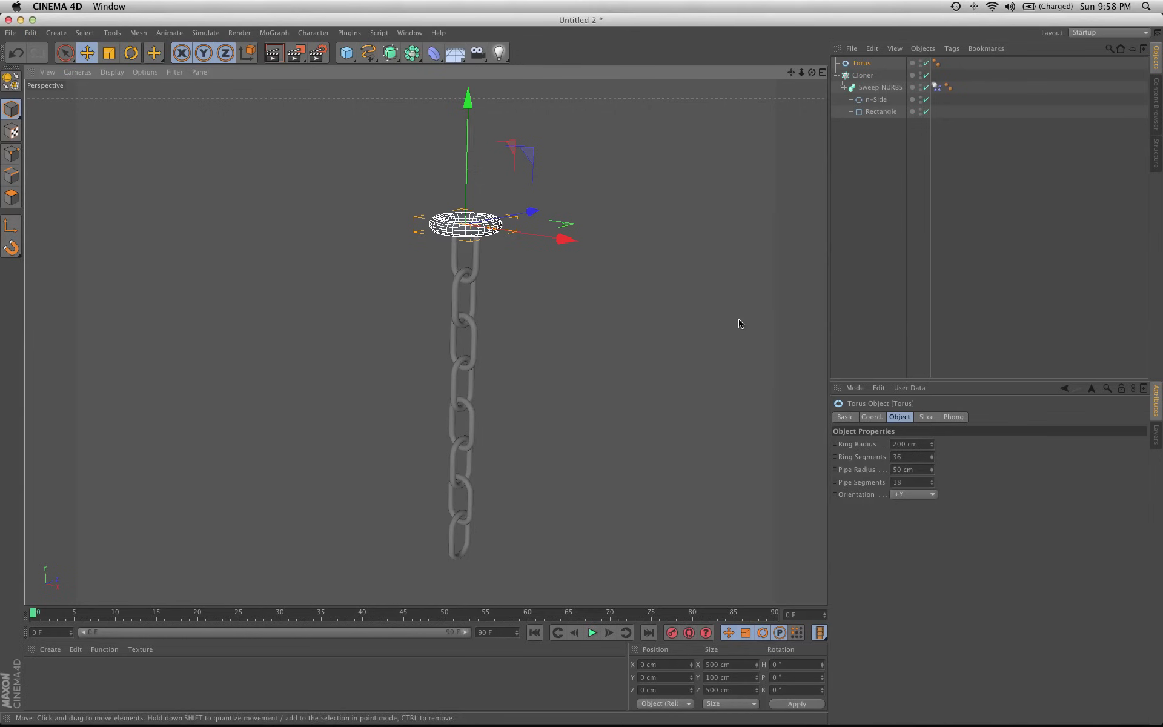
click(910, 495)
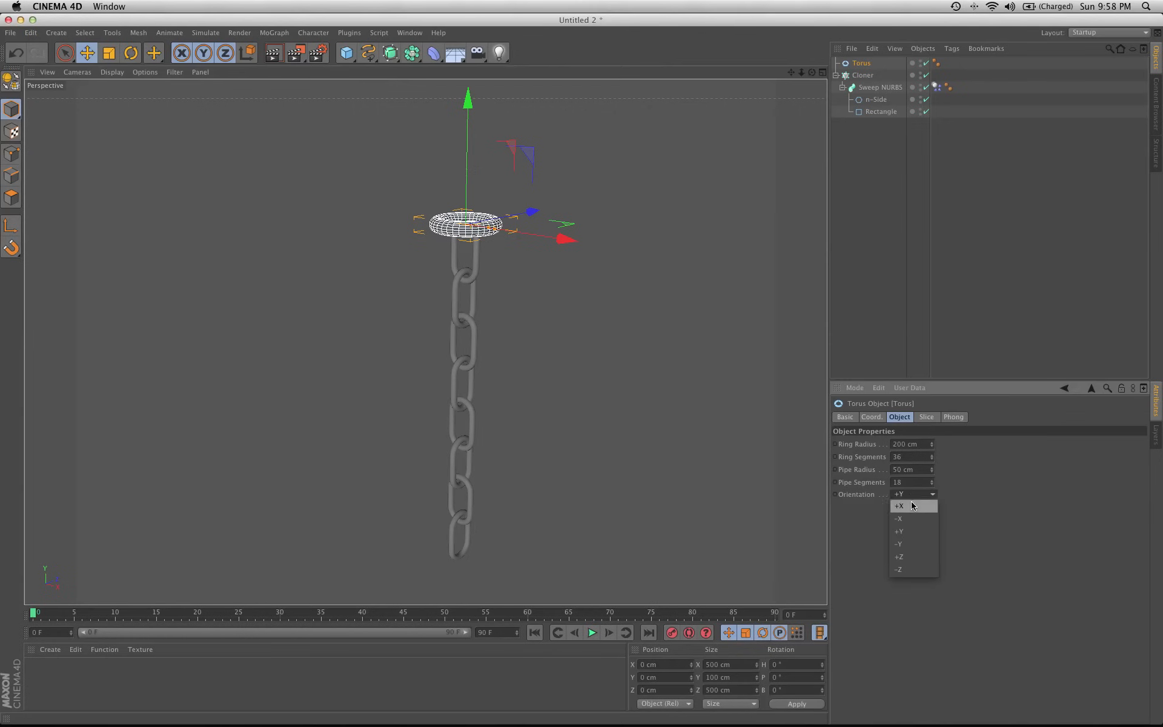
click(906, 519)
drag(468, 151, 500, 138)
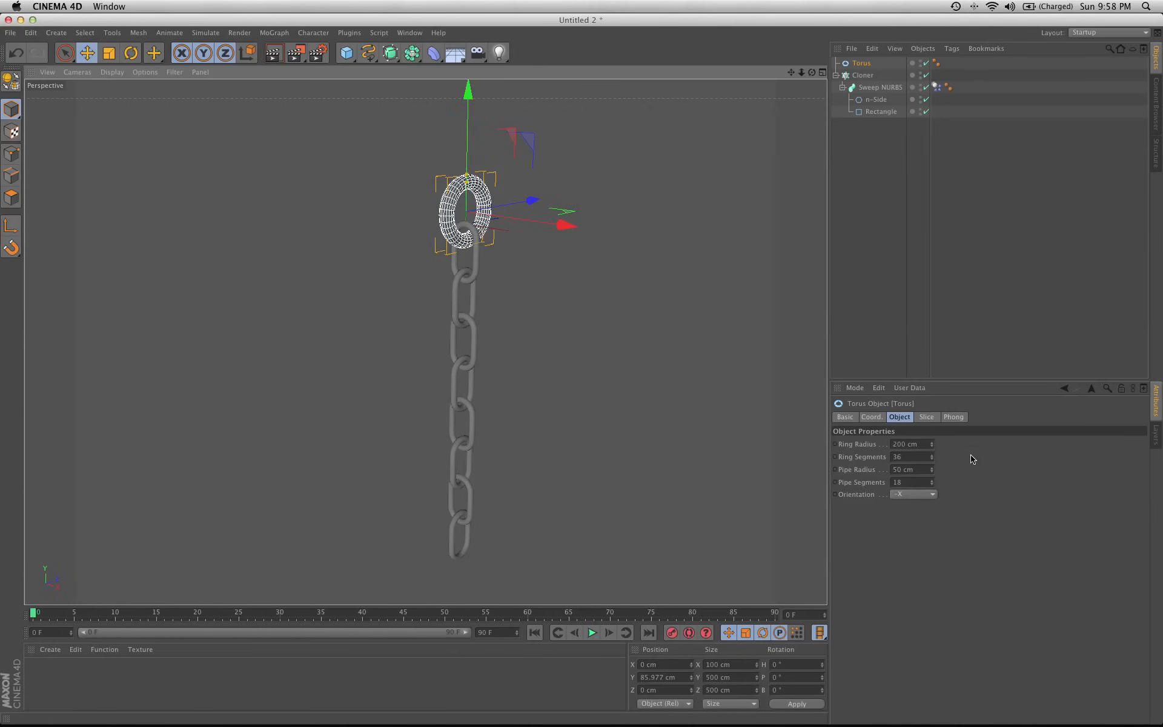
Reduce the torus's mesh to 12 ring segments and 12 pipe segments, and deselect it.
double_click(915, 456)
text(12)
key(Return)
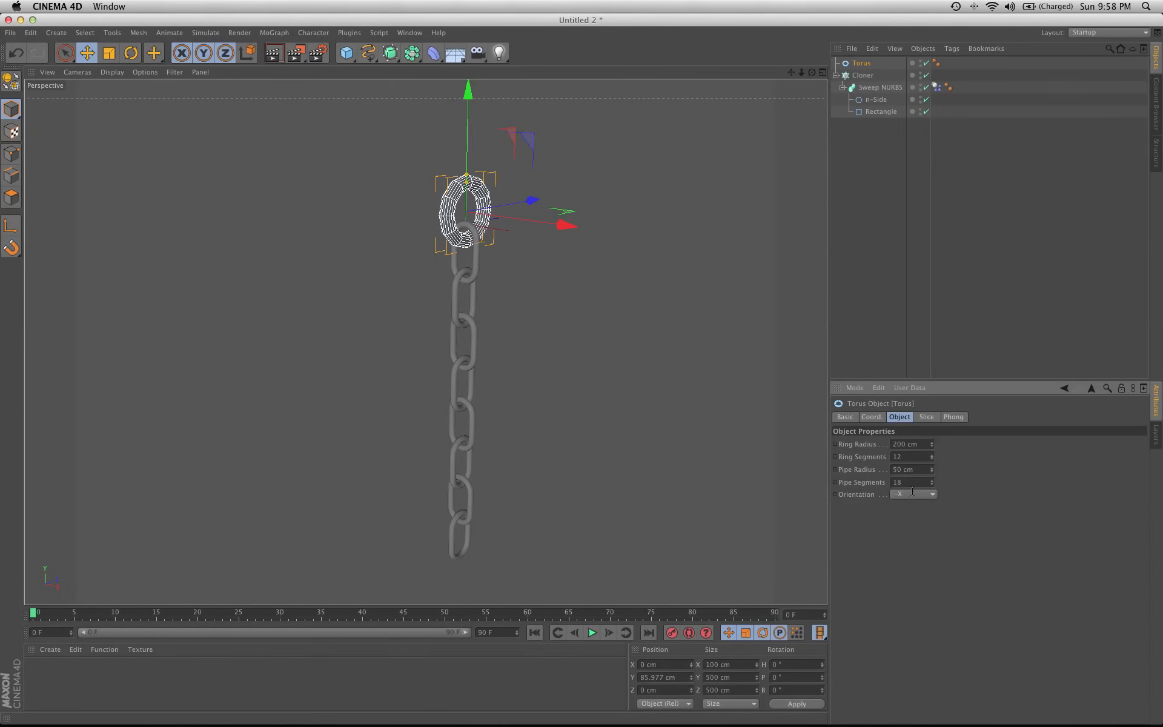
text(12)
key(Return)
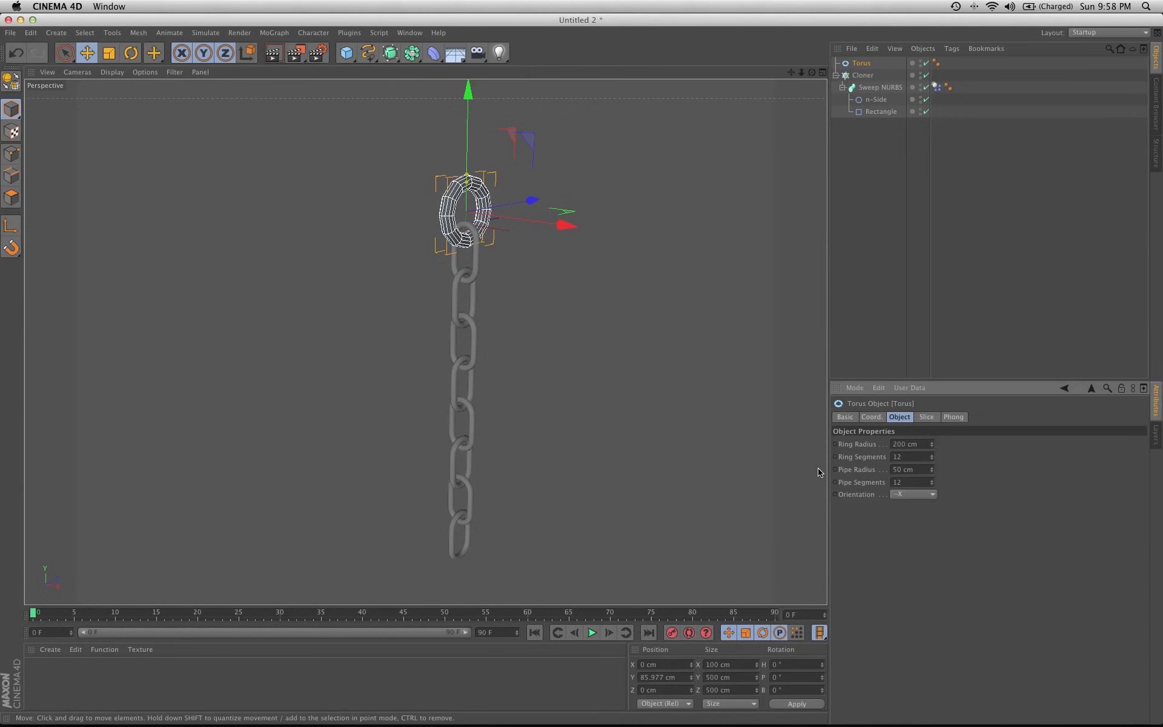
click(902, 253)
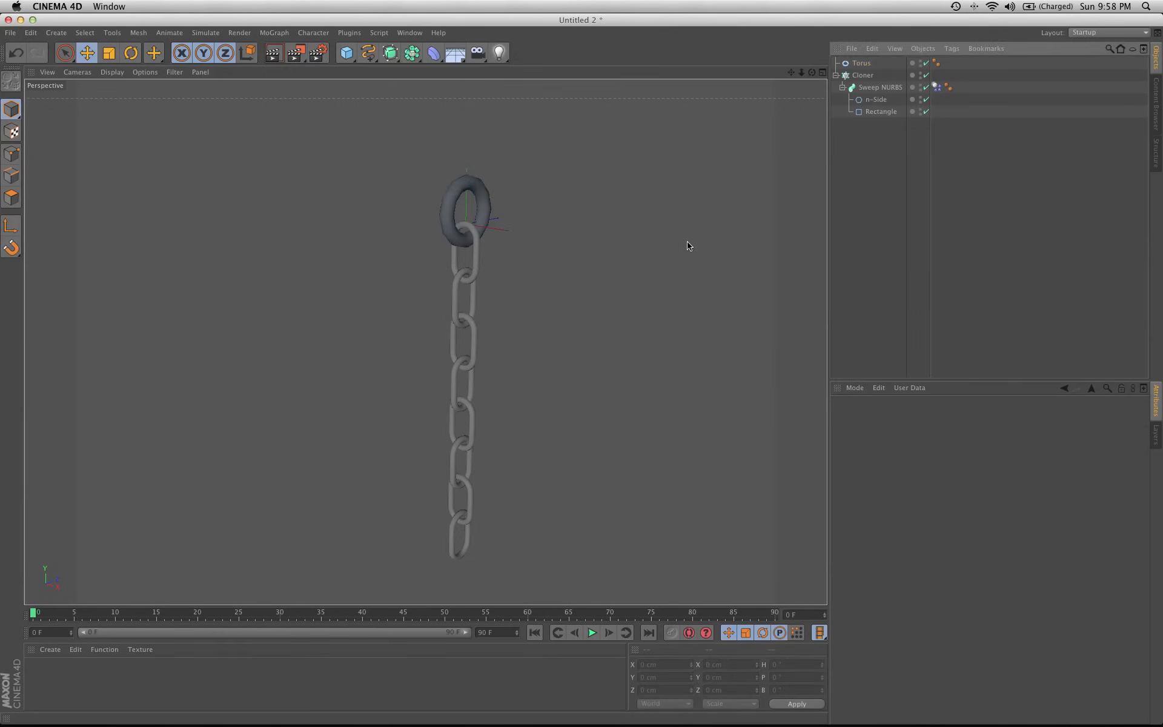
Rename the torus object to Handle.
click(476, 187)
double_click(864, 63)
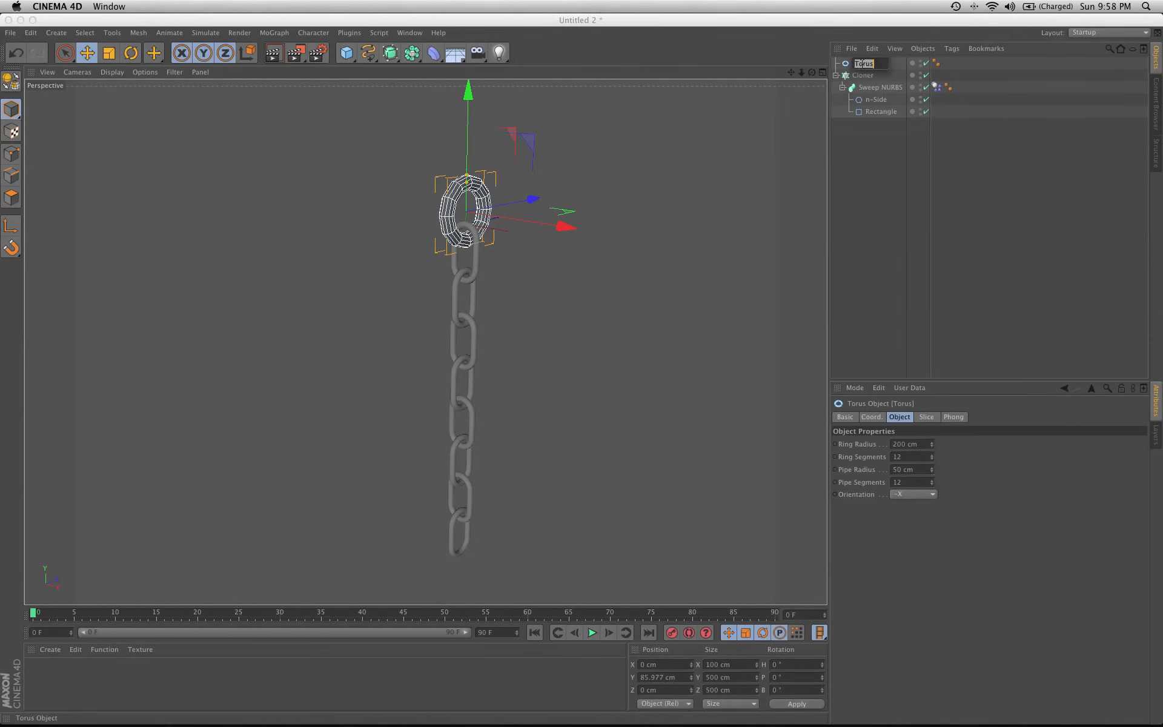
text(Handle)
key(Return)
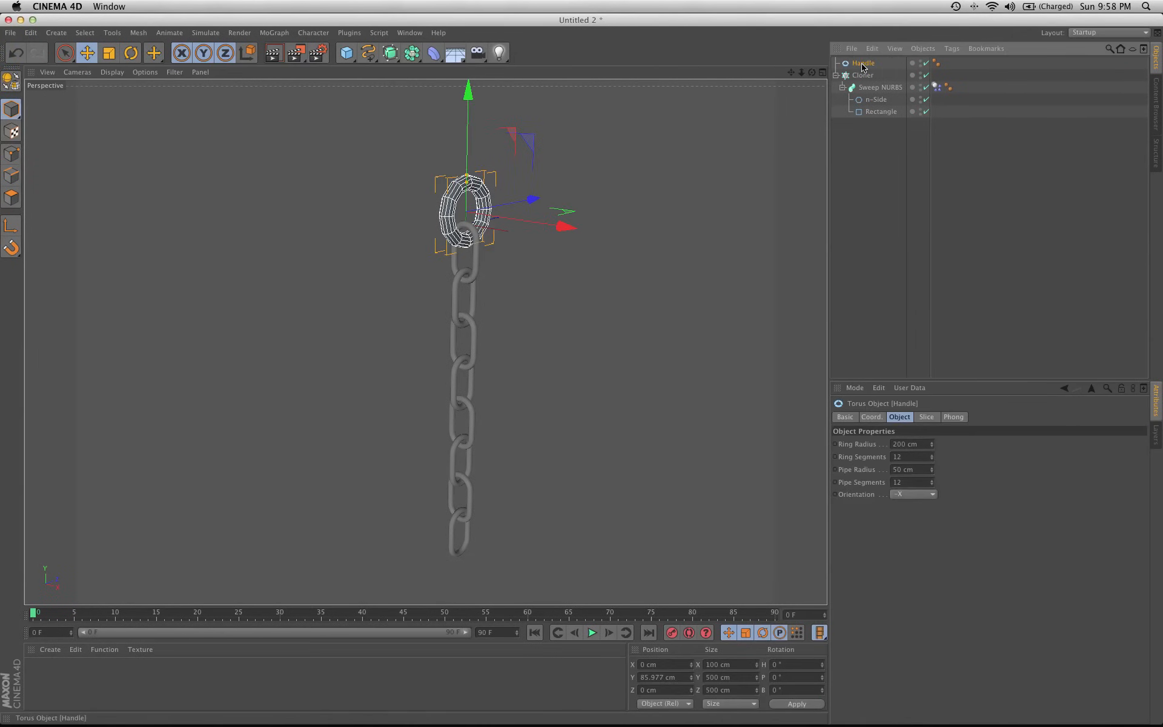
Add a Collider Body simulation tag to the Handle and set its collision shape to Static Mesh.
right_click(863, 67)
mouse_move(933, 148)
click(1053, 156)
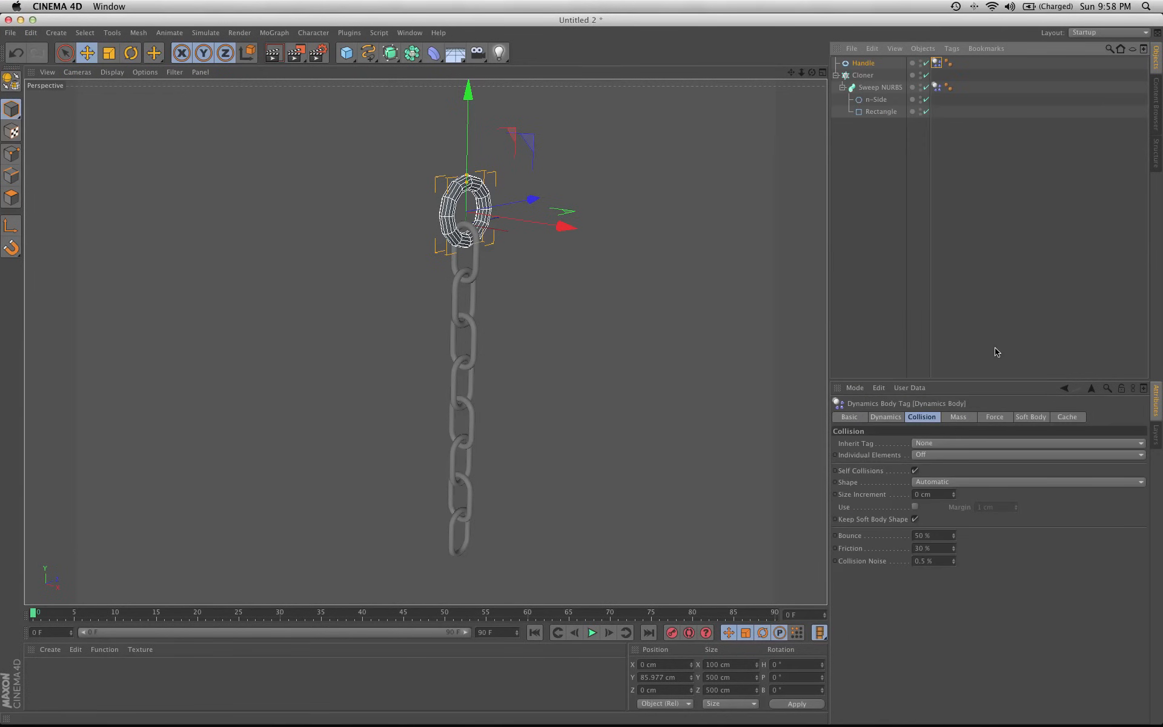
click(942, 483)
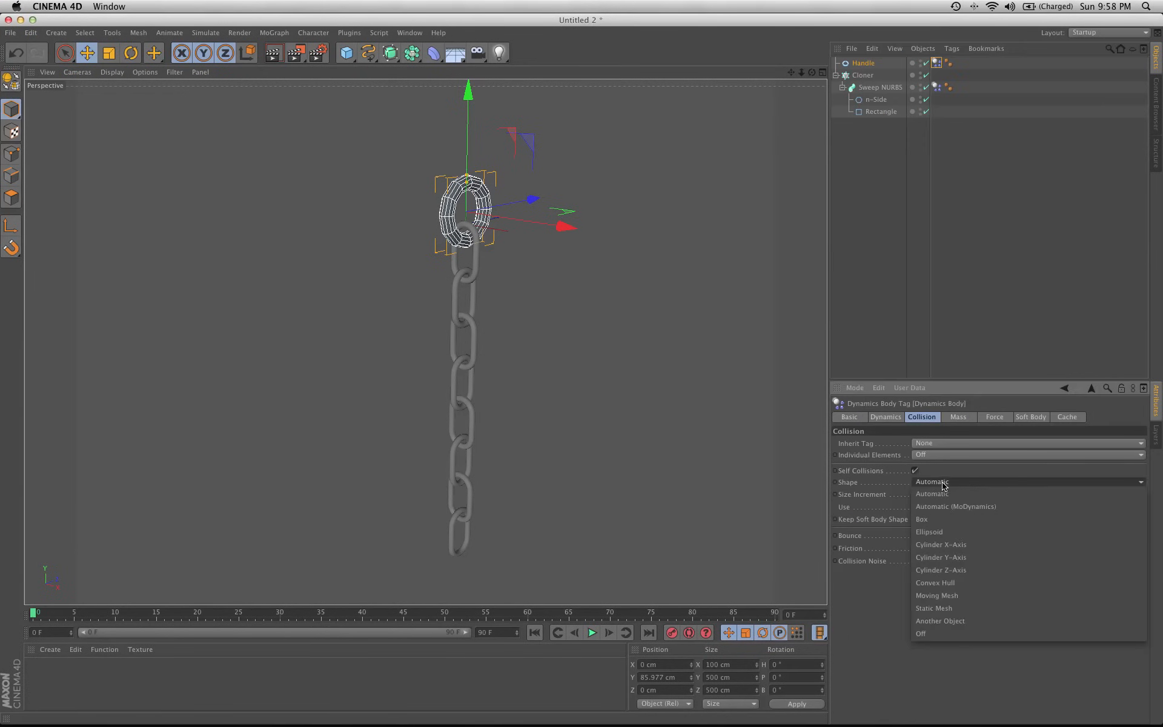
click(967, 607)
Extend the project length to 900 frames and stretch the preview range to cover all of it.
alt+drag(619, 313, 543, 285)
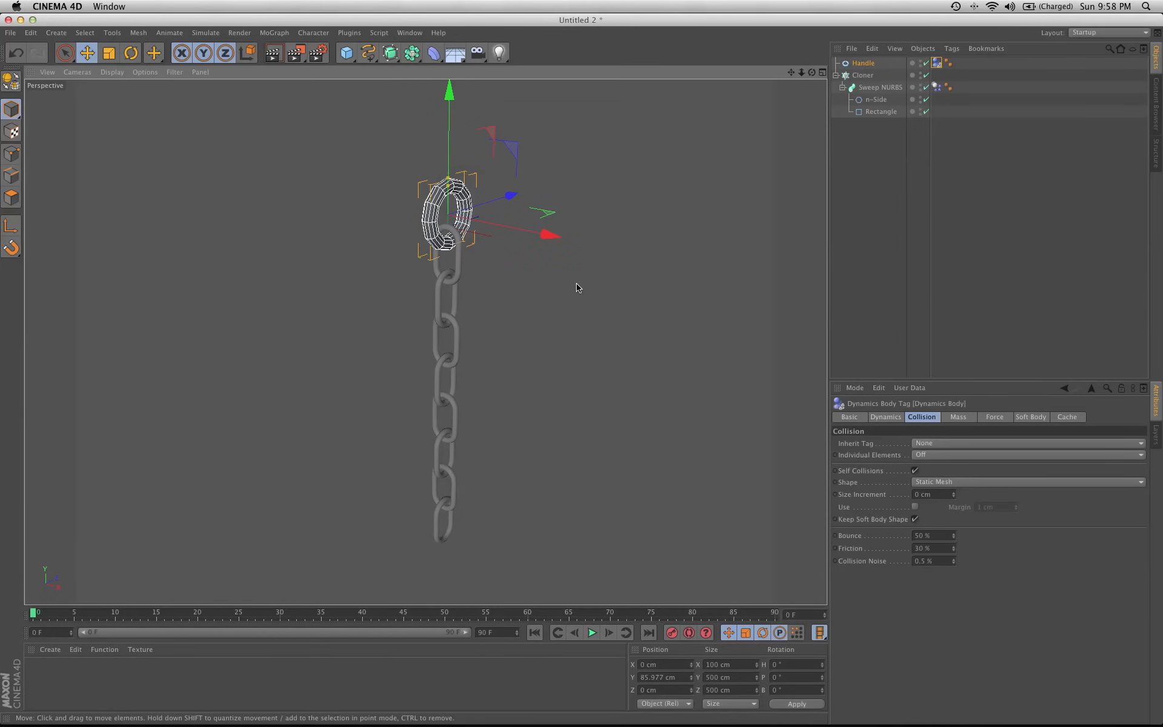
alt+drag(610, 340, 499, 399)
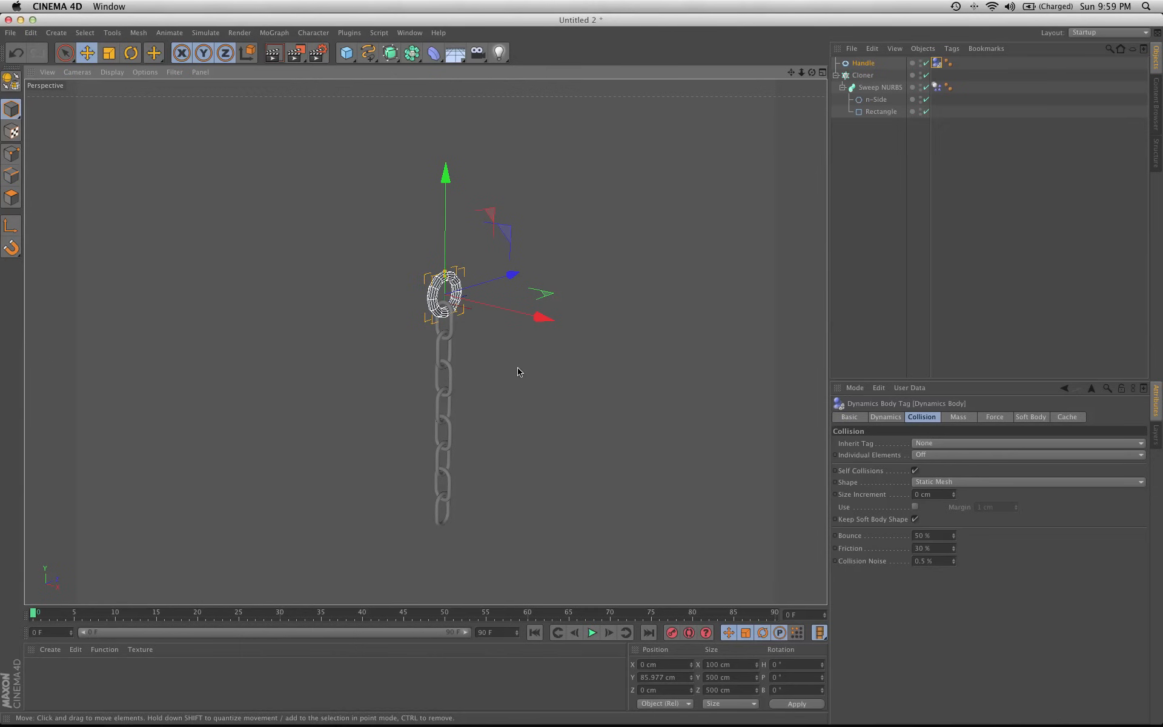
click(481, 634)
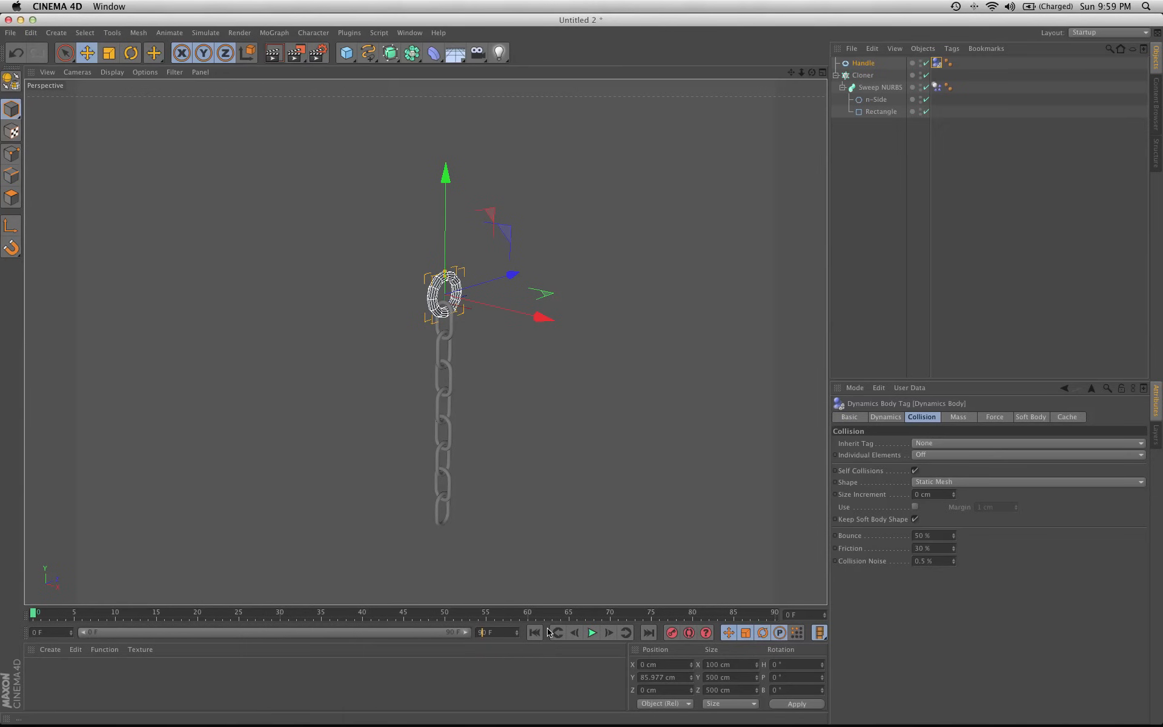
text(0)
key(Return)
drag(129, 634, 469, 633)
Test the chain dynamics by playing the simulation while moving the Handle around, and undo the moves after rewinding to frame 0.
click(591, 634)
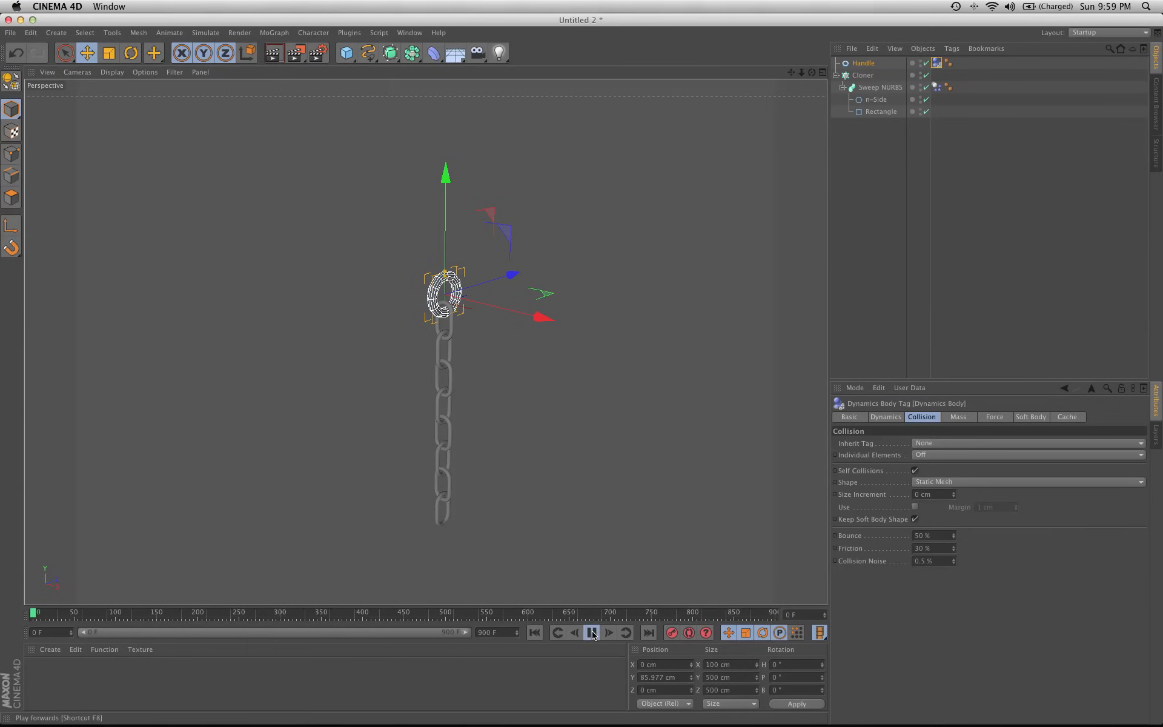
drag(538, 321, 582, 333)
drag(555, 286, 644, 252)
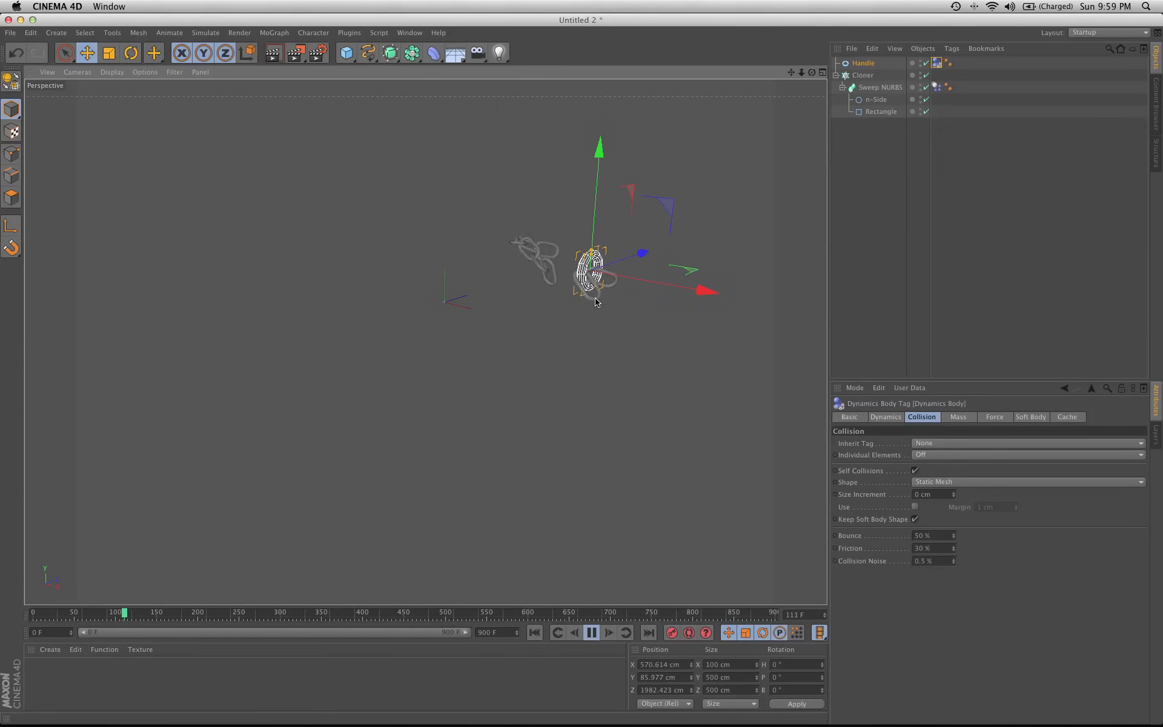
click(589, 633)
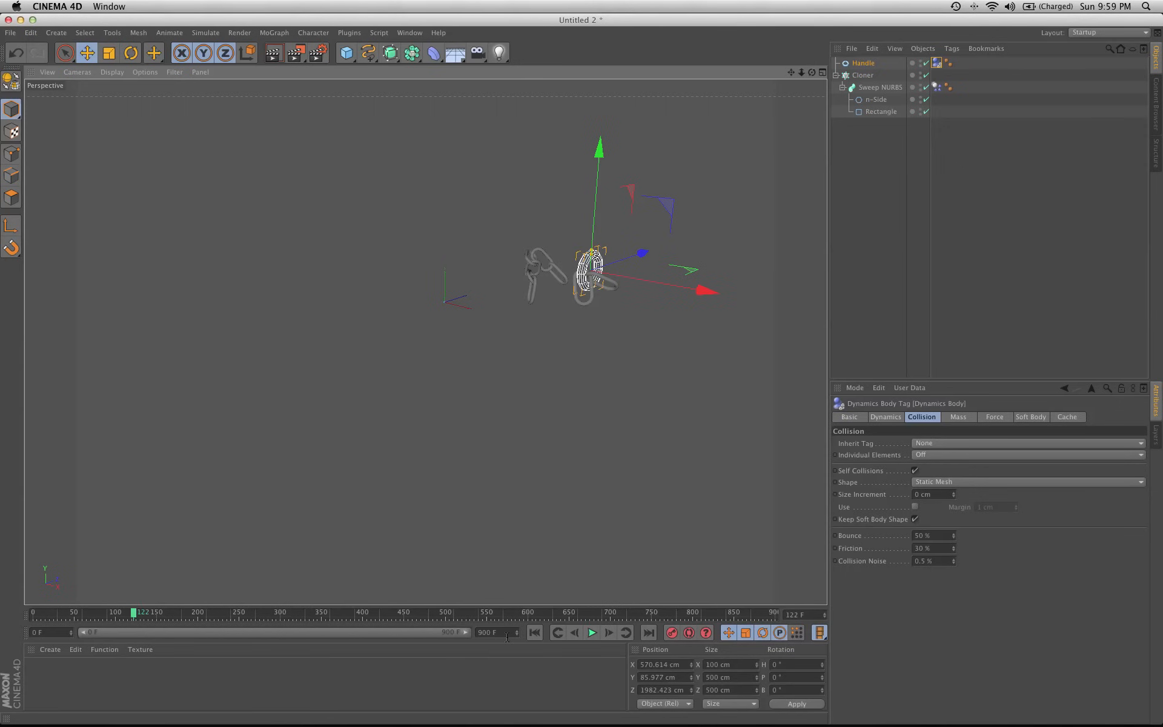
click(534, 633)
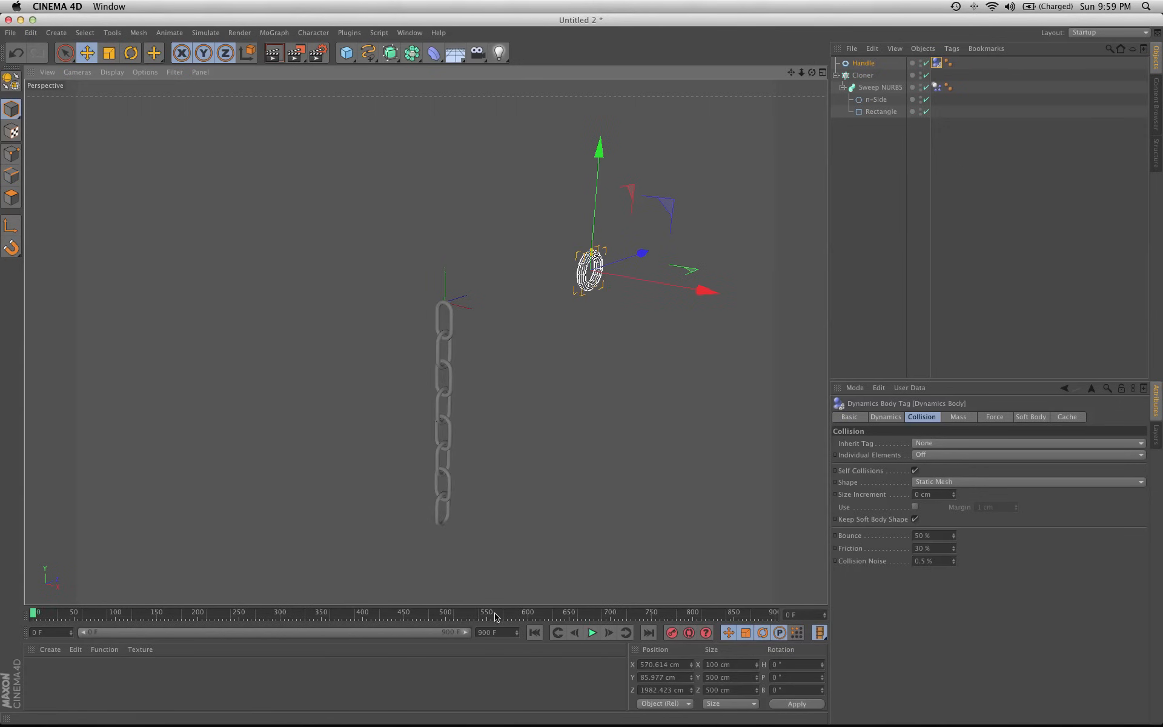
click(18, 55)
click(17, 55)
click(18, 55)
click(18, 55)
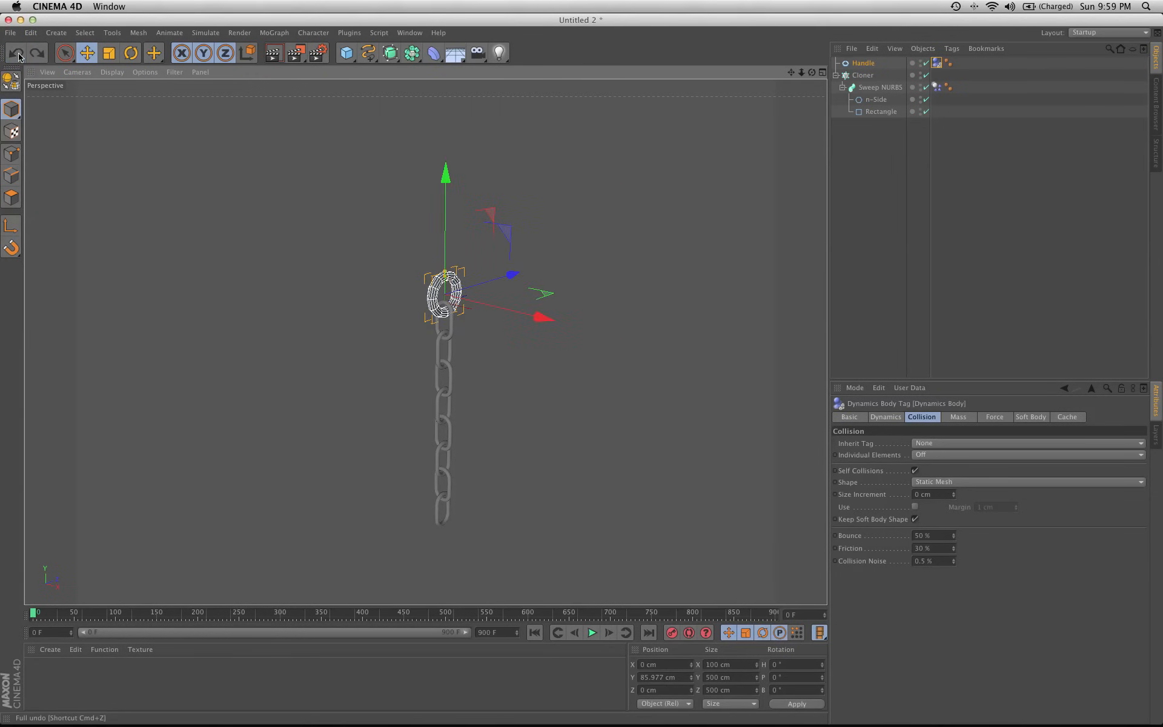
Set Steps per Frame to 20 in the project's expert dynamics settings.
alt+drag(340, 547, 324, 546)
click(30, 32)
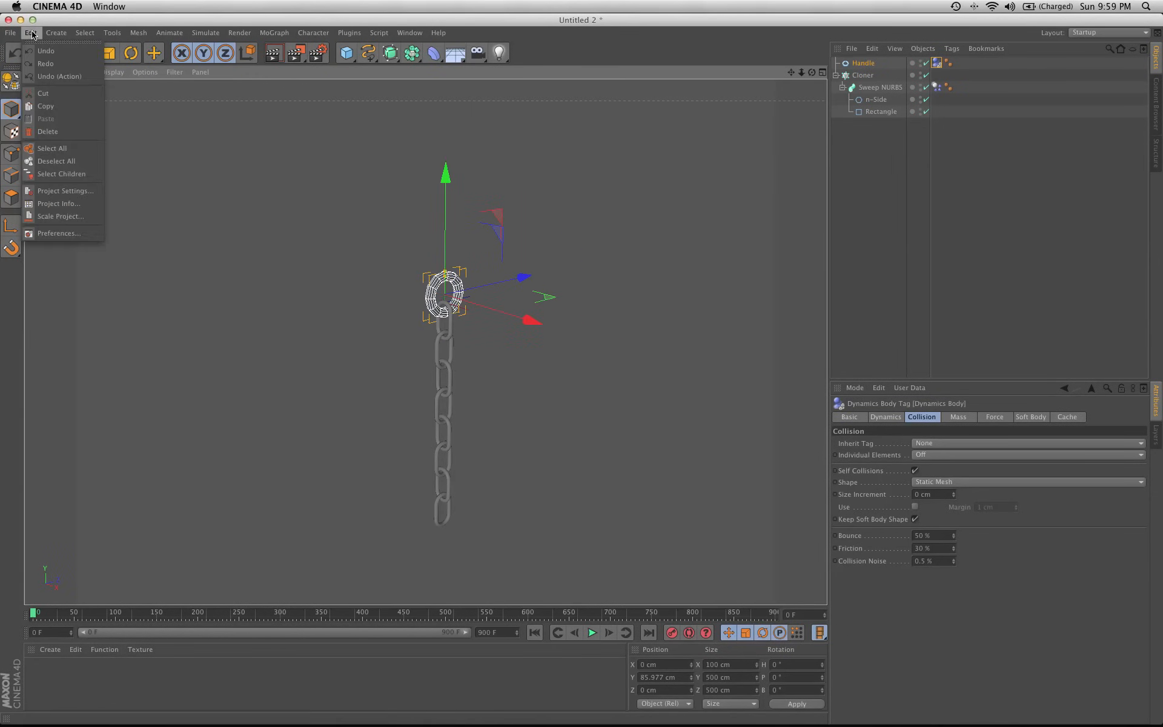
click(75, 192)
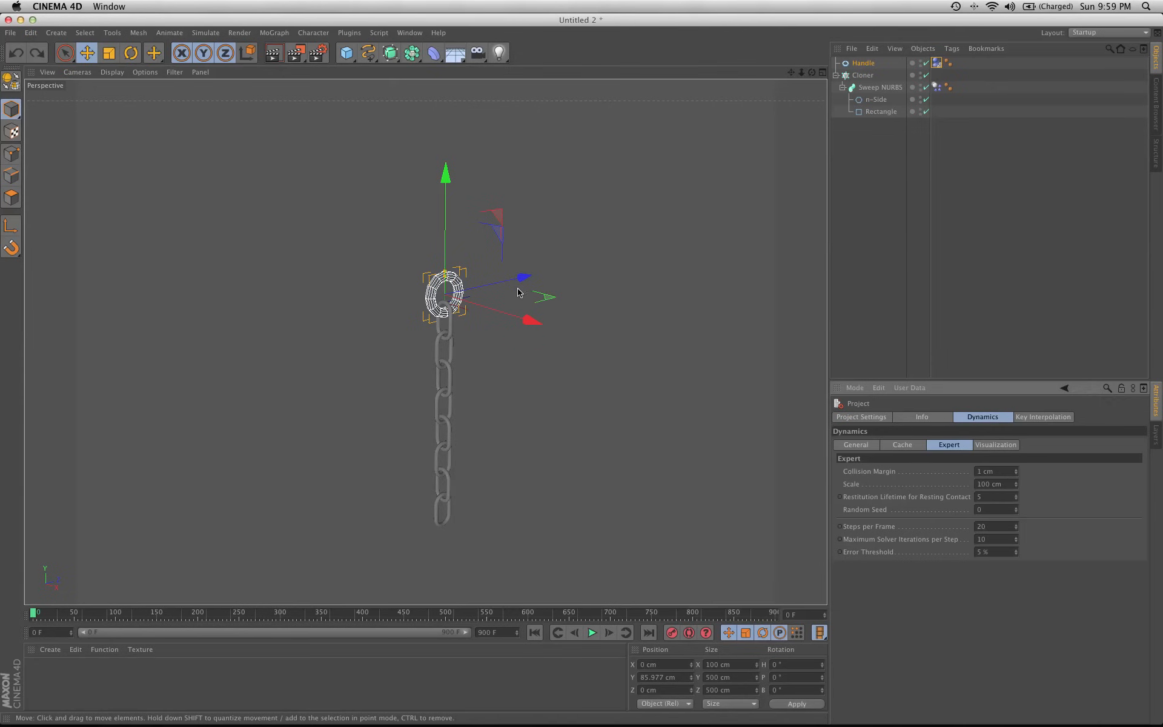
Play the simulation again while moving the Handle in the horizontal plane, rewind to frame 0 and undo the move.
alt+drag(496, 388, 529, 399)
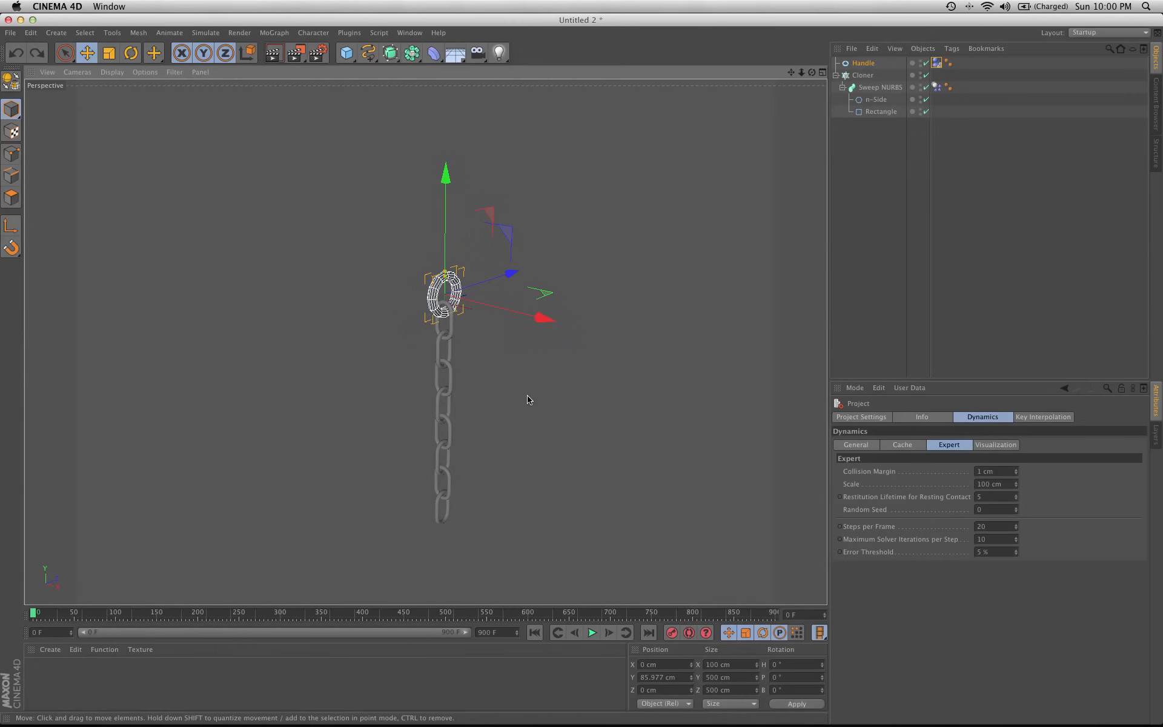
click(593, 632)
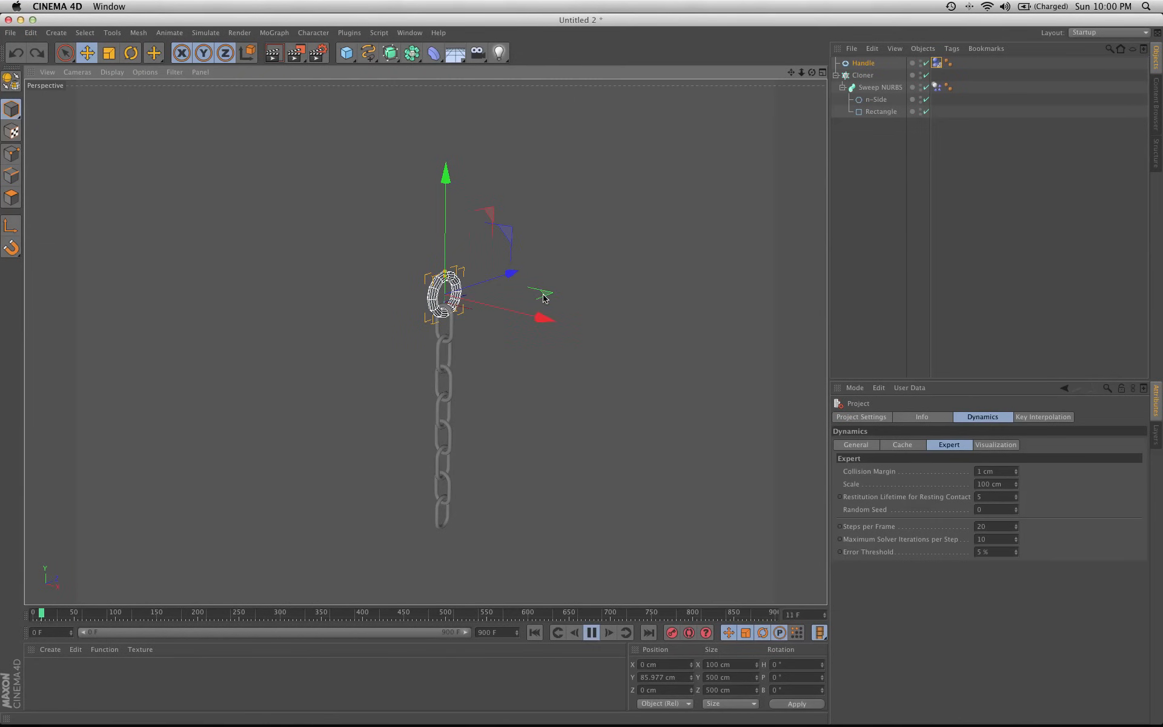
mouse_move(544, 295)
mouse_down()
mouse_move(579, 289)
mouse_move(585, 270)
mouse_move(548, 263)
mouse_move(572, 295)
mouse_move(524, 294)
mouse_up()
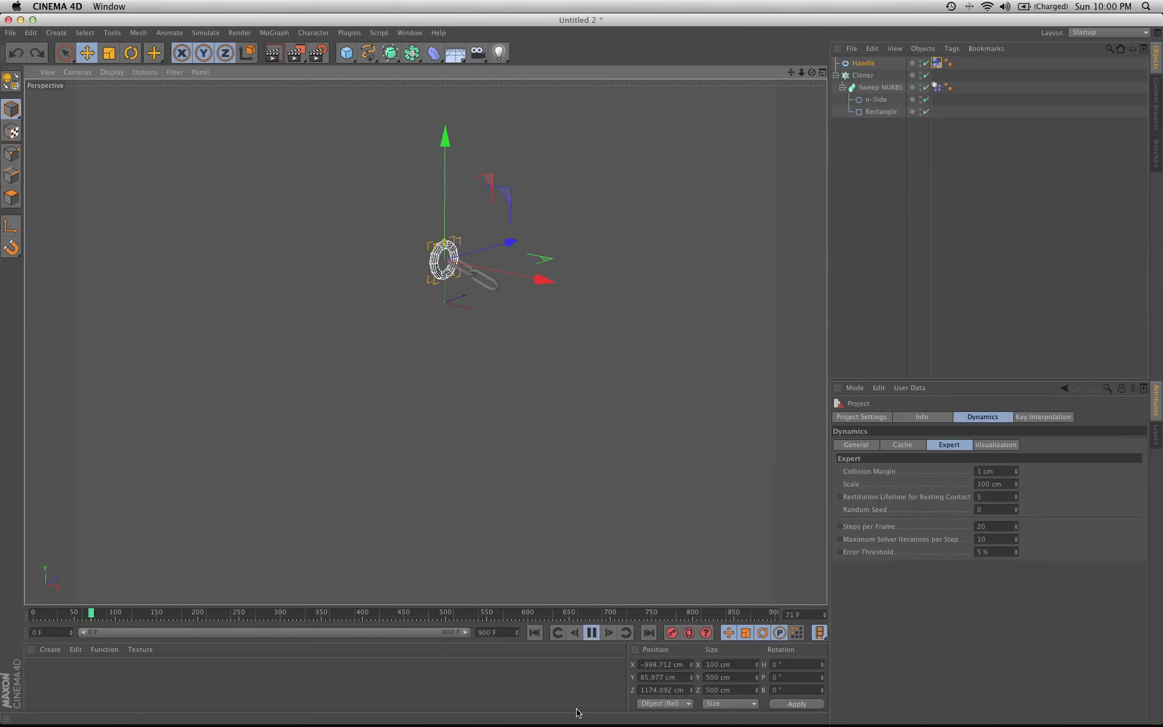
click(591, 633)
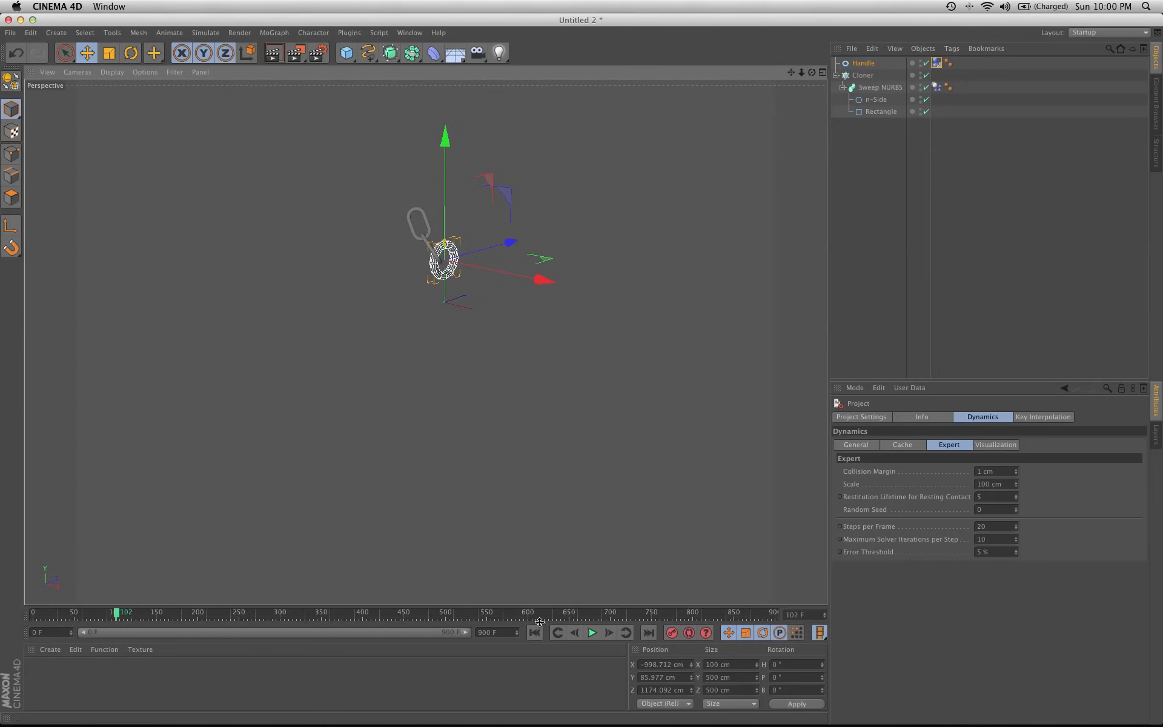
click(535, 633)
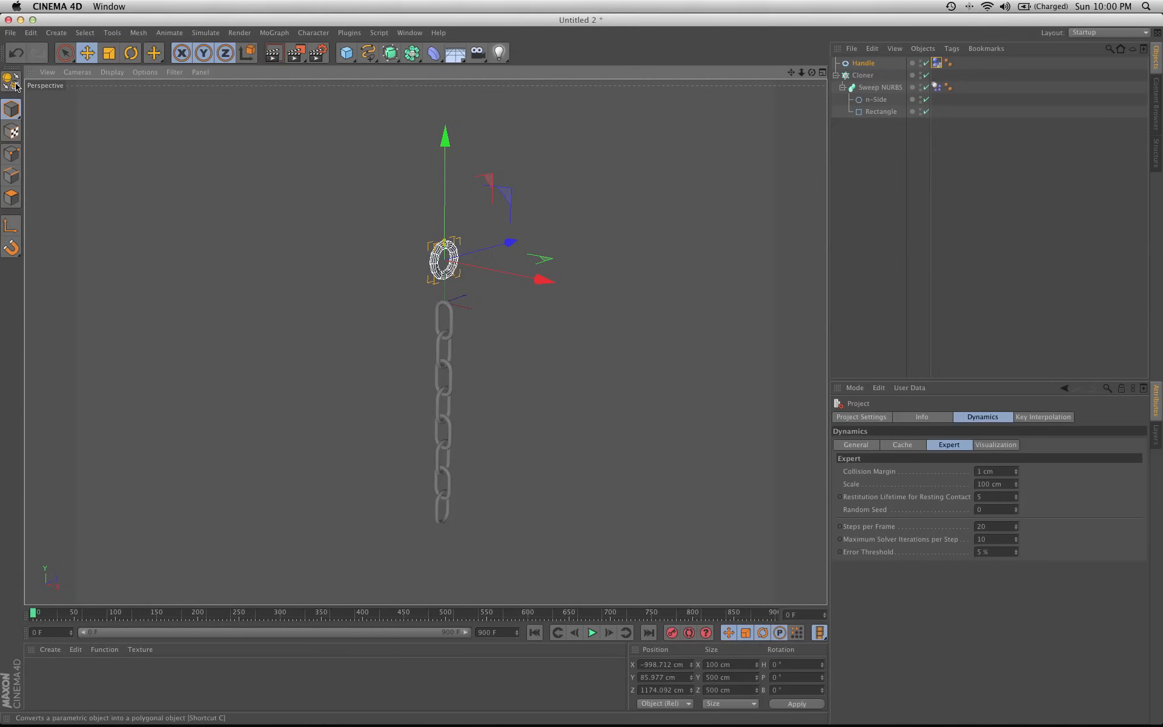
click(16, 53)
click(16, 53)
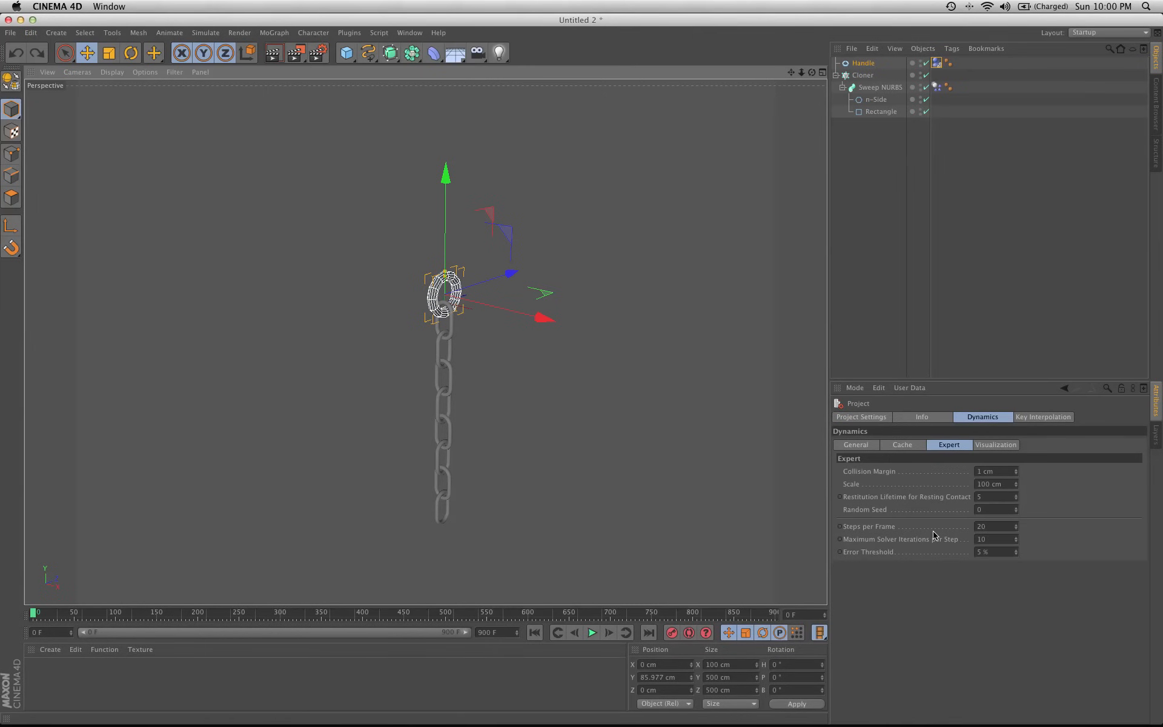
Set the dynamics Steps per Frame to 5.
click(1001, 527)
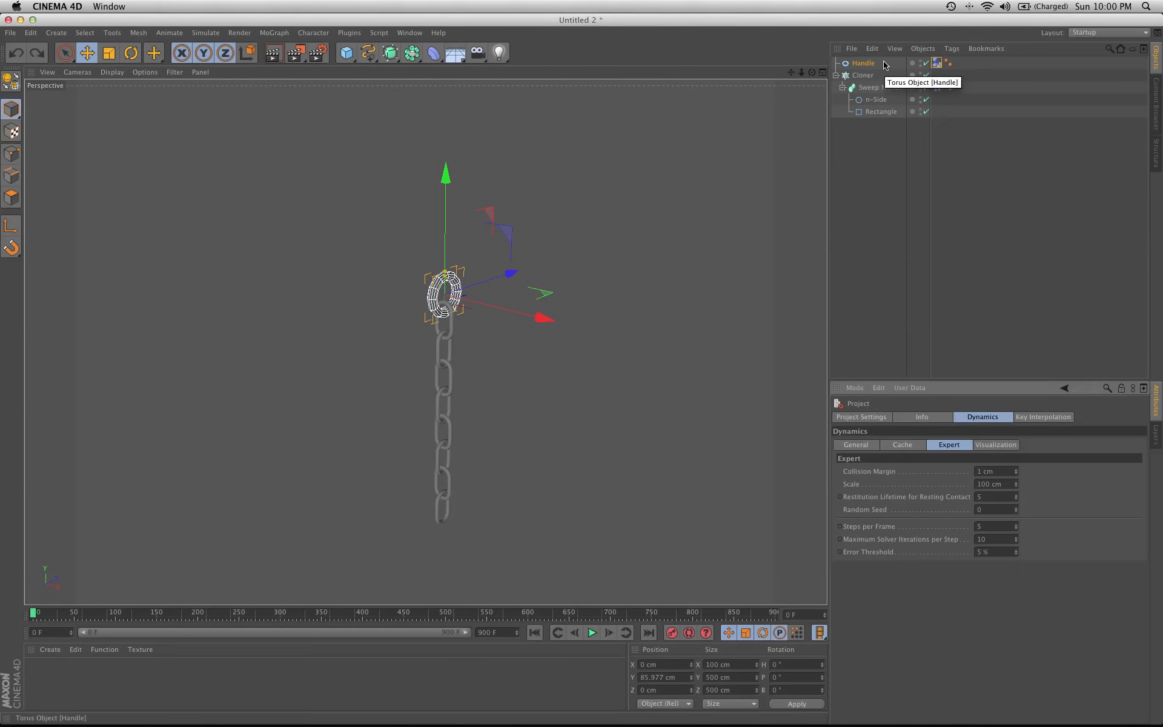
alt+middle_drag(570, 333, 578, 328)
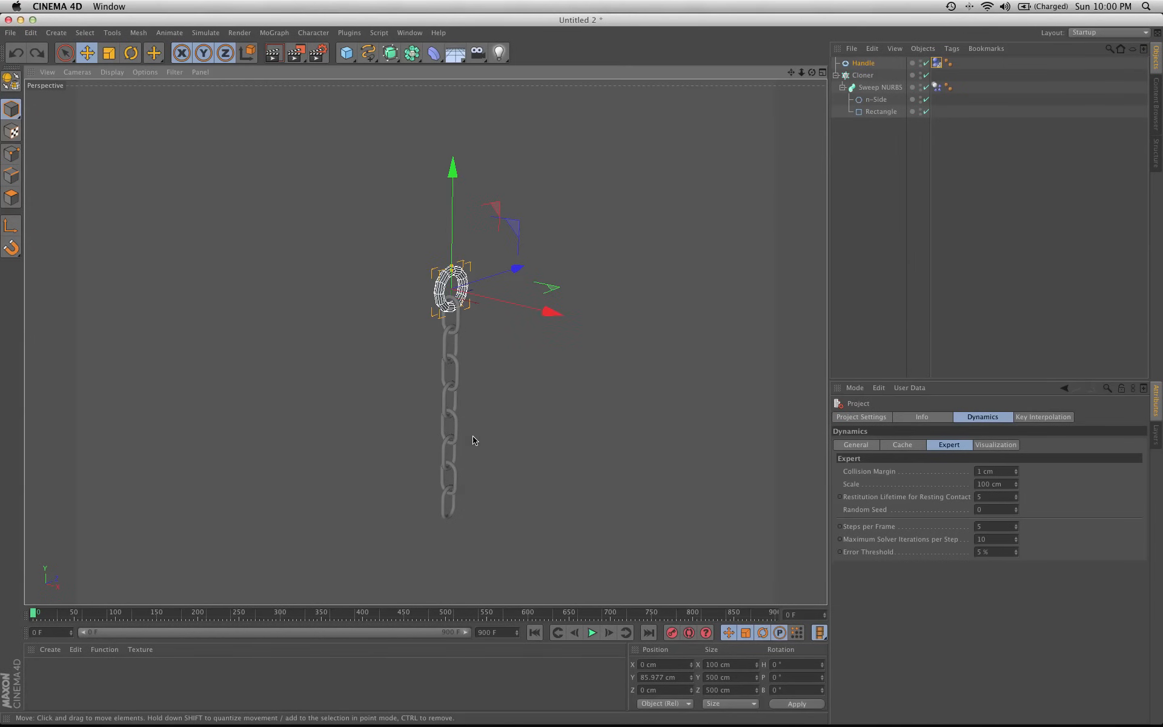
Convert the Cloner with Current State to Object and unfold the resulting group to select its last link, Sweep NURBS 7.
click(862, 76)
right_click(859, 77)
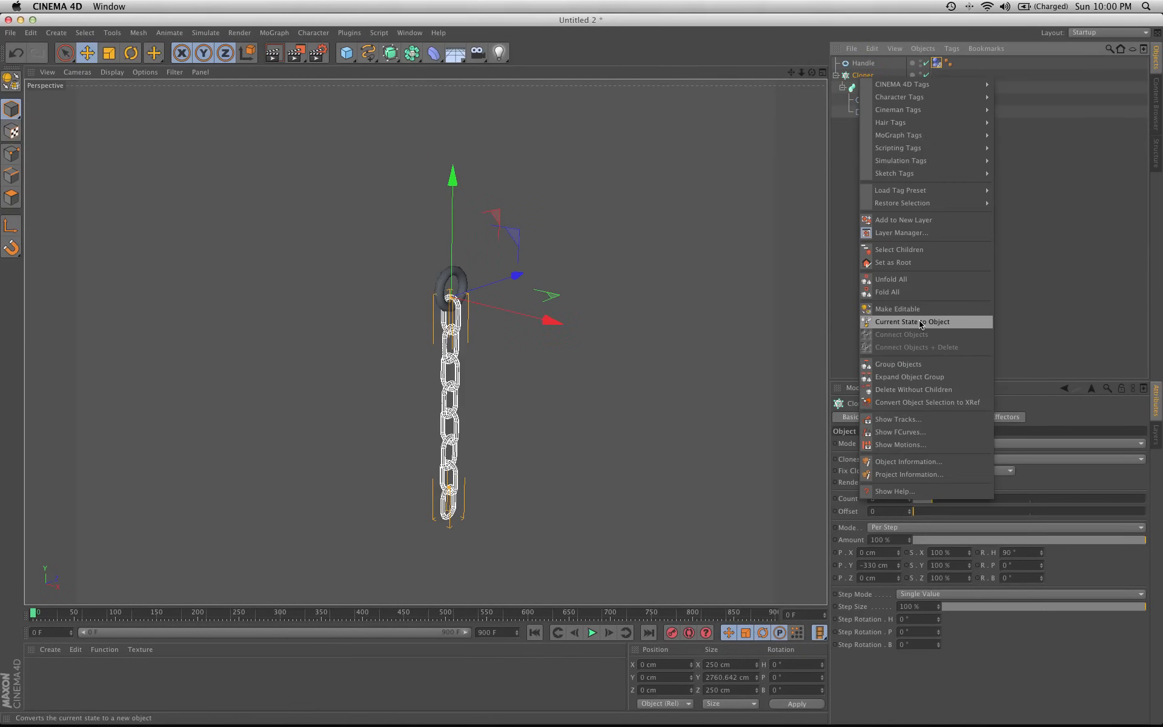
click(951, 329)
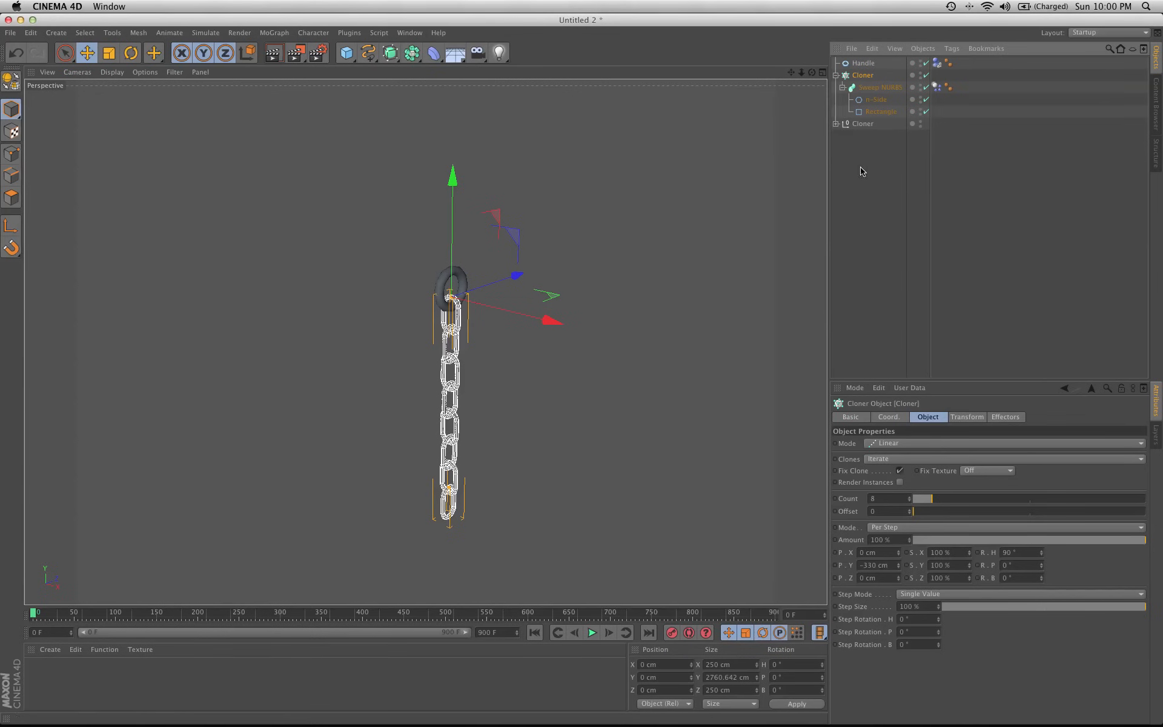
click(837, 124)
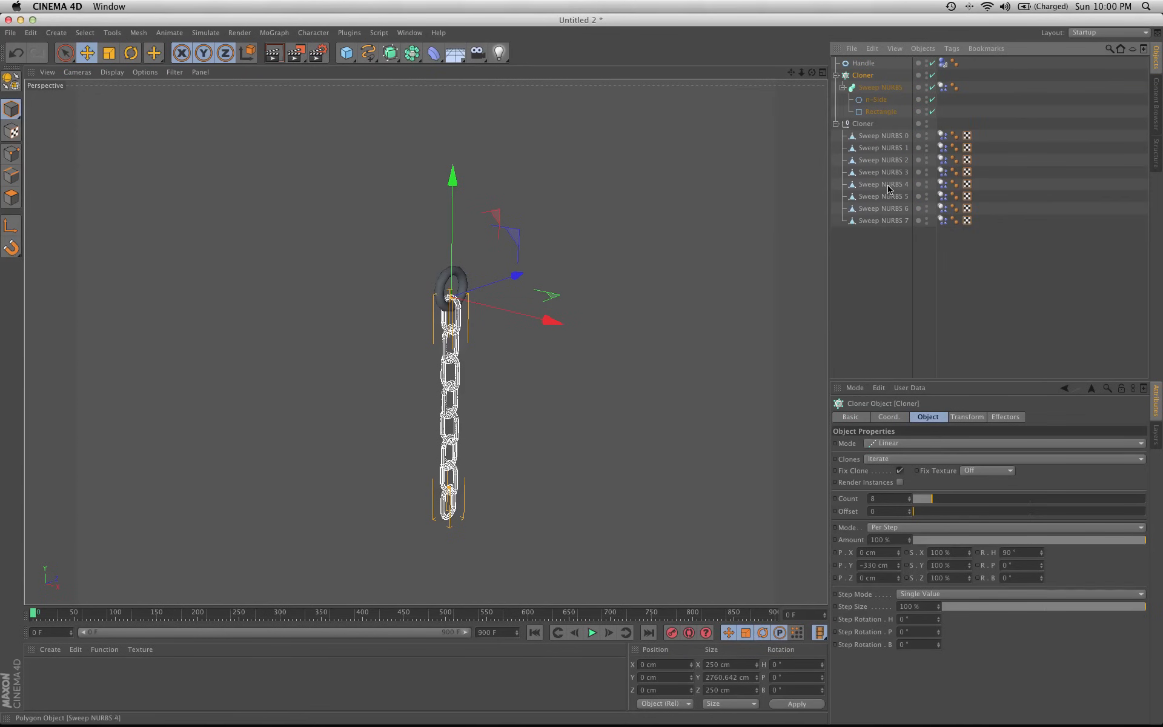
click(888, 221)
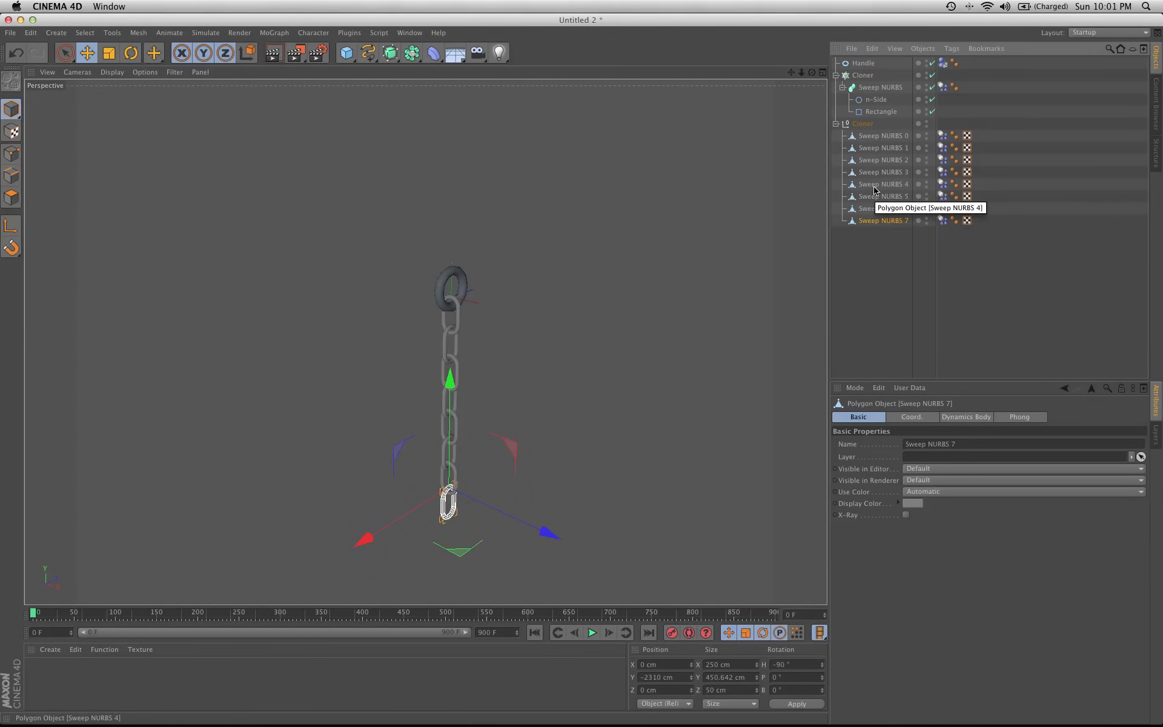
Fold the converted group and delete the original Cloner with its Sweep NURBS.
click(837, 123)
click(861, 76)
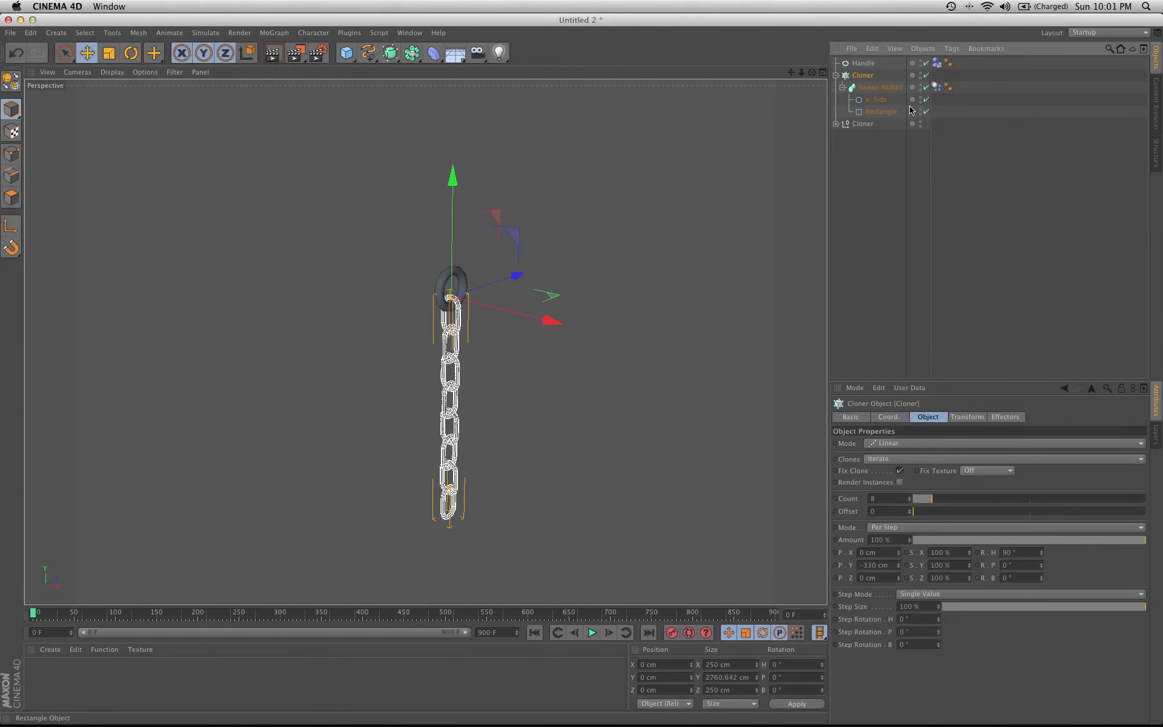
key(Delete)
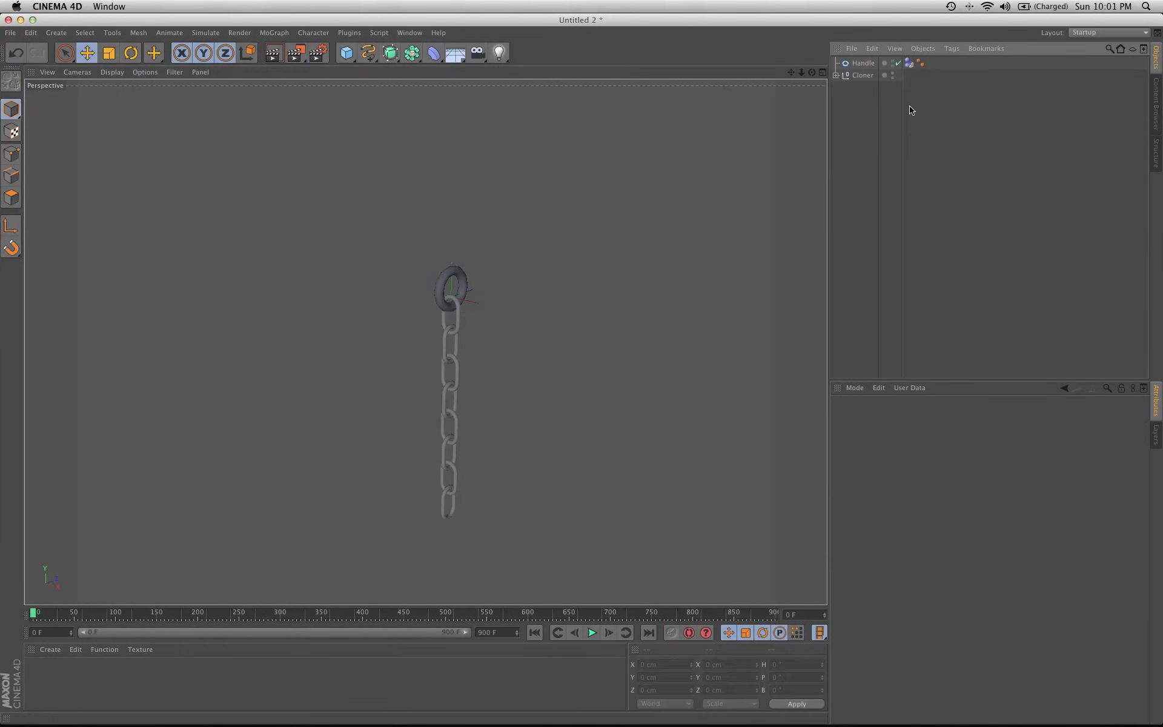
Unfold the converted Cloner group and select its links one at a time to examine their order along the chain.
click(865, 76)
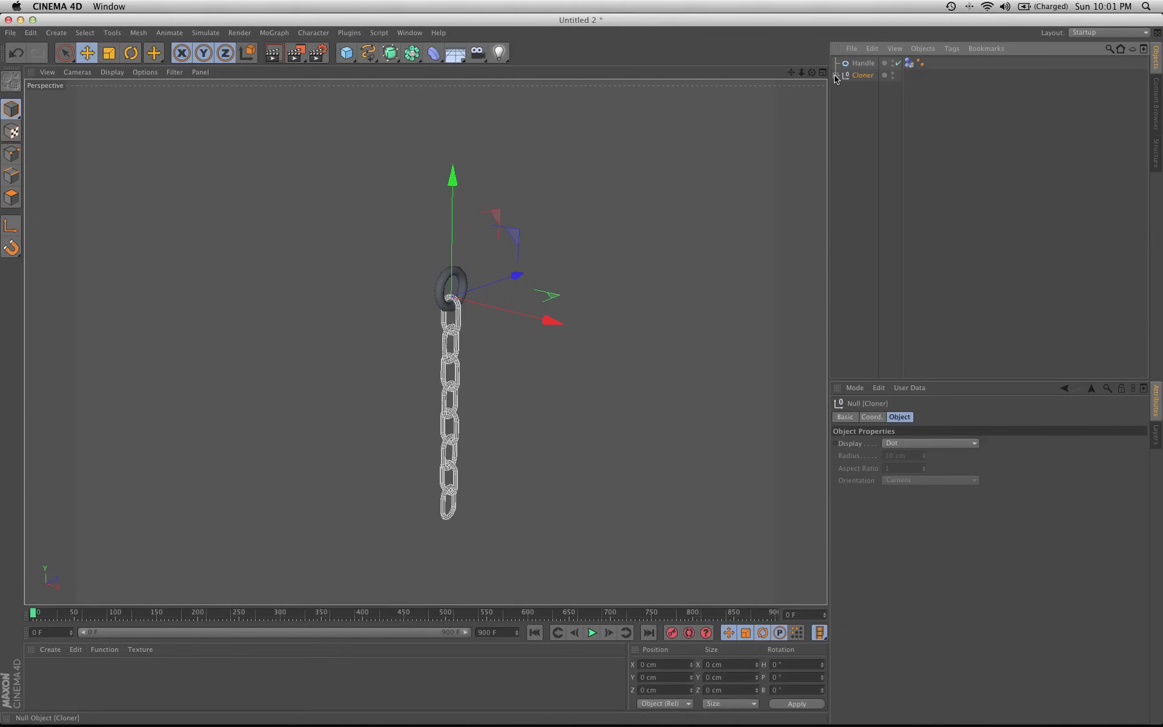
click(836, 76)
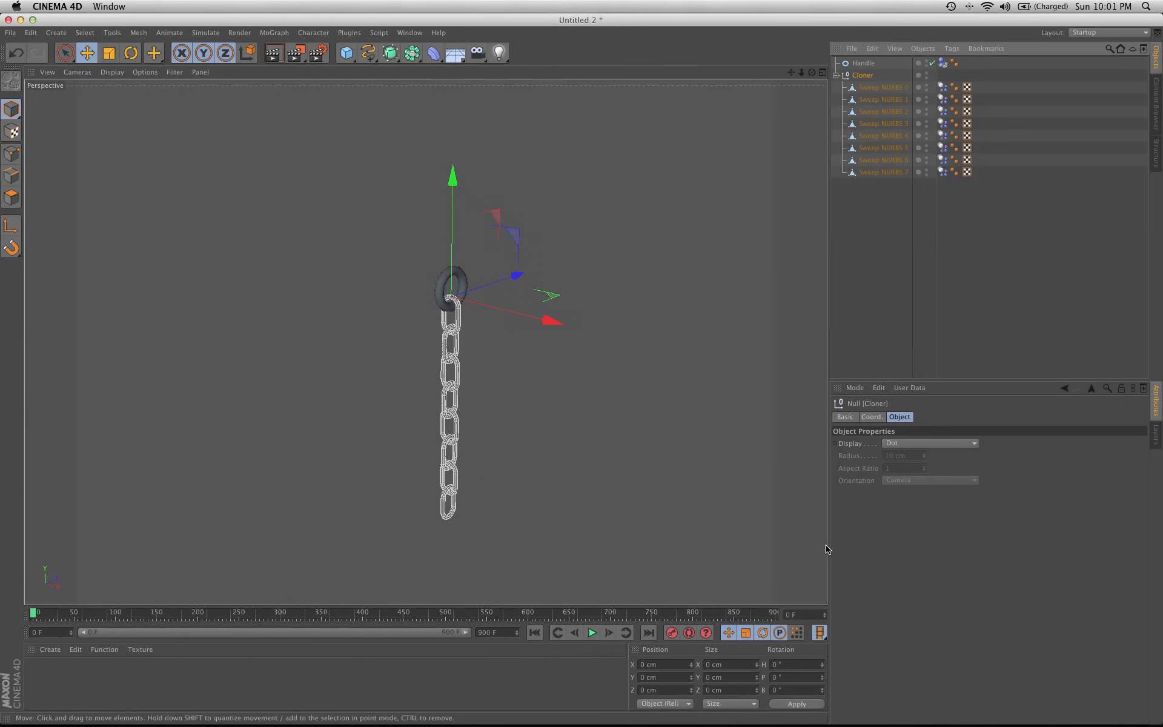
click(885, 88)
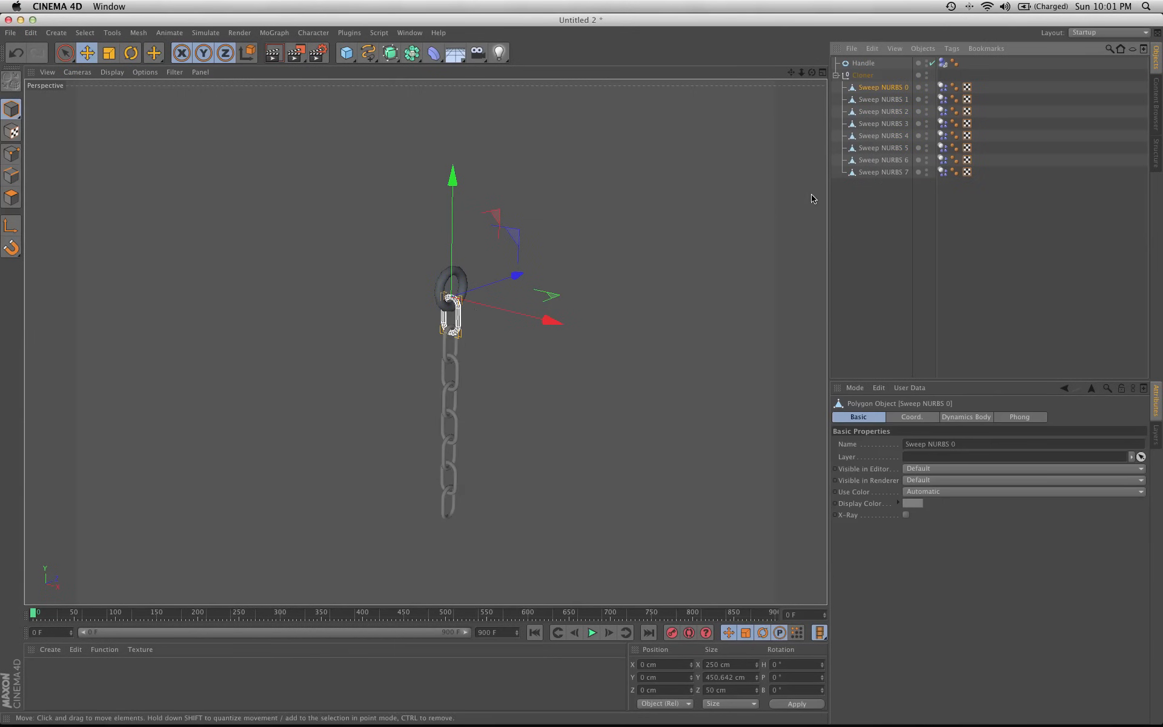
click(873, 100)
click(875, 113)
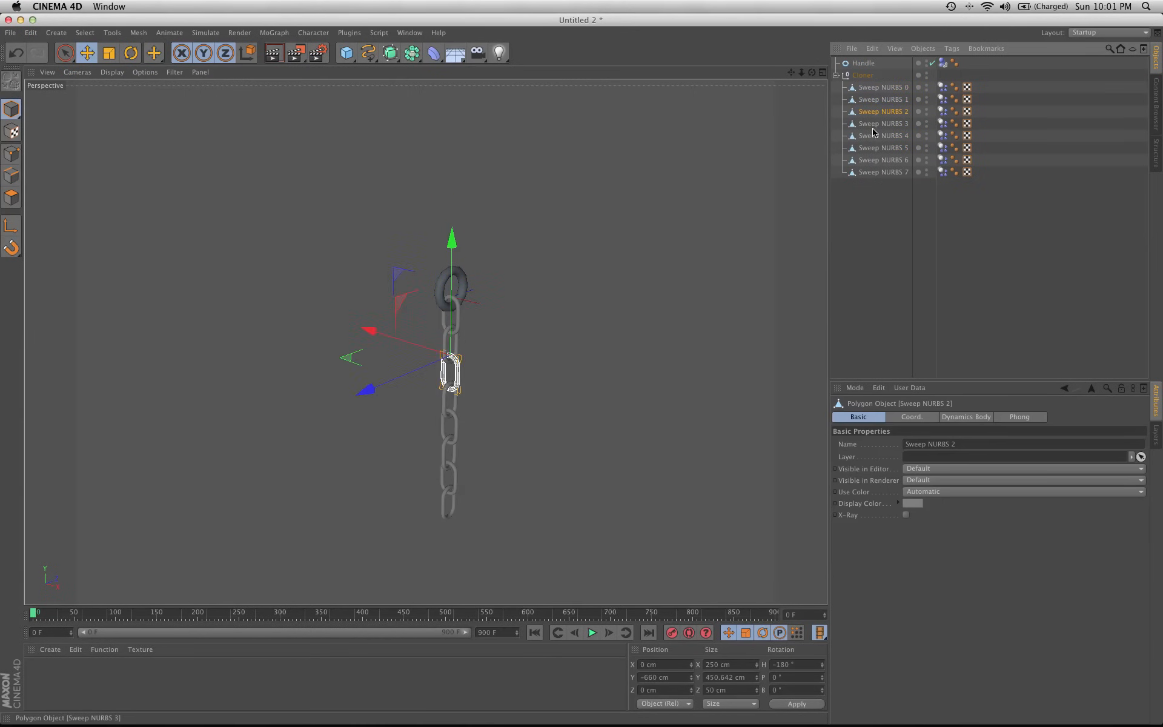
click(874, 125)
click(874, 137)
click(874, 149)
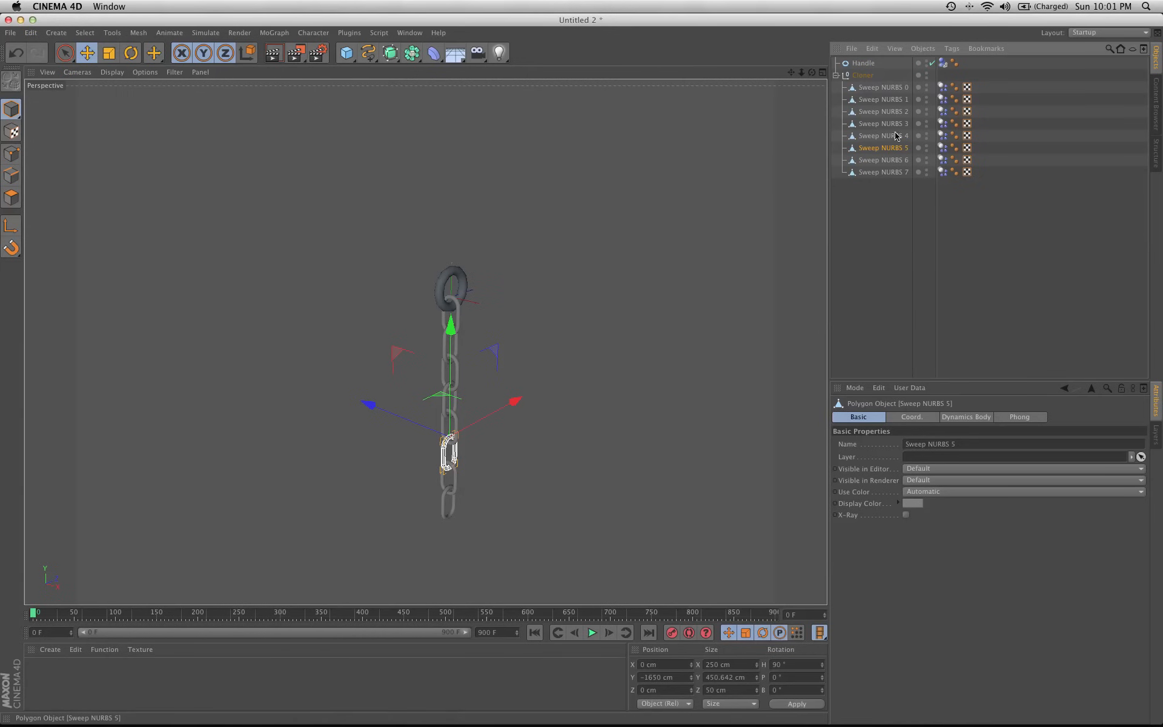
click(889, 174)
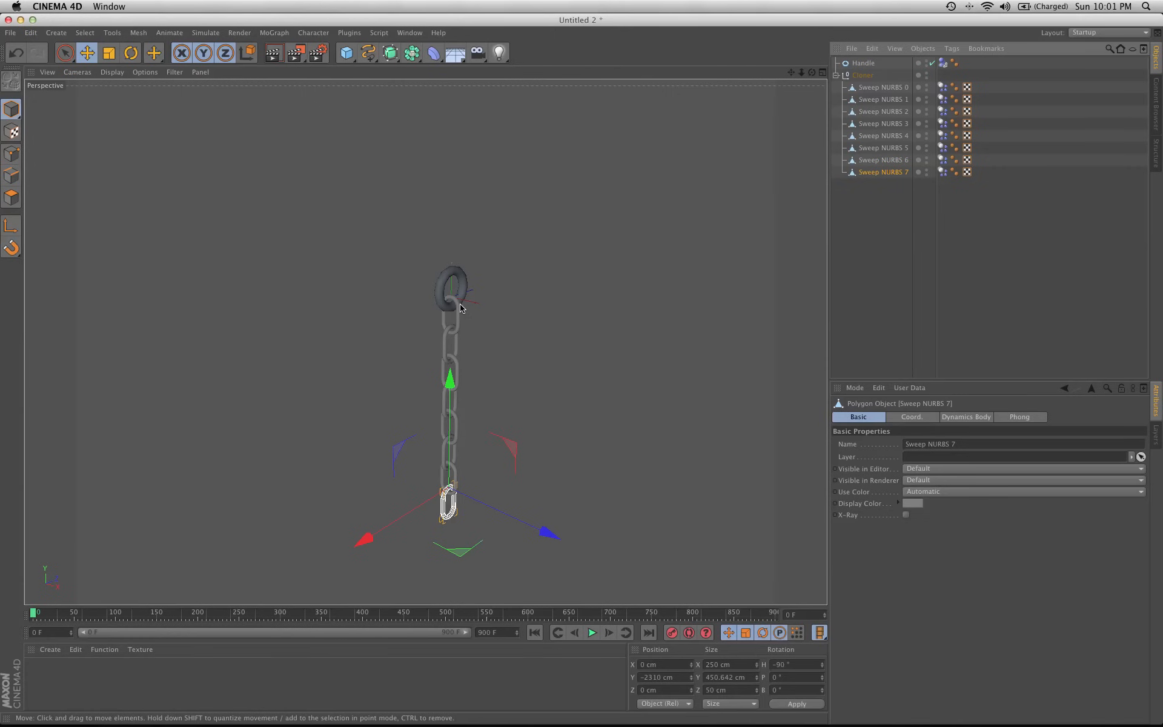
click(896, 89)
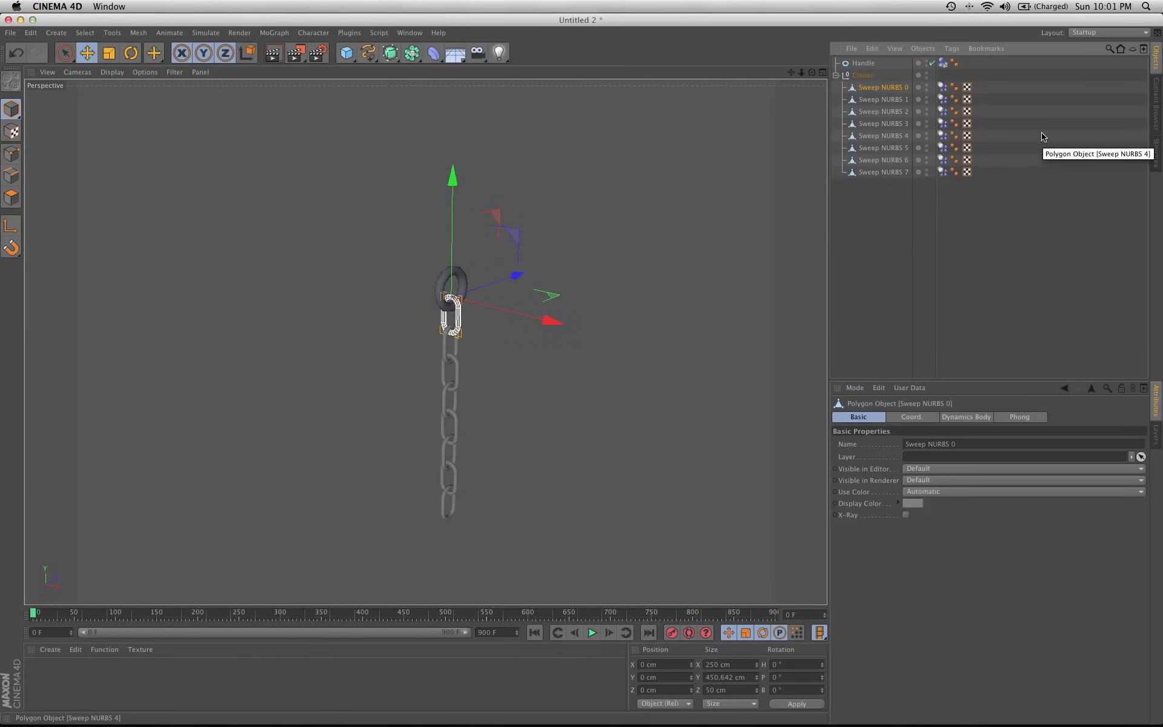
Move all eight Sweep NURBS links out of the Cloner group and delete the empty group.
shift+click(883, 172)
drag(874, 91, 860, 70)
click(867, 174)
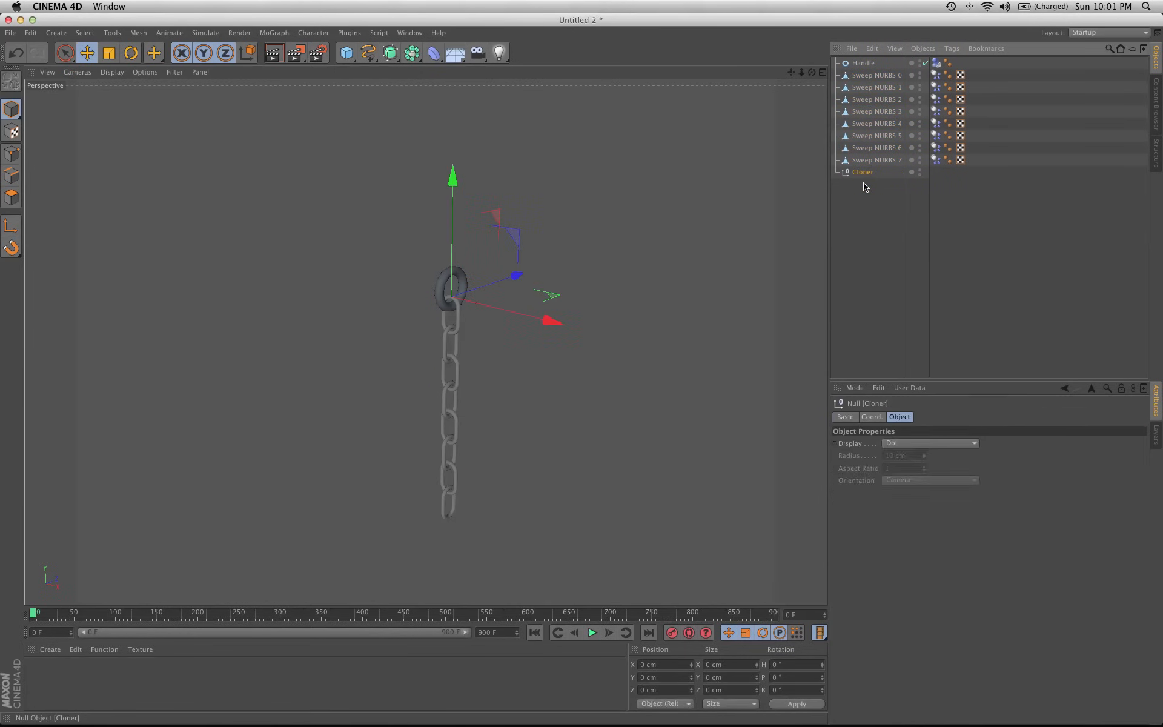
key(Delete)
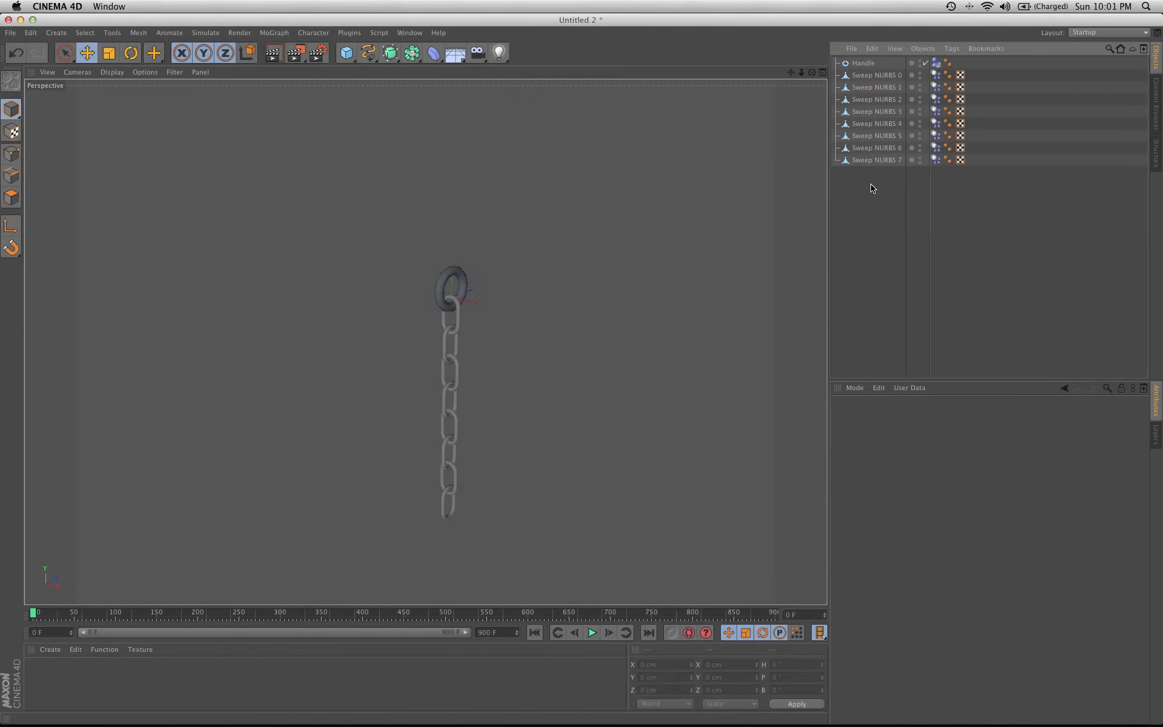
Rename the first three chain links from the top as 0, 1 and 2.
click(885, 76)
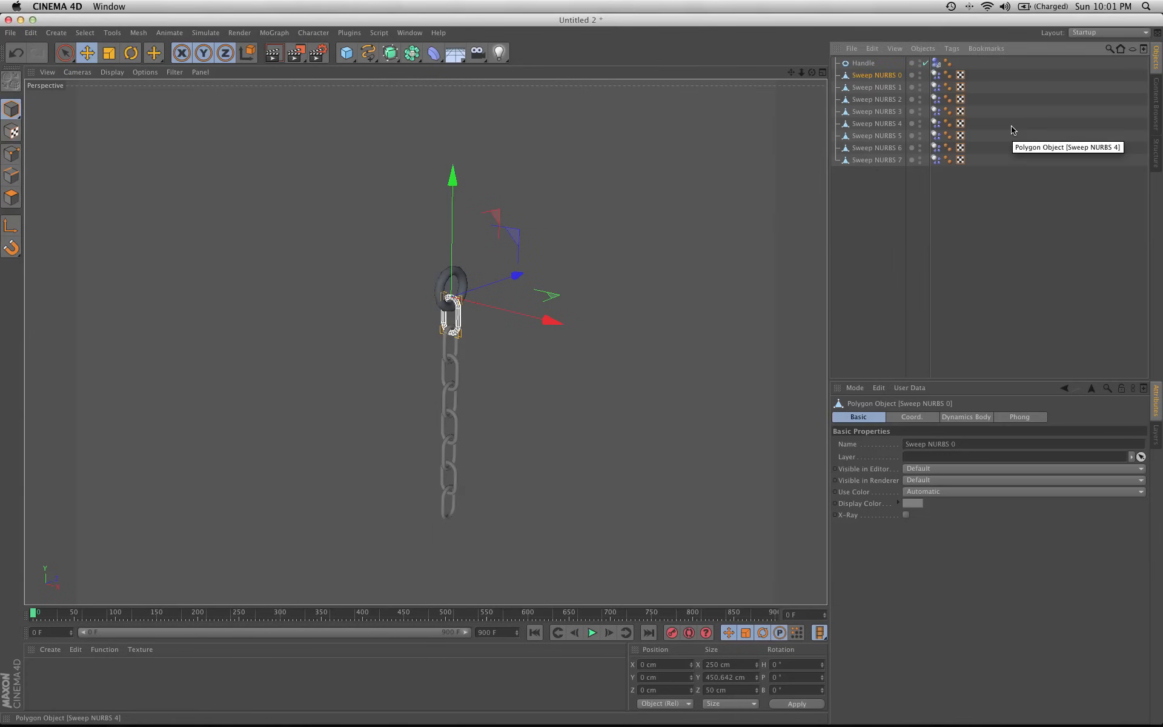
text(0)
key(Return)
click(870, 89)
double_click(870, 89)
text(1)
key(Return)
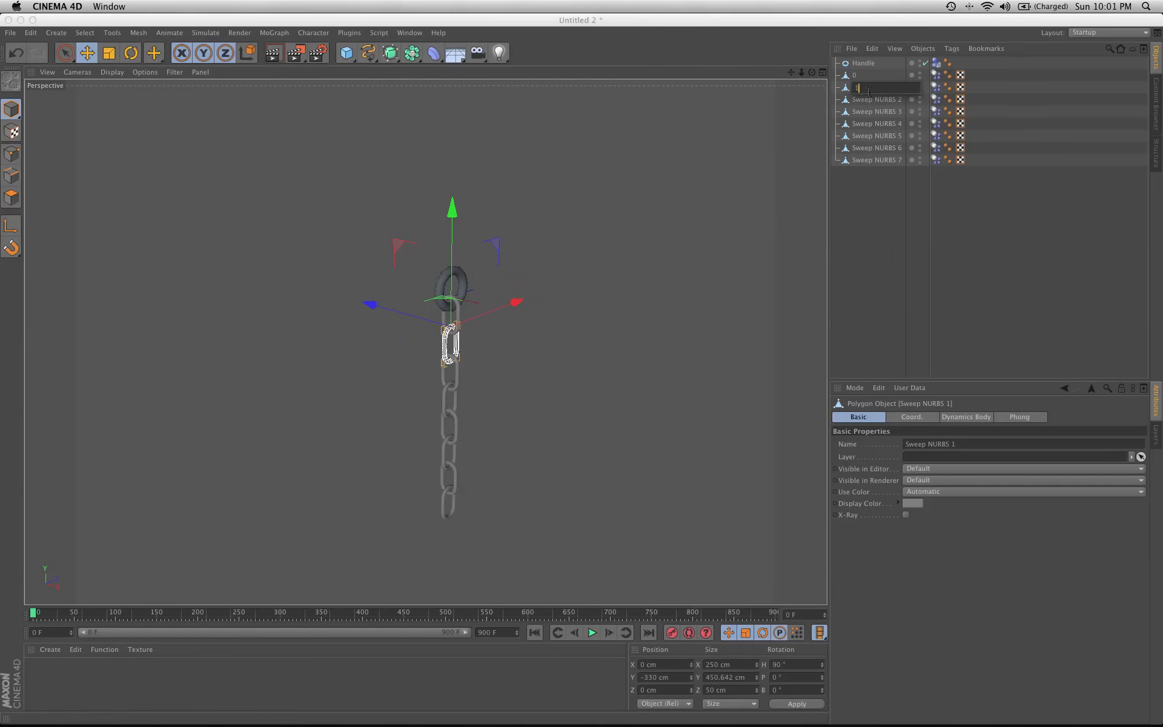
click(871, 100)
double_click(871, 100)
text(2)
key(Return)
Rename the chain links Sweep NURBS 3, 4 and 5 as 3, 4 and 5.
click(872, 112)
double_click(872, 112)
text(3)
key(Return)
click(874, 124)
double_click(874, 124)
text(4)
key(Return)
click(876, 137)
double_click(876, 136)
text(5)
key(Return)
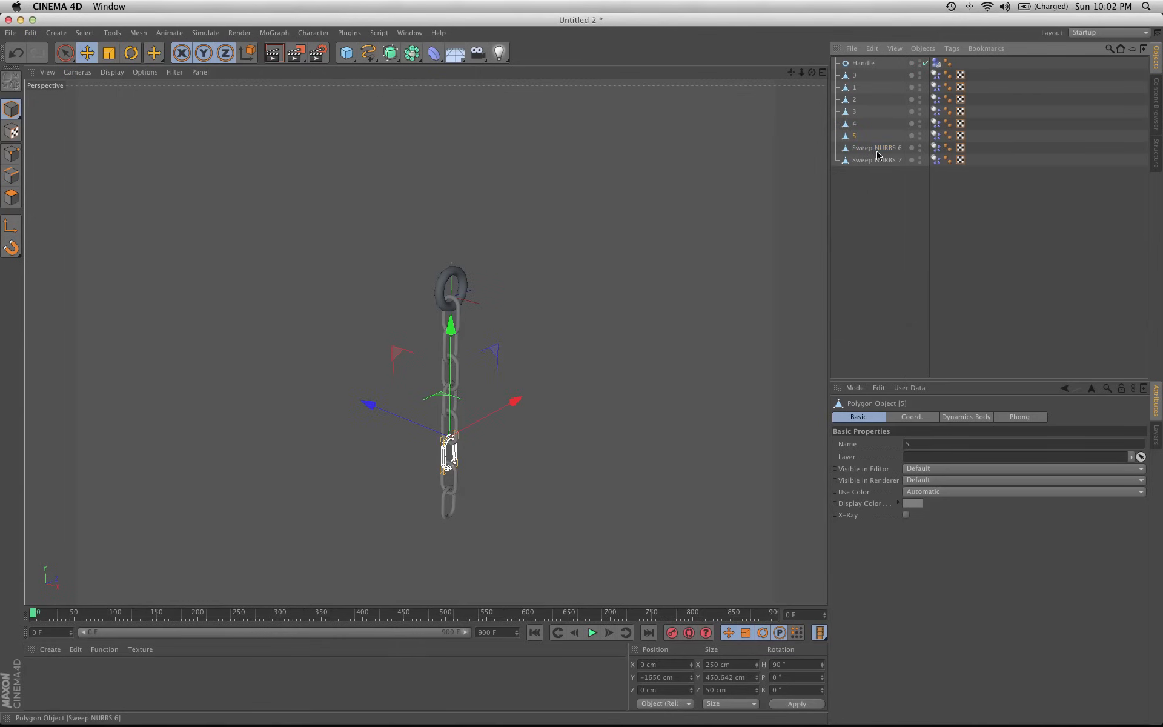
Rename the last two chain links as 6 and 7.
click(877, 152)
double_click(877, 150)
text(6)
key(Return)
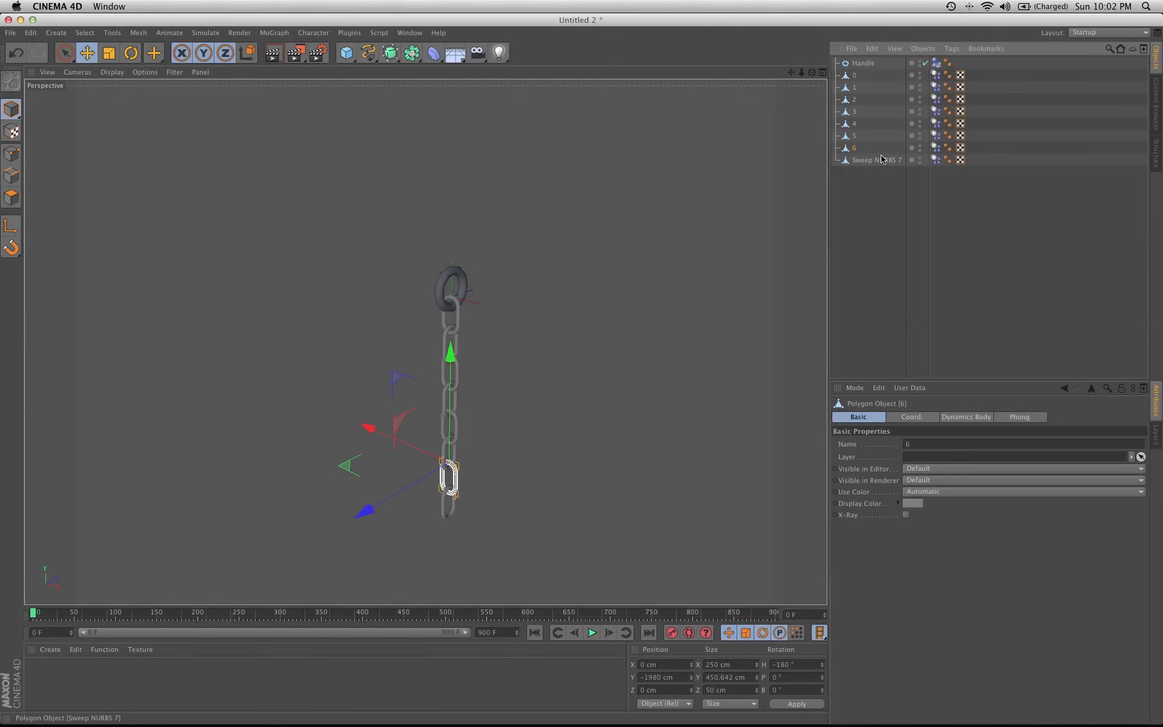
click(882, 160)
double_click(881, 160)
text(7)
key(Return)
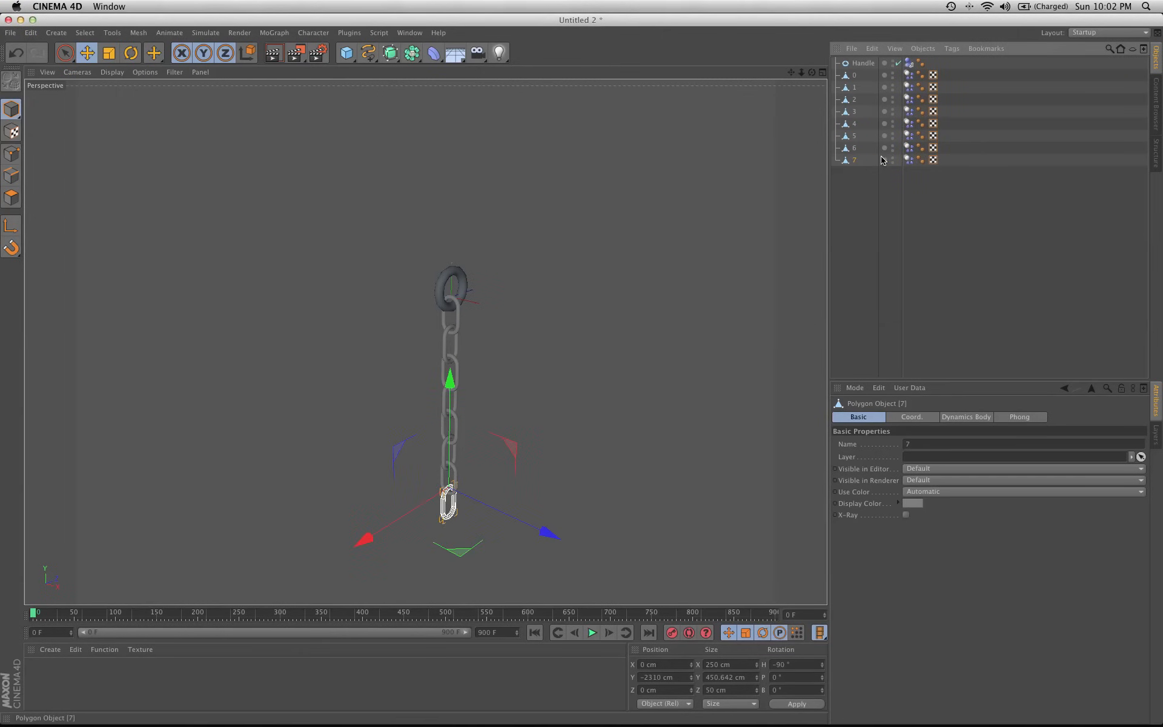
Add a dynamics Connector and place it between Handle and link 0 in the object list.
click(908, 75)
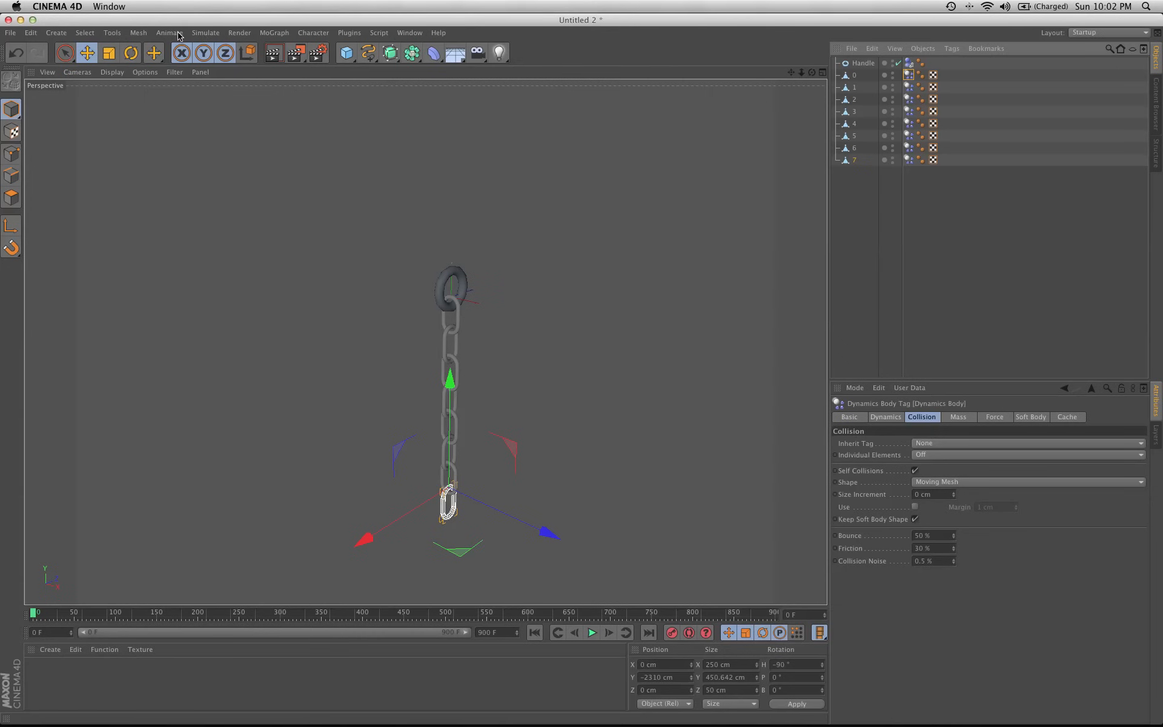
click(207, 34)
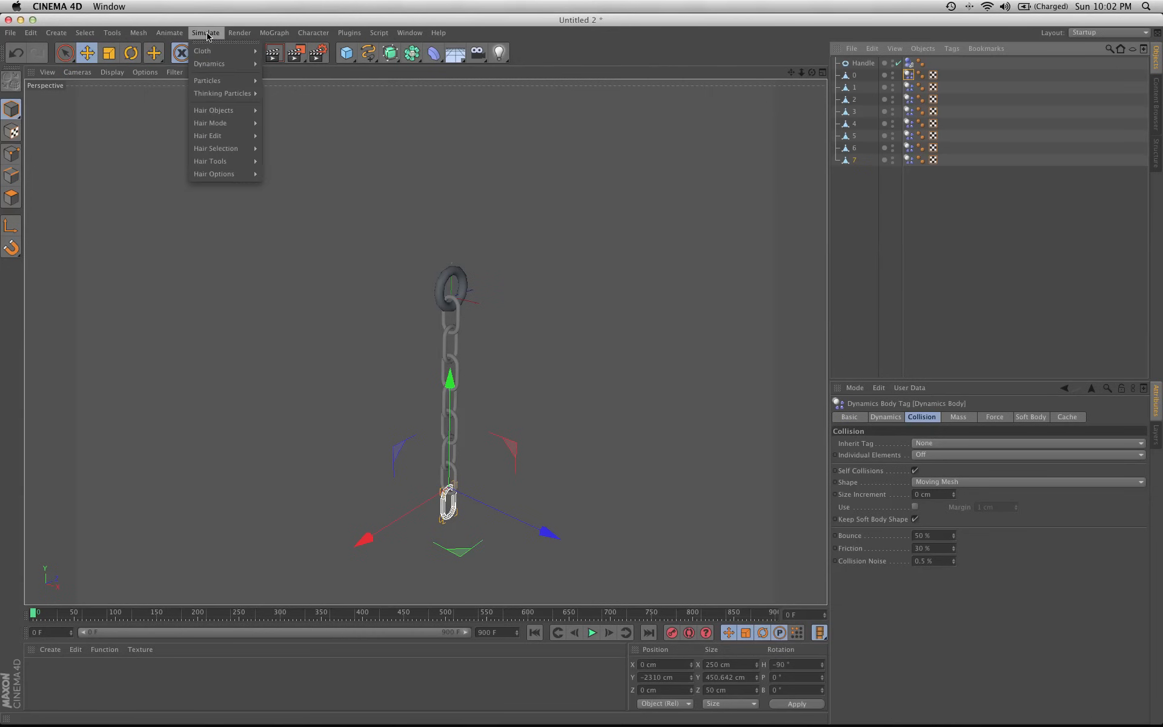
mouse_move(217, 71)
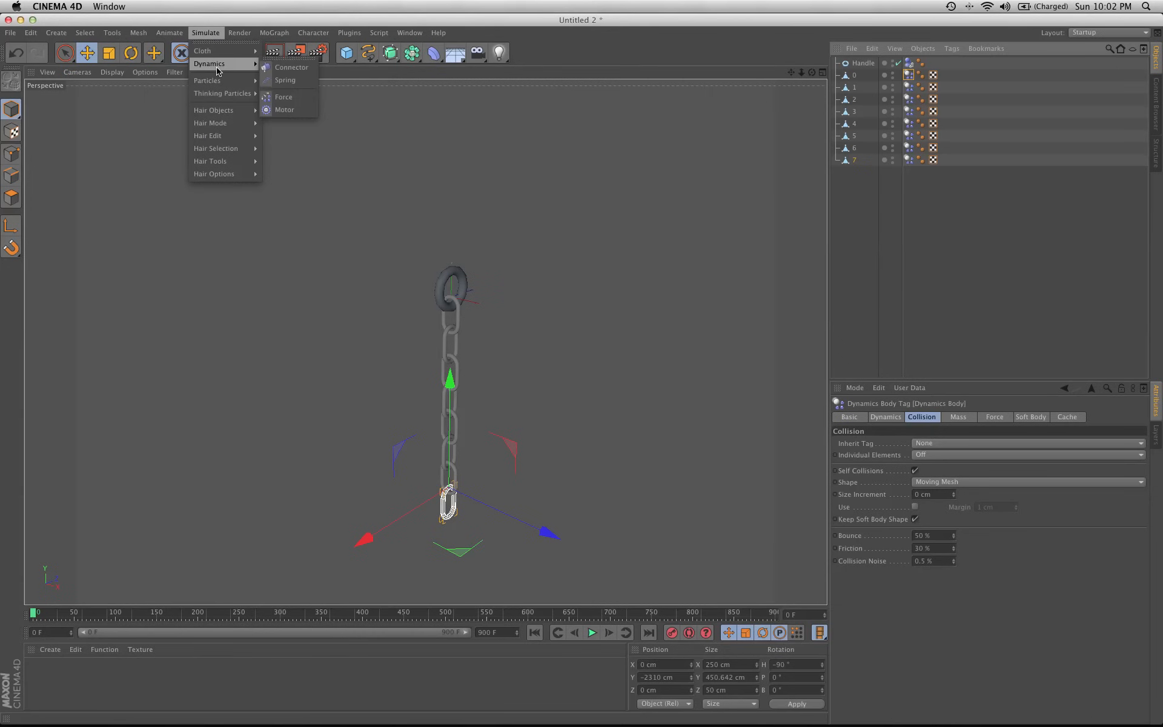
click(290, 68)
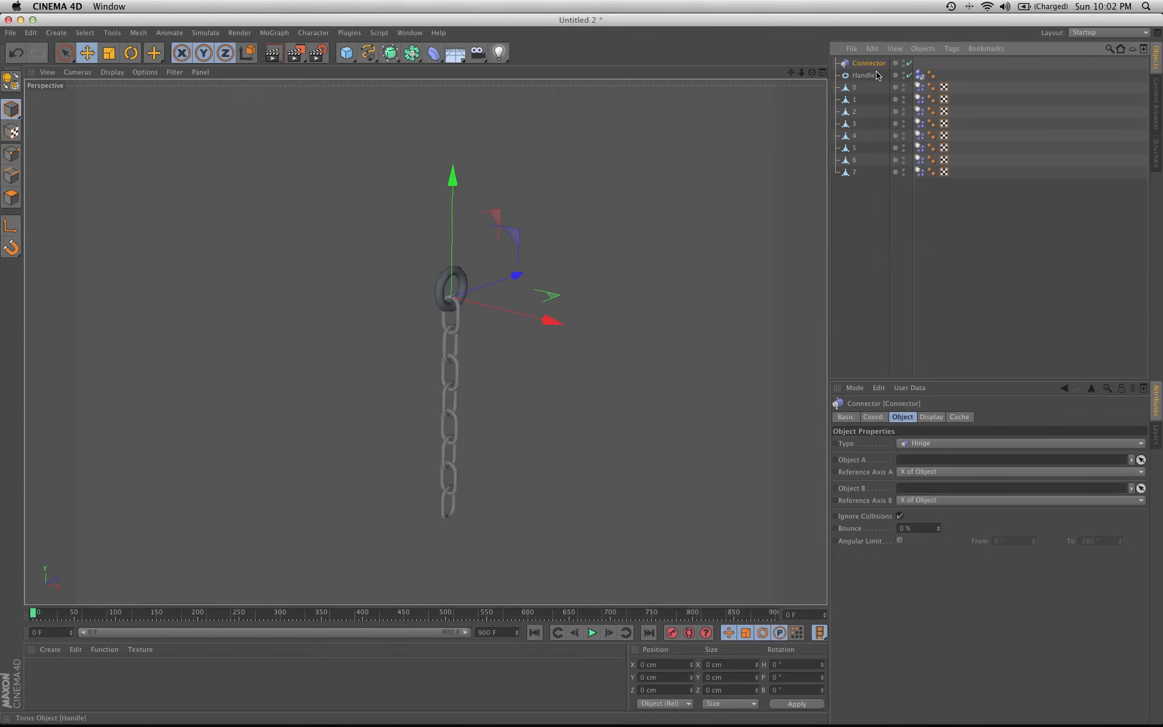
drag(865, 65, 867, 81)
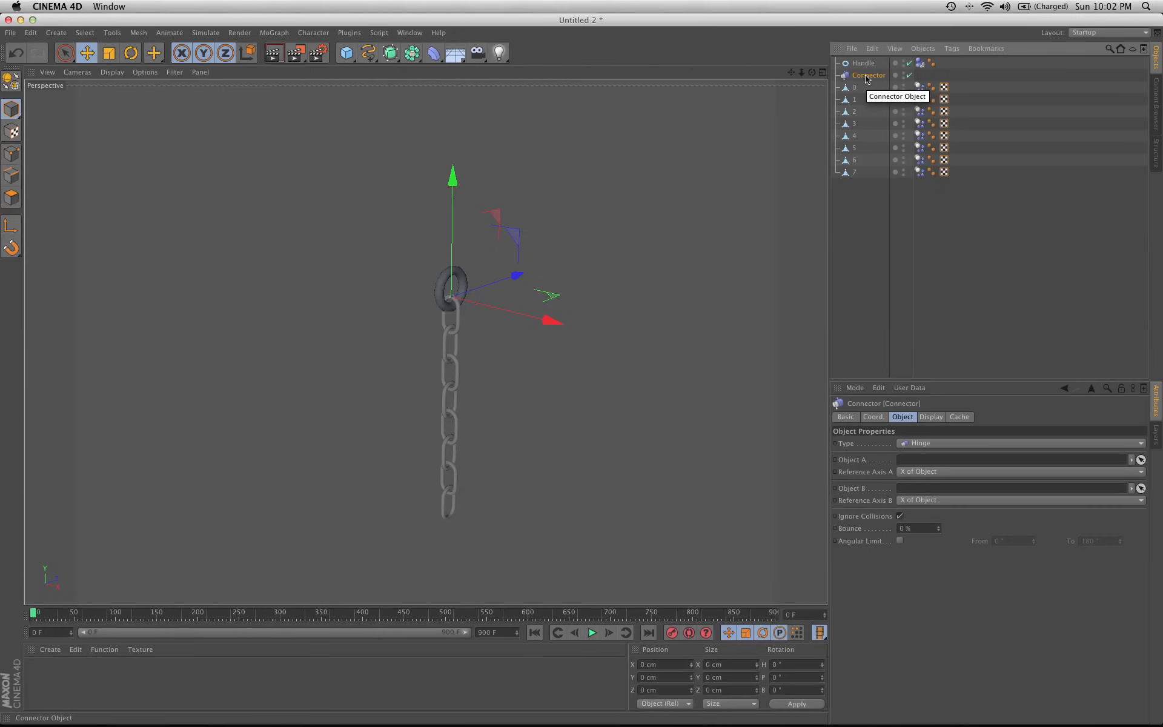
Rename the new Connector as "Handle to 0".
double_click(867, 75)
text(Hand)
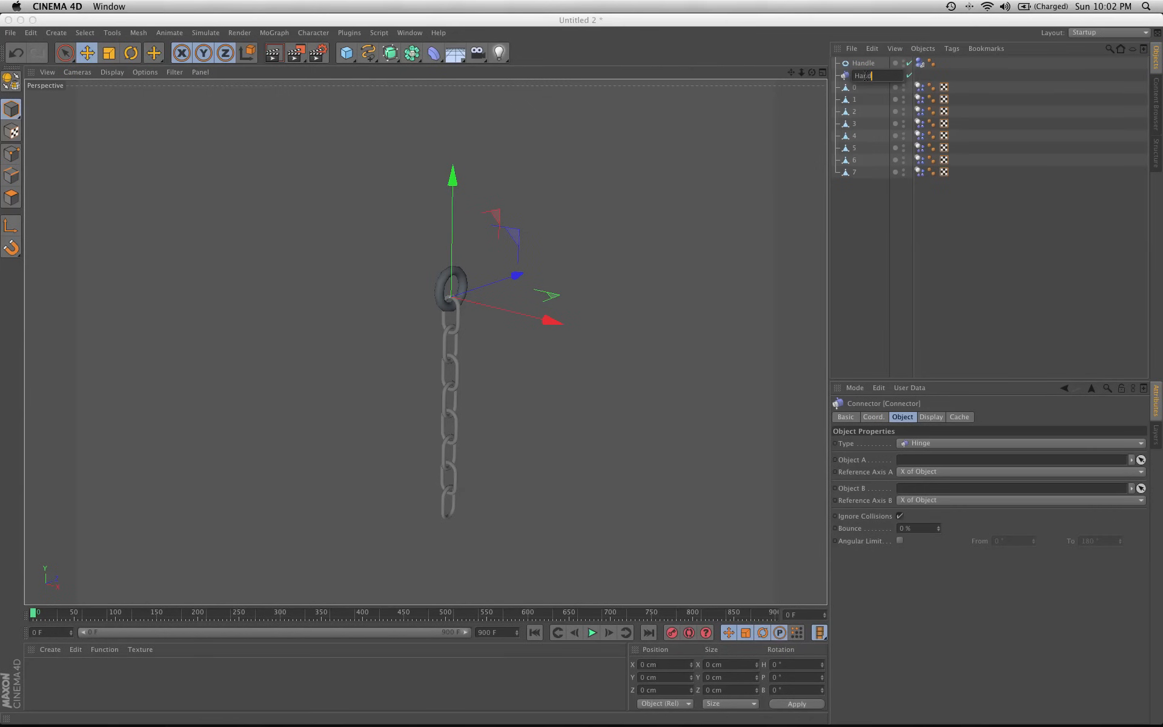
text(le to 0)
key(Return)
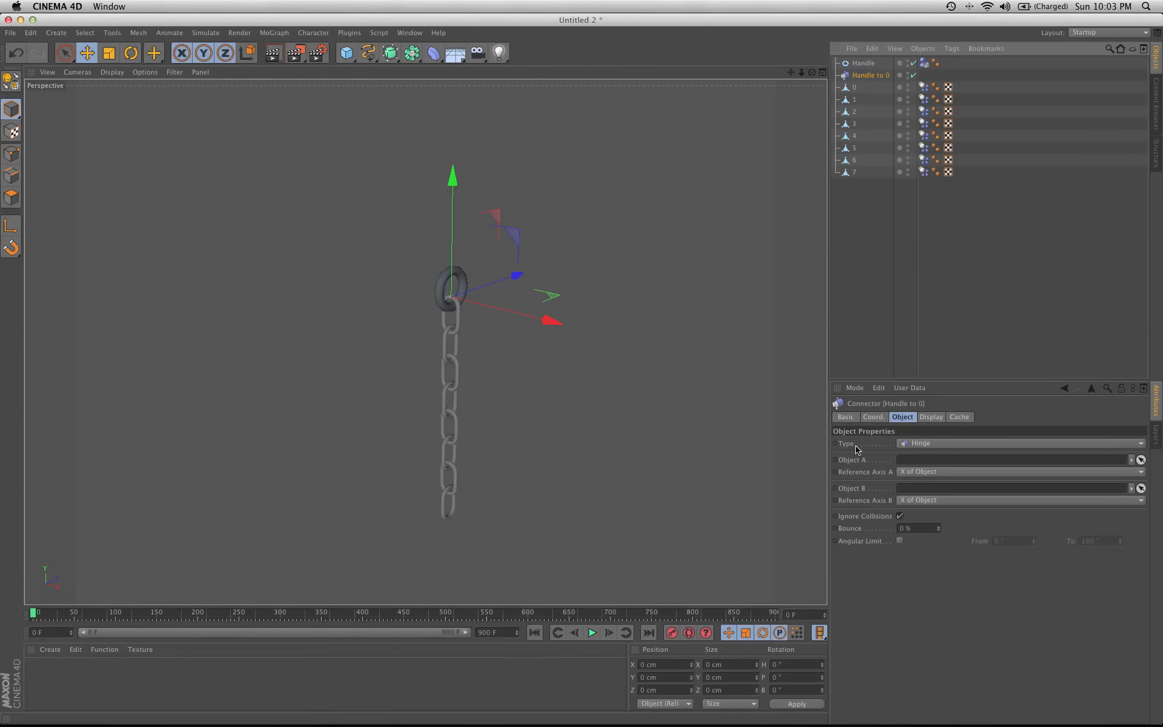
Make the connector a Ball and Socket type, with Handle as Object A and link 0 as Object B.
click(926, 446)
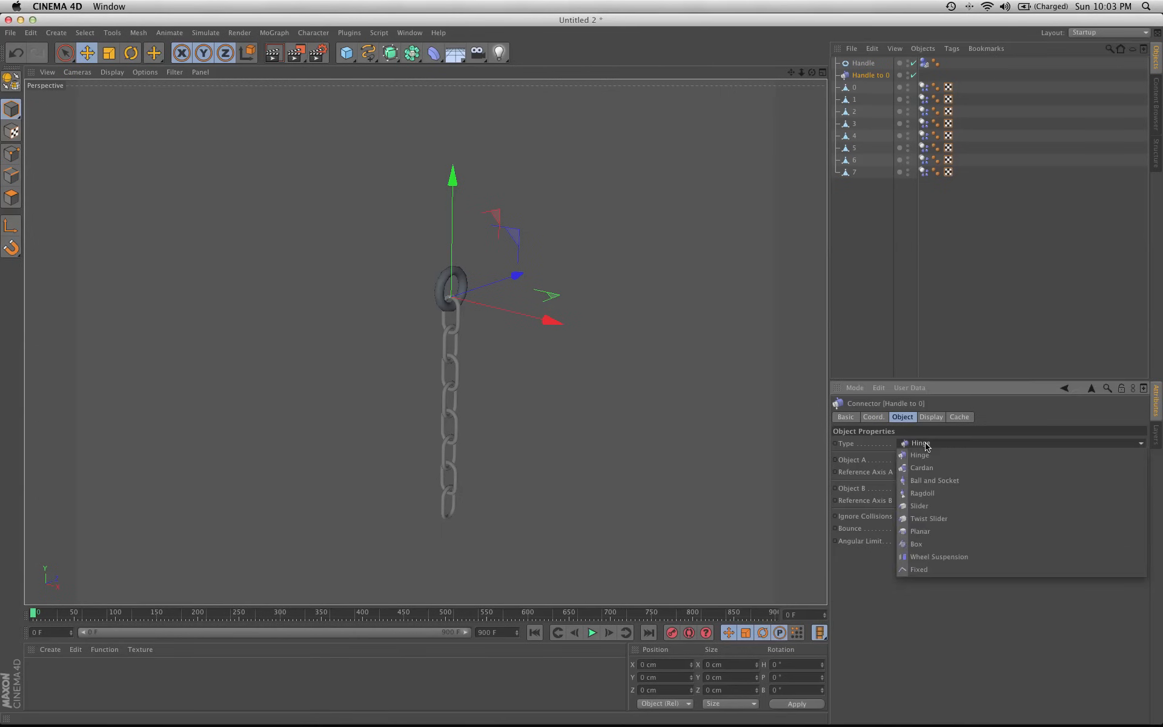
click(949, 482)
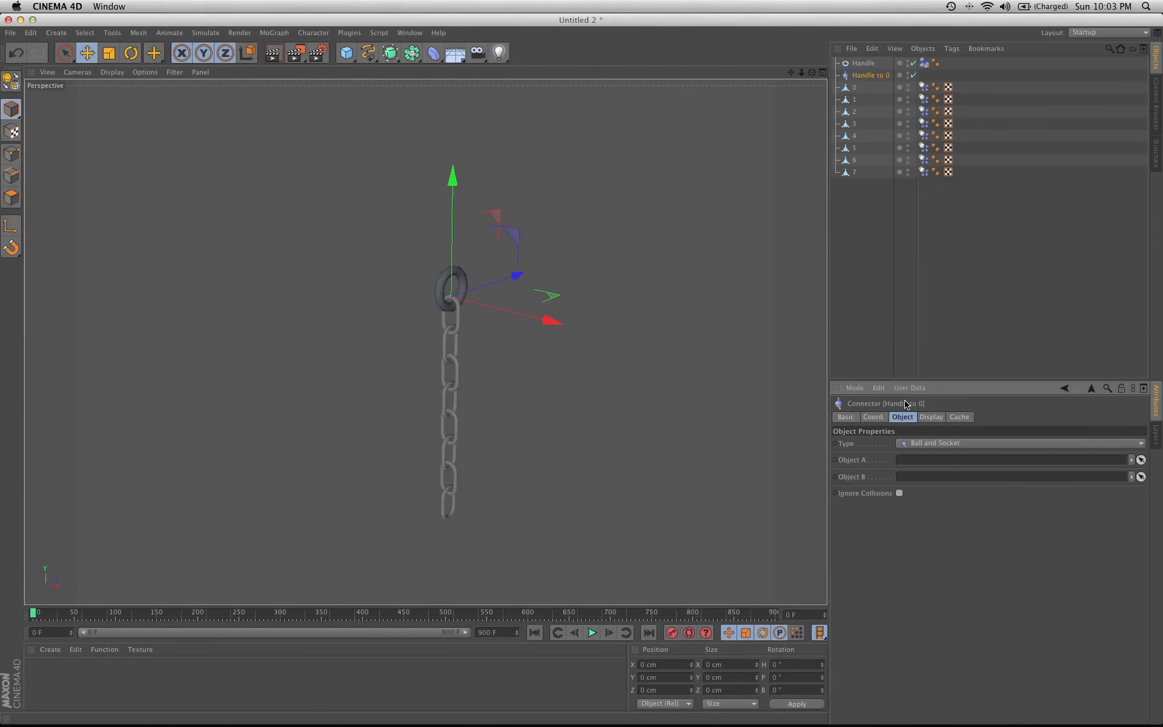
drag(861, 63, 933, 460)
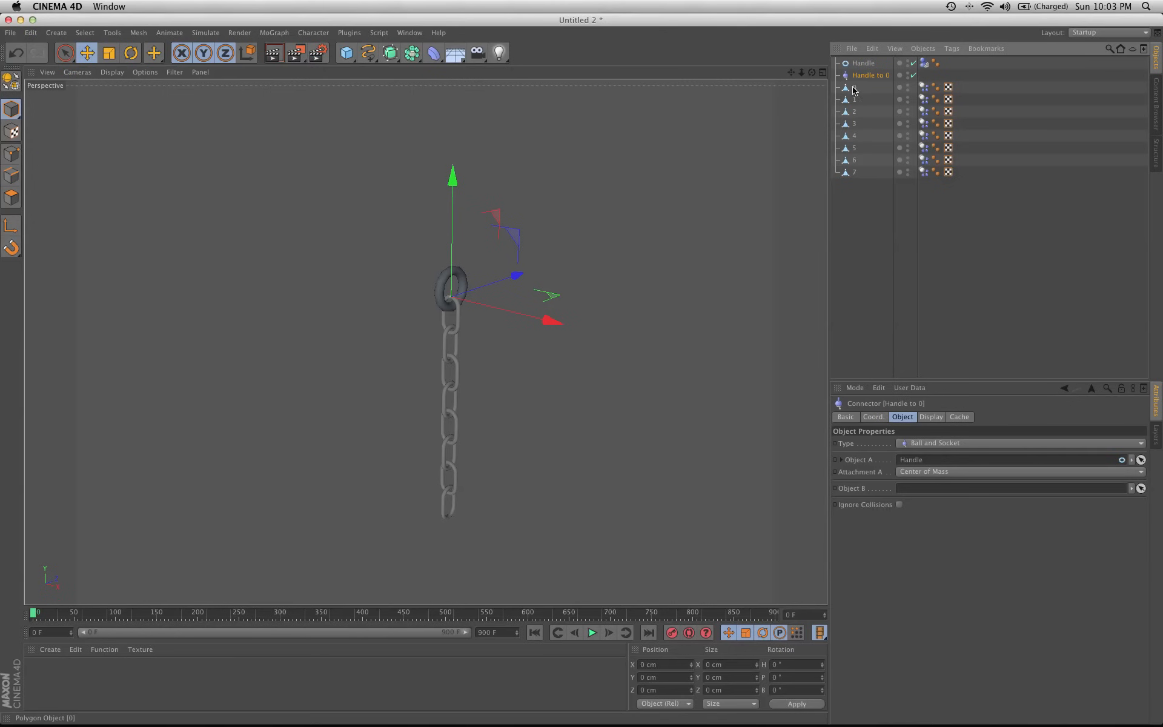
drag(856, 91, 918, 490)
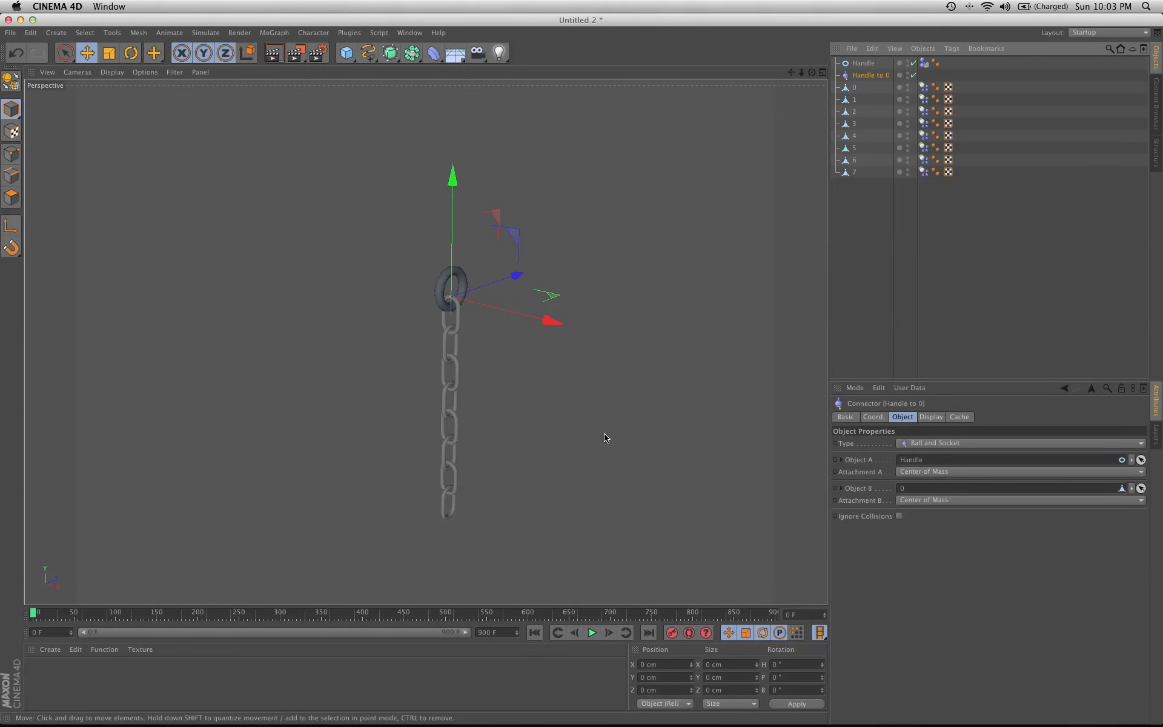
Move the Handle to 0 connector vertically to about Y -61.6 cm, where the first link hooks onto the handle.
alt+right_drag(412, 316, 628, 298)
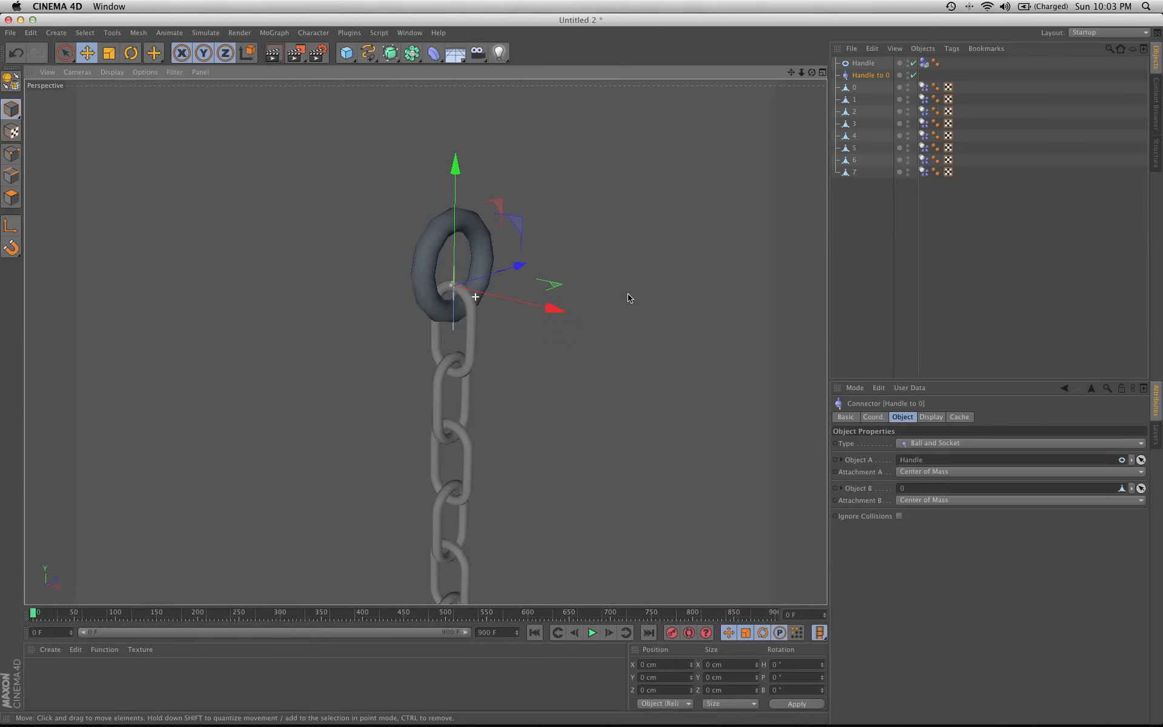
alt+middle_drag(532, 331, 577, 376)
alt+drag(581, 380, 551, 352)
alt+right_drag(598, 342, 682, 376)
alt+middle_drag(531, 404, 621, 410)
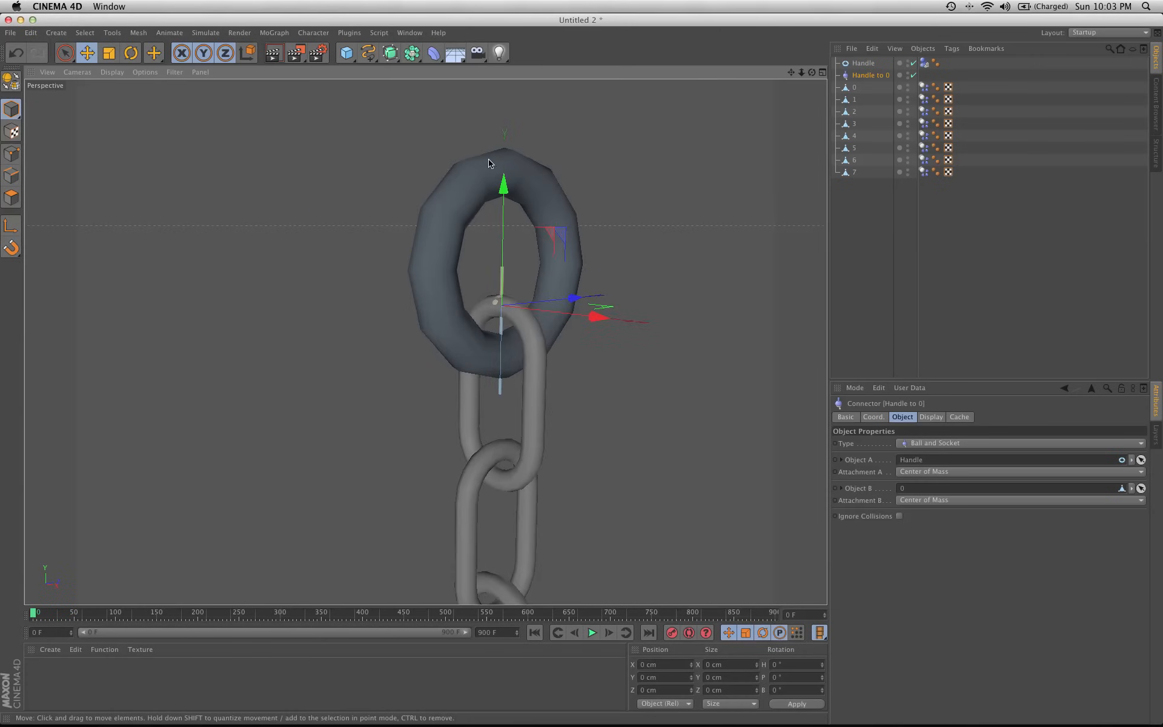
mouse_move(505, 190)
mouse_down()
mouse_move(505, 156)
mouse_move(506, 171)
mouse_up()
alt+right_drag(463, 242, 596, 279)
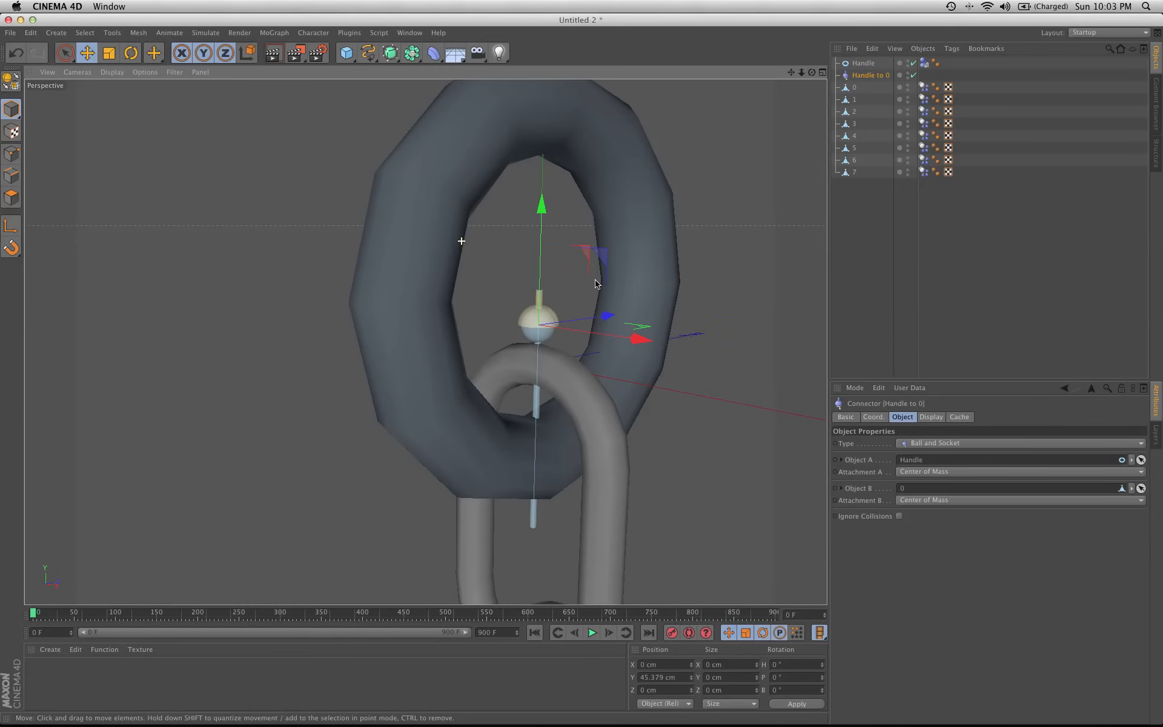
alt+drag(564, 365, 580, 392)
alt+middle_drag(572, 387, 567, 357)
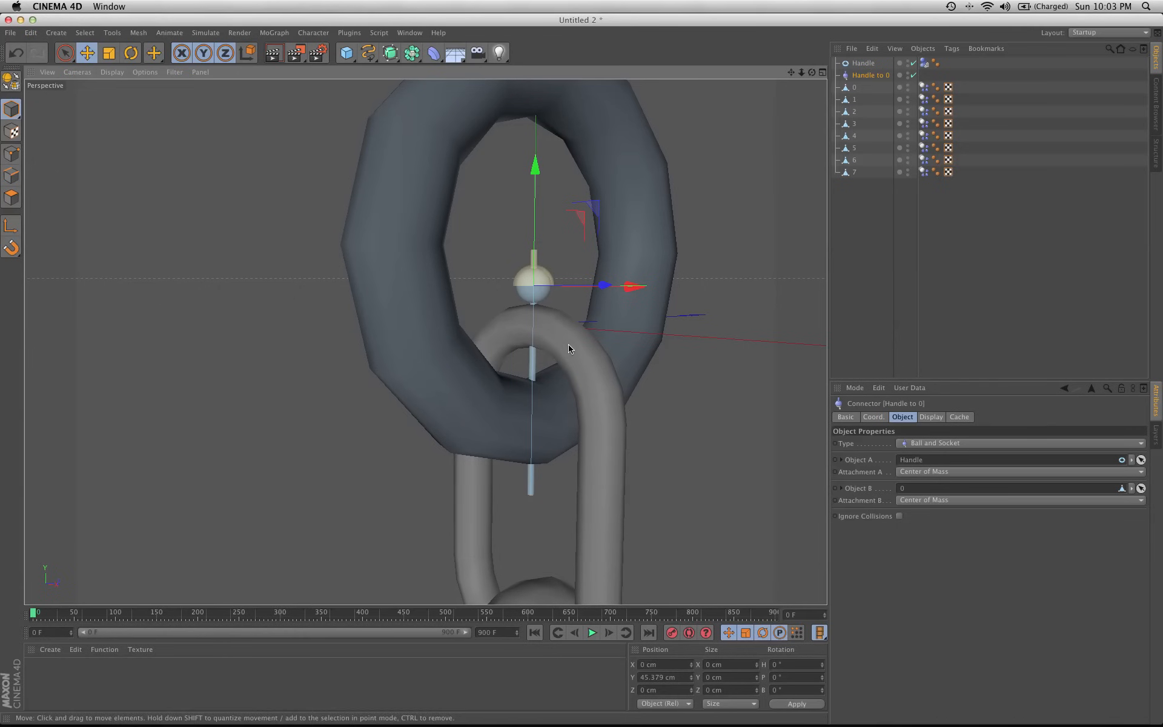
drag(536, 172, 539, 178)
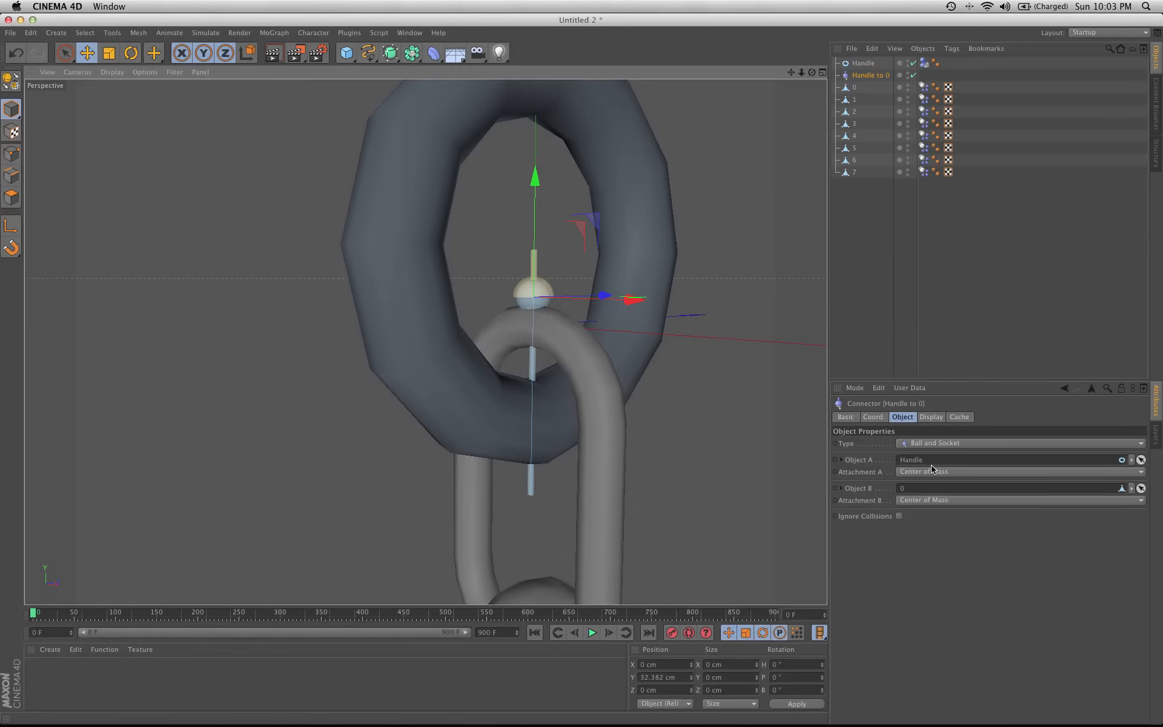
drag(552, 175, 545, 265)
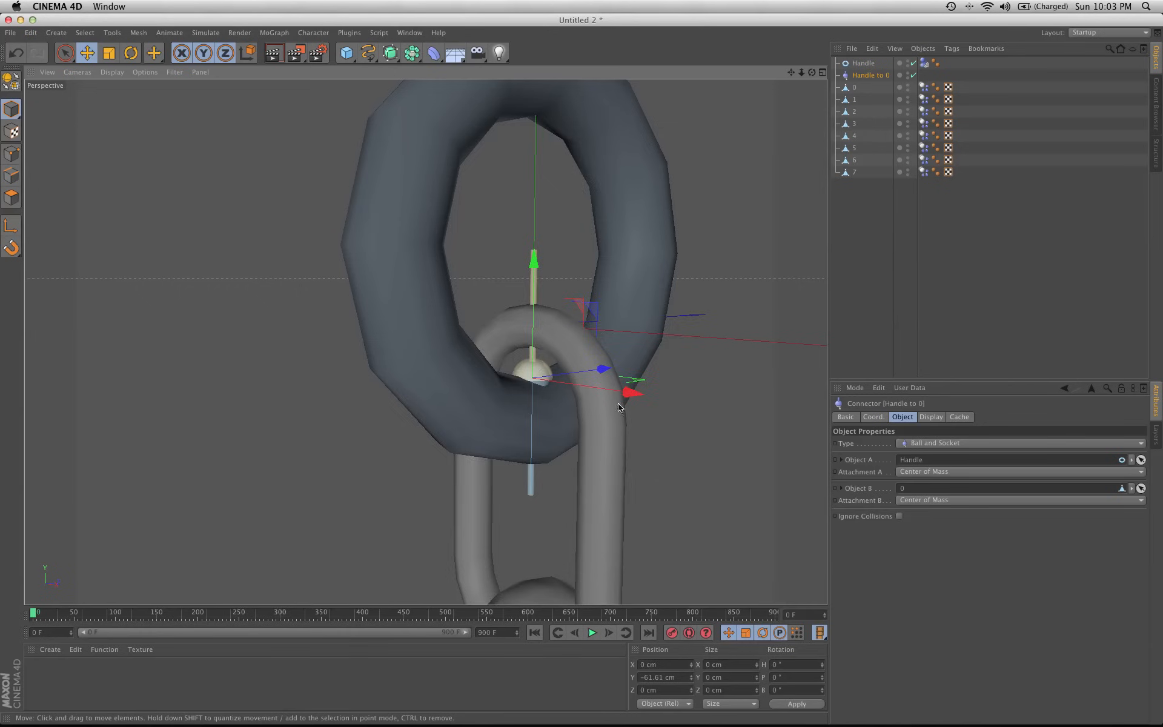
Duplicate the Handle to 0 connector seven times, placing one copy before each of links 1 to 7 in the object list.
alt+drag(639, 417, 731, 401)
alt+right_drag(729, 397, 403, 394)
alt+middle_drag(631, 463, 426, 340)
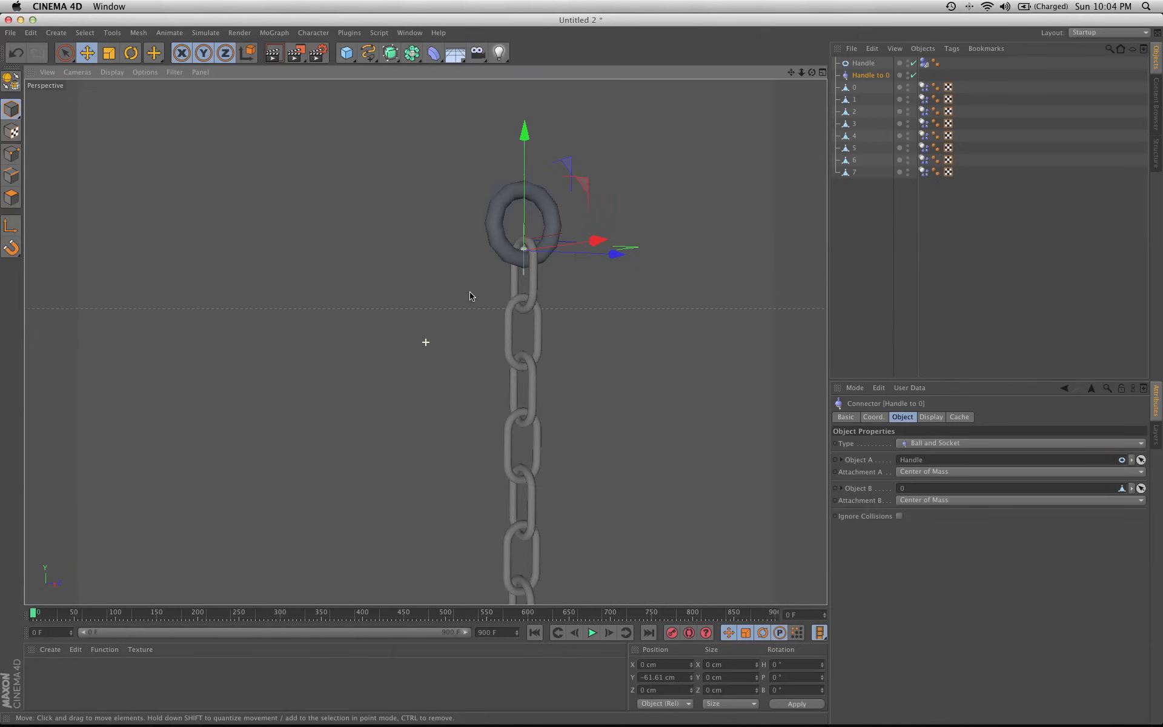
alt+drag(516, 346, 485, 375)
alt+middle_drag(534, 382, 513, 323)
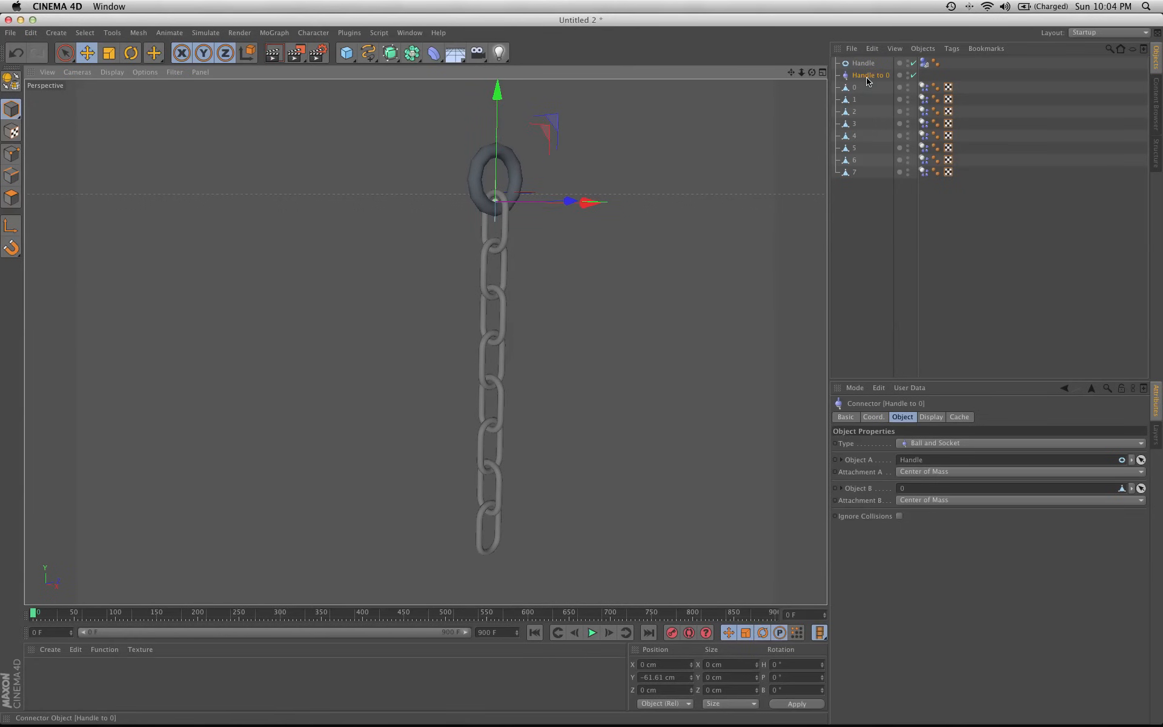
ctrl+drag(865, 78, 865, 220)
ctrl+drag(865, 220, 866, 243)
Rename the connector copy between links 0 and 1 as "0 to 1".
click(873, 99)
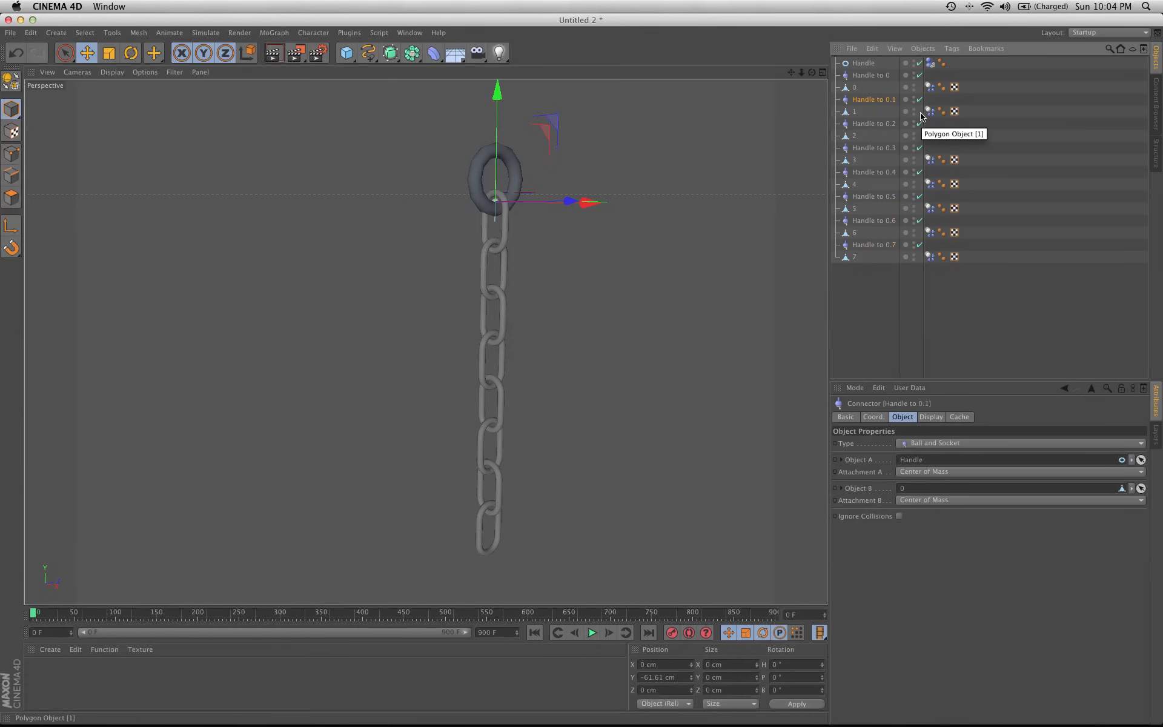
key(Return)
text(0)
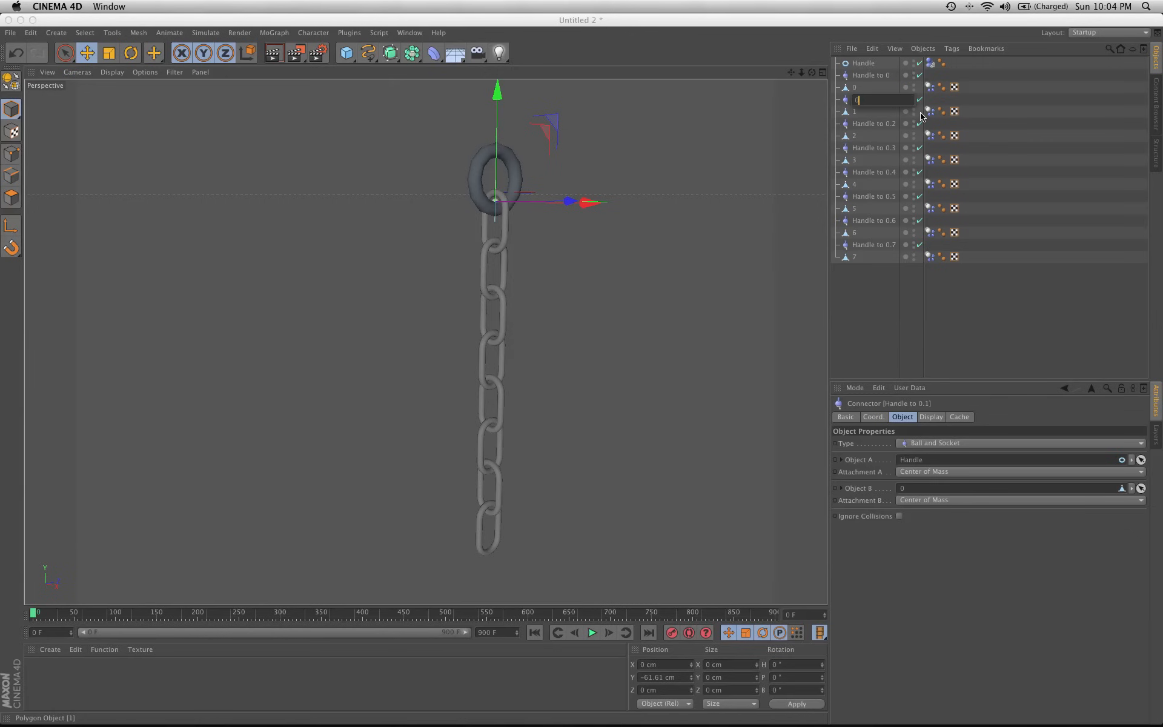
text( to 1)
key(Return)
Rename the connector copy between links 1 and 2 as "1 to 2".
click(871, 125)
key(Return)
text(1)
key(Return)
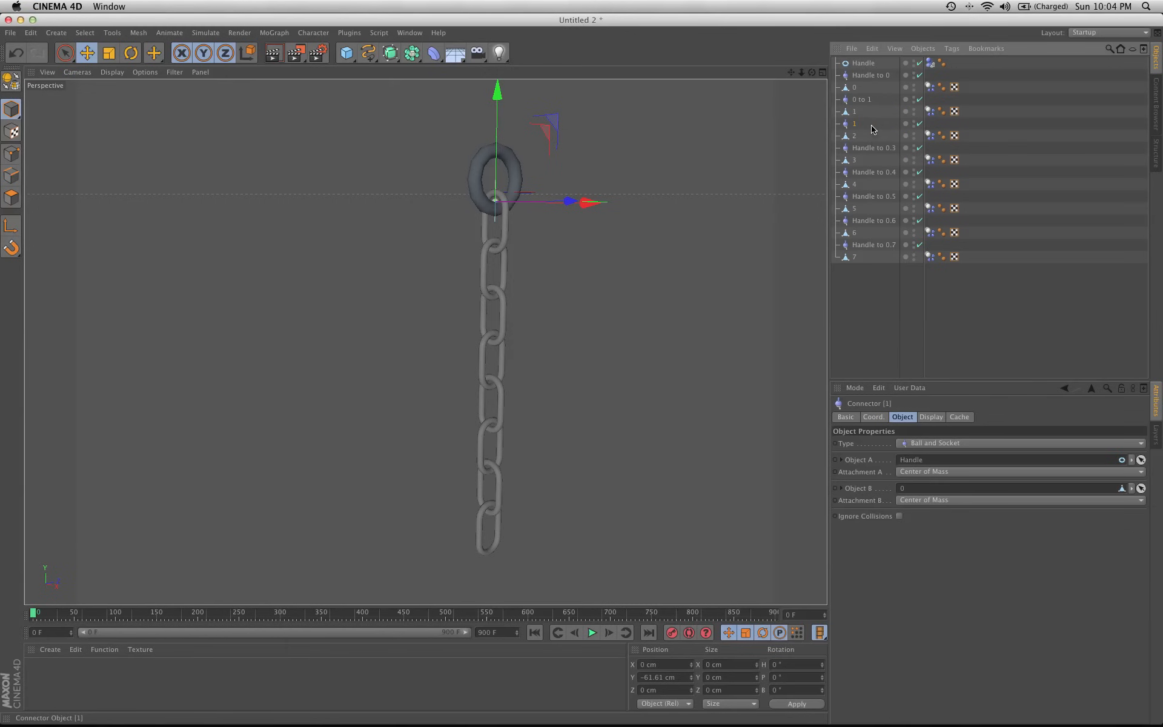
double_click(872, 125)
text(1 to )
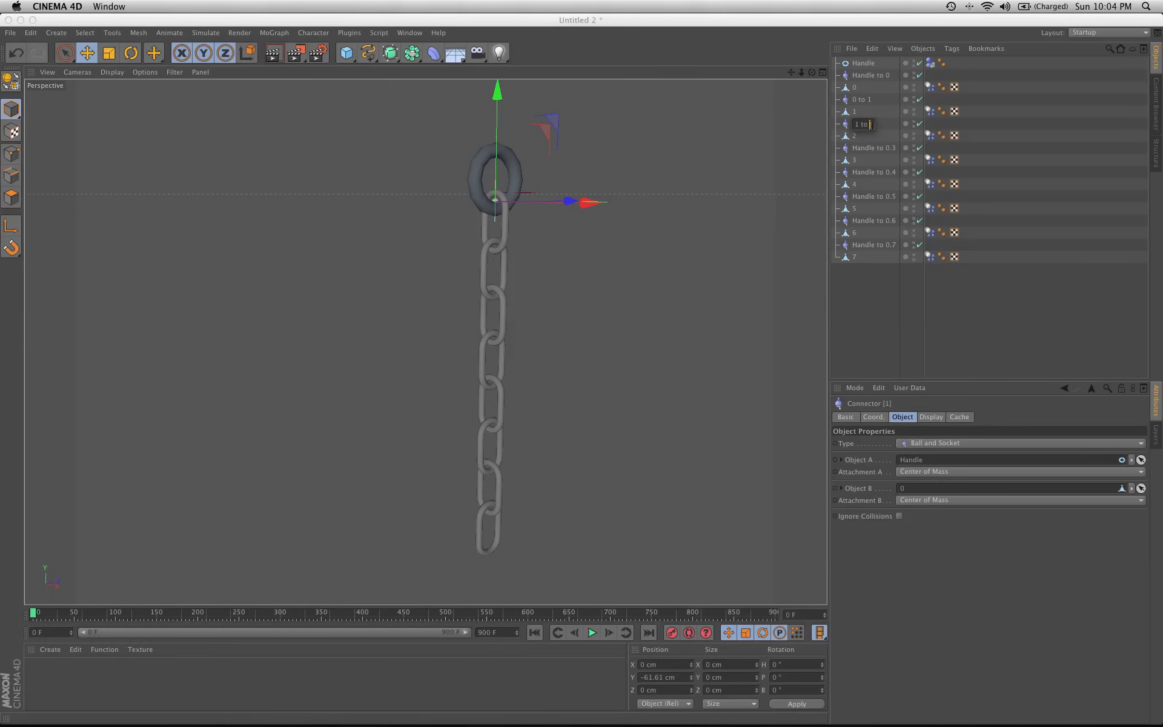
text(2)
key(Return)
Rename the next two connector copies down the list as "2 to 3" and "3 to 4".
double_click(867, 149)
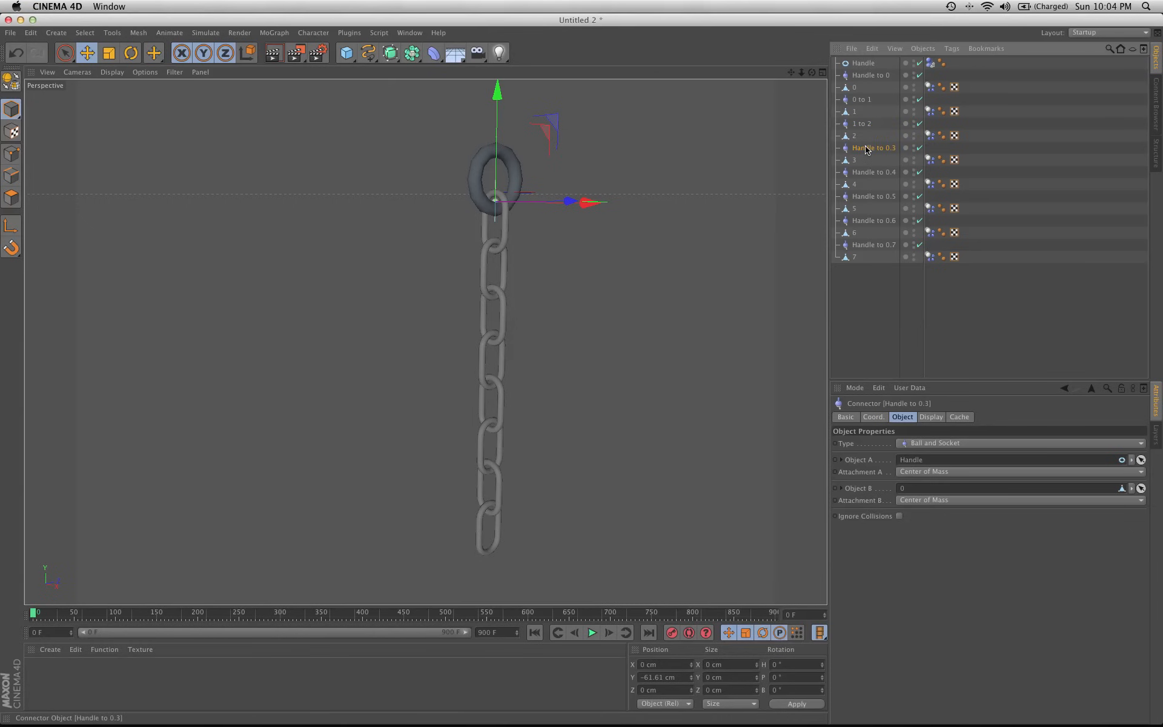
text(2 to 3)
key(Return)
double_click(871, 173)
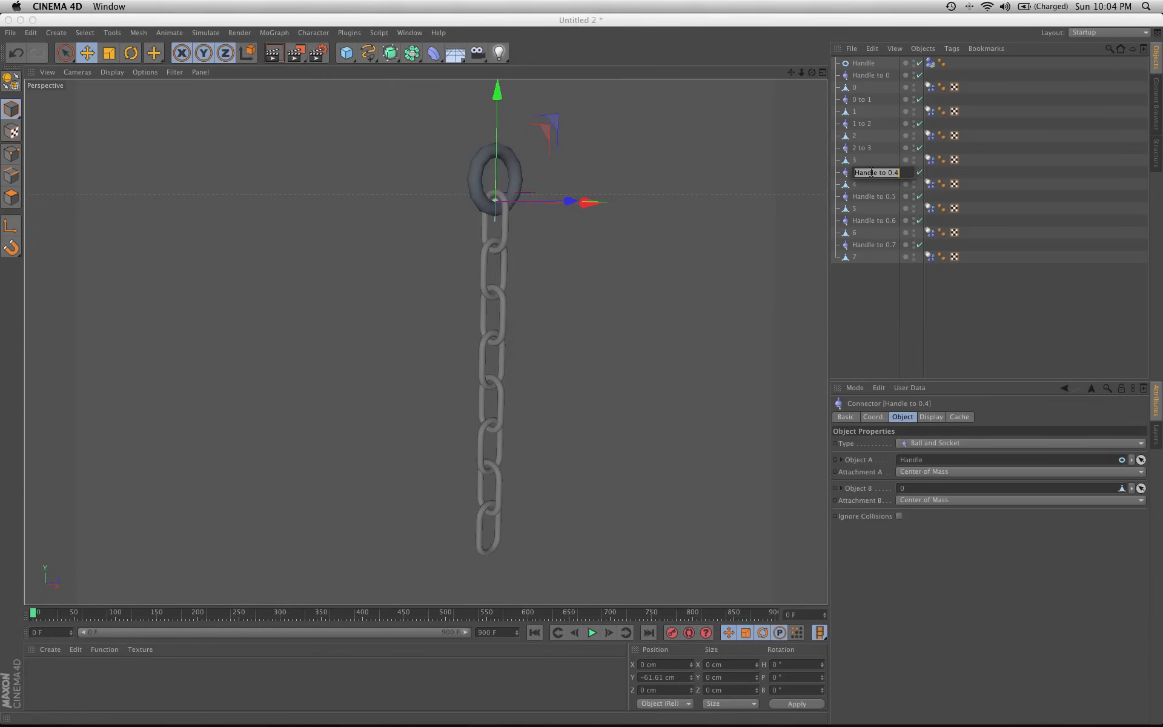
text(3 to 4)
key(Return)
Rename the connector copies before links 5 and 6 as "4 to 5" and "5 to 6".
click(871, 197)
double_click(871, 198)
text(4 to 5)
key(Return)
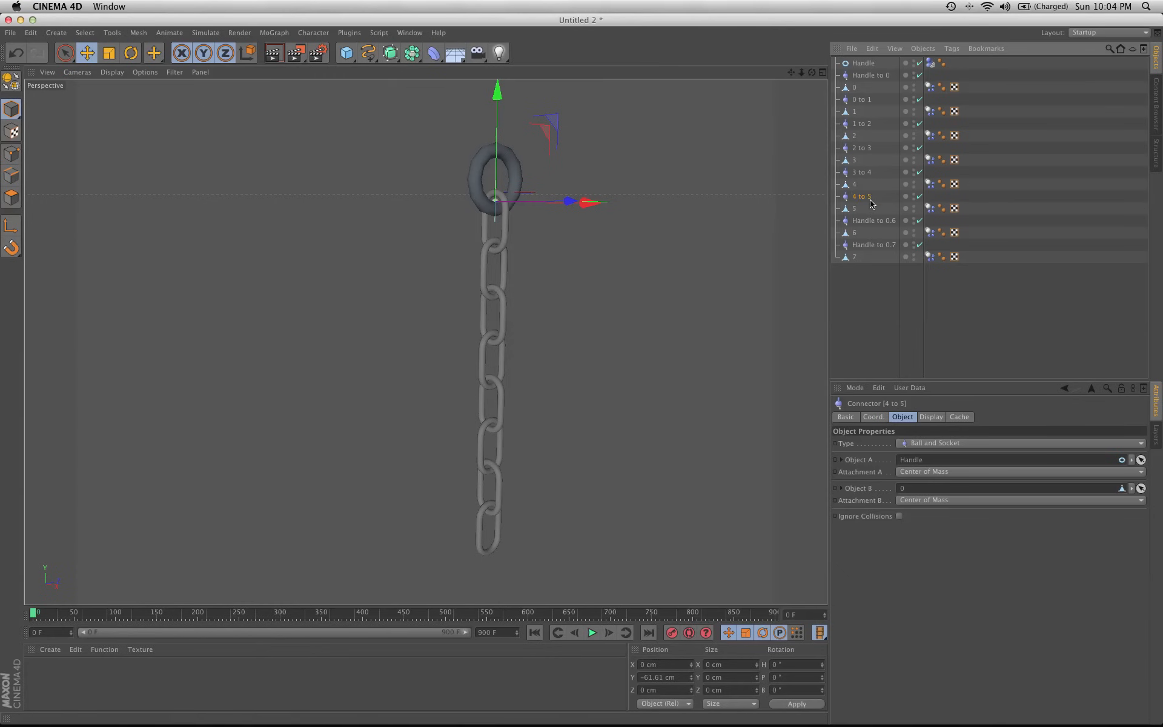
click(890, 222)
double_click(889, 221)
text(5 to 6)
key(Return)
Rename the last connector copy, before link 7, as "6 to 7".
click(883, 248)
double_click(884, 248)
text(6 to)
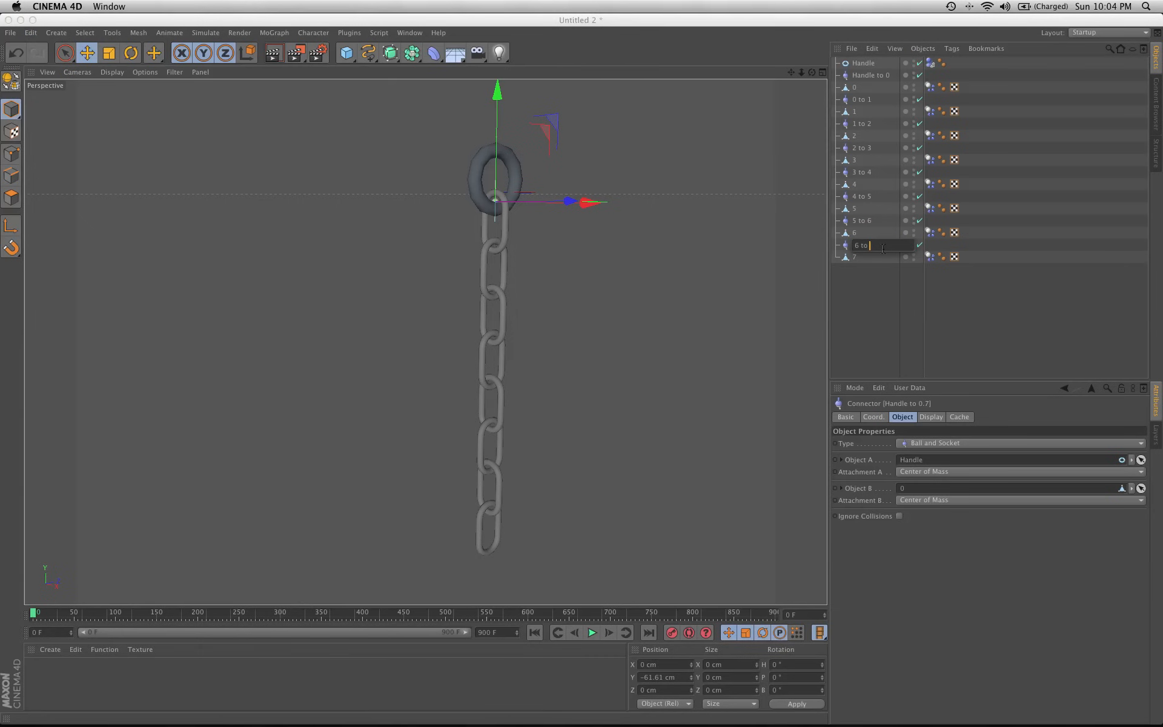
text( 7)
key(Return)
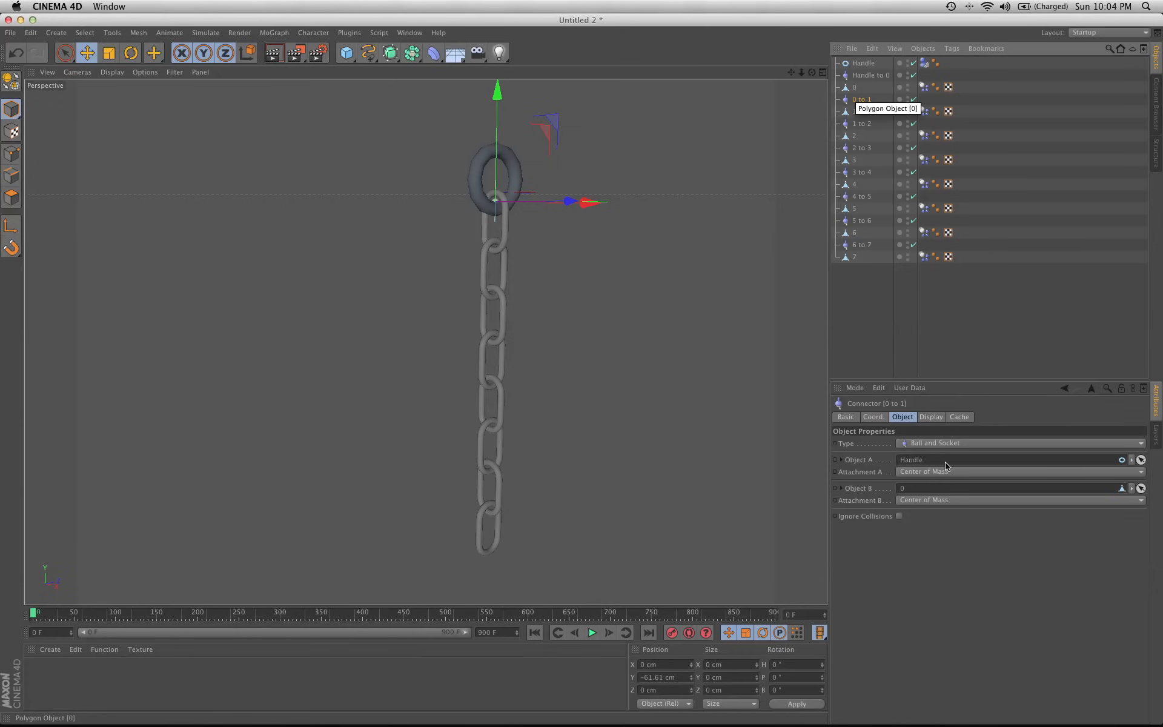
Assign links 0 and 1 as Object A and Object B of connector "0 to 1", and links 1 and 2 for "1 to 2".
drag(854, 91, 944, 460)
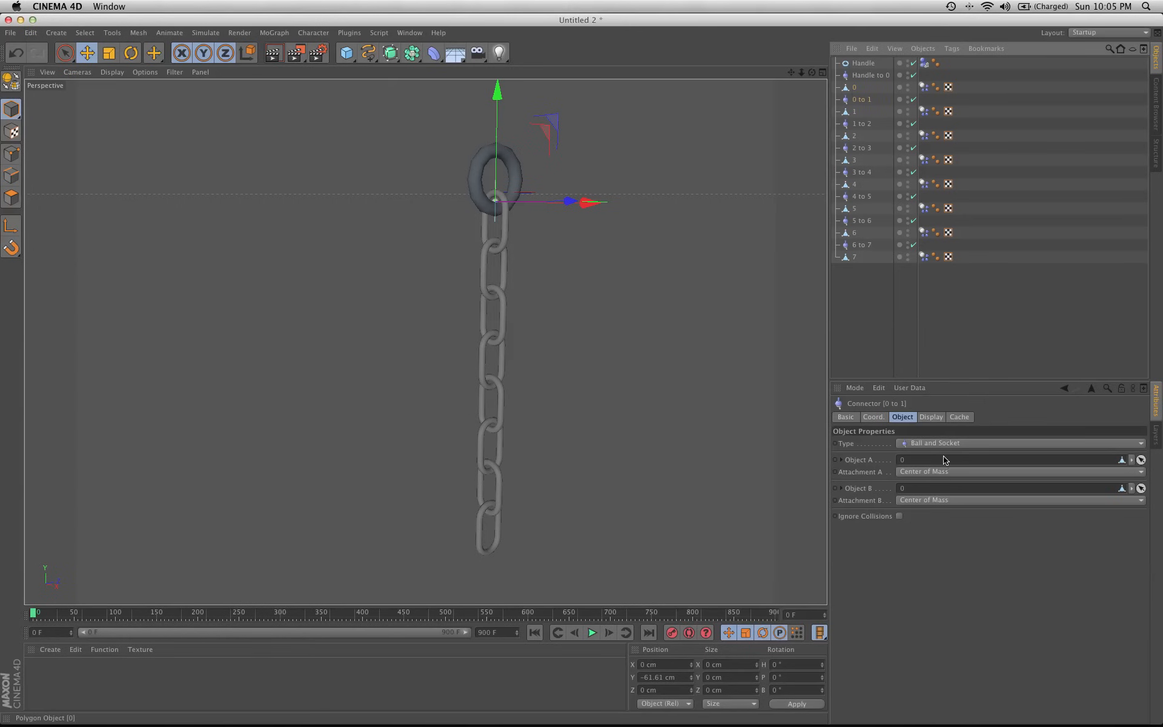
drag(855, 114, 941, 490)
click(861, 123)
drag(850, 112, 928, 462)
drag(854, 135, 953, 491)
Assign links 2 and 3 as Object A and Object B of connector "2 to 3", and links 3 and 4 for "3 to 4".
click(862, 148)
drag(854, 135, 924, 459)
drag(854, 162, 930, 492)
click(864, 172)
drag(855, 160, 924, 463)
drag(854, 185, 941, 488)
Assign links 4 and 5 as Object A and Object B of connector "4 to 5", and links 5 and 6 for "5 to 6".
click(861, 197)
drag(856, 185, 931, 460)
drag(856, 210, 919, 489)
click(861, 221)
drag(854, 209, 931, 461)
drag(855, 233, 926, 488)
Assign link 6 as Object A and link 7 as Object B of connector "6 to 7".
click(861, 245)
drag(856, 234, 929, 455)
mouse_move(855, 259)
mouse_down()
mouse_move(929, 530)
mouse_move(914, 493)
mouse_up()
Lower connectors "0 to 1" and "1 to 2" along Y to the joints between their links, "0 to 1" at about -373 cm.
alt+middle_drag(558, 374, 544, 375)
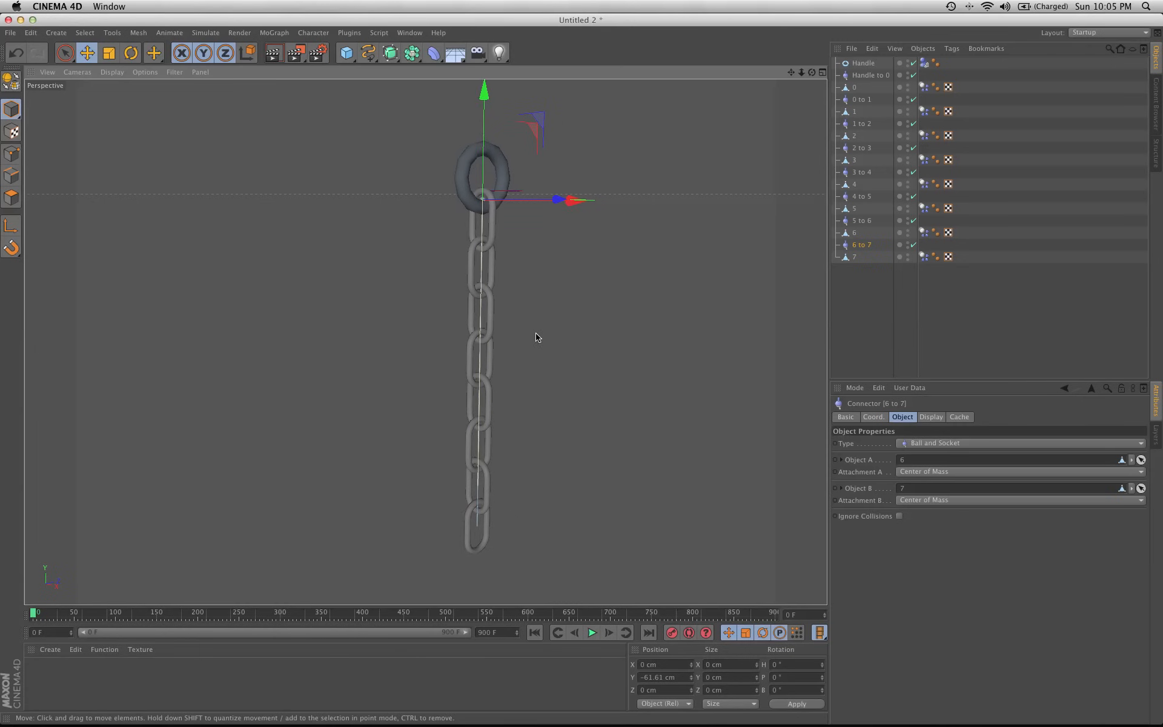
click(867, 75)
click(861, 99)
drag(483, 103, 490, 151)
click(835, 124)
drag(484, 106, 488, 189)
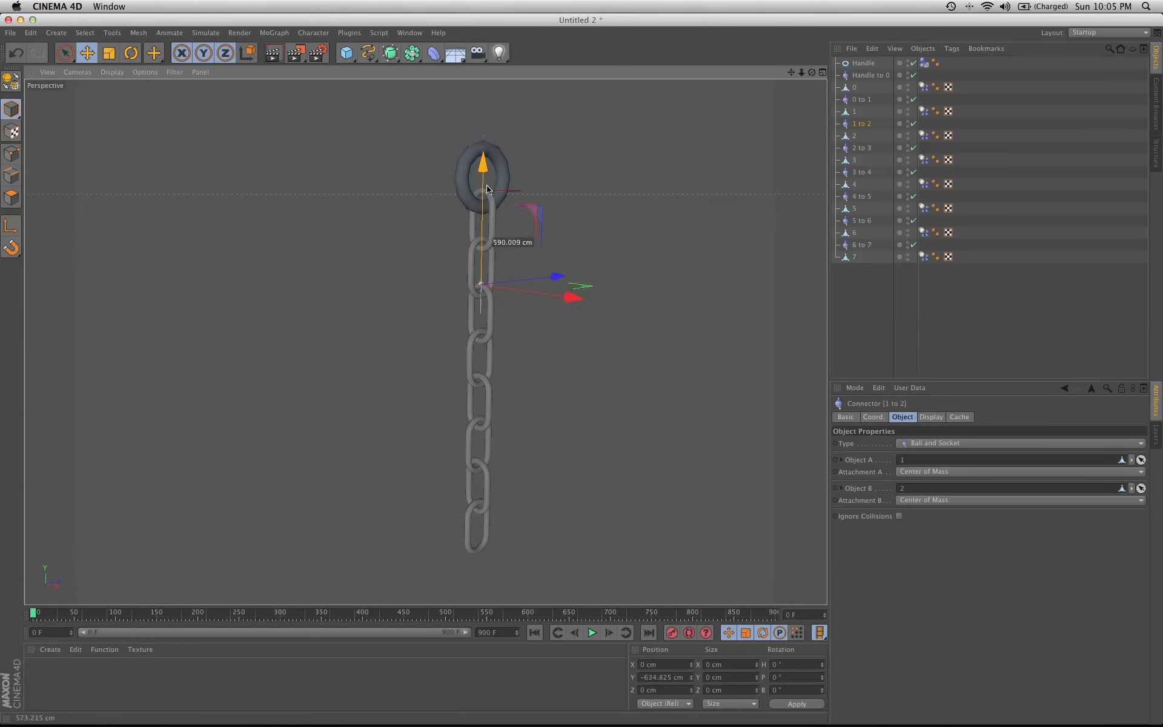
Lower connector "2 to 3" along Y to its joint at about -1014 cm, and "3 to 4" to the joint between links 3 and 4.
click(861, 148)
drag(489, 104, 509, 272)
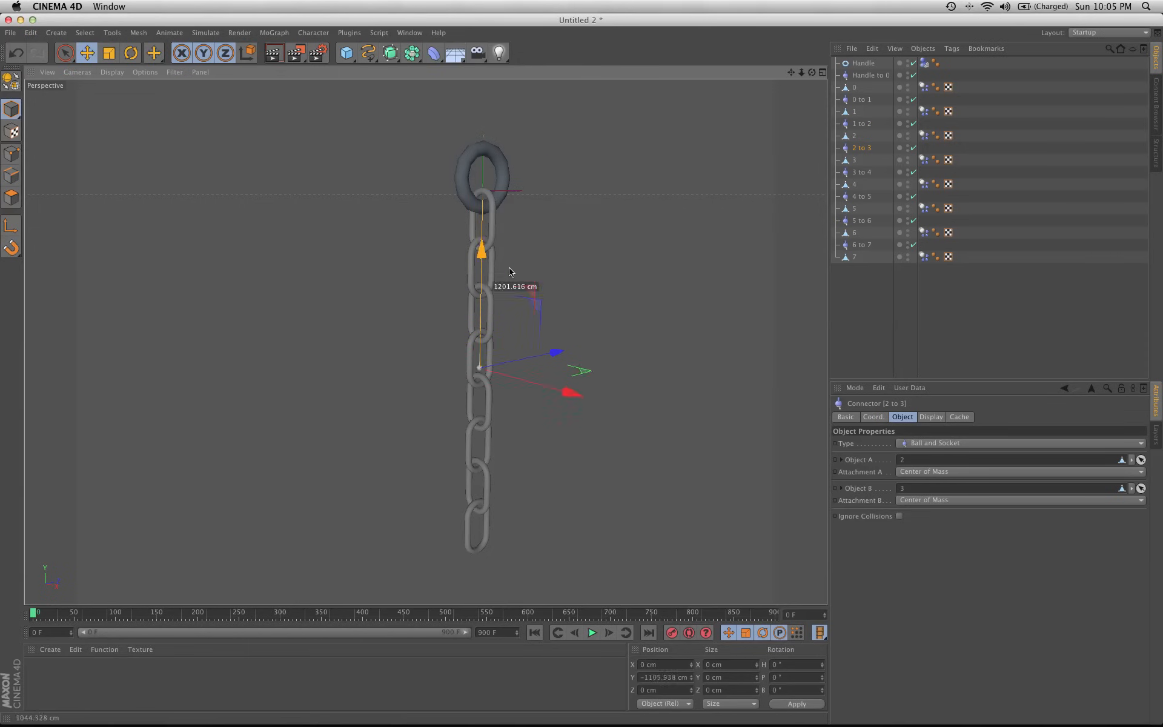
click(863, 173)
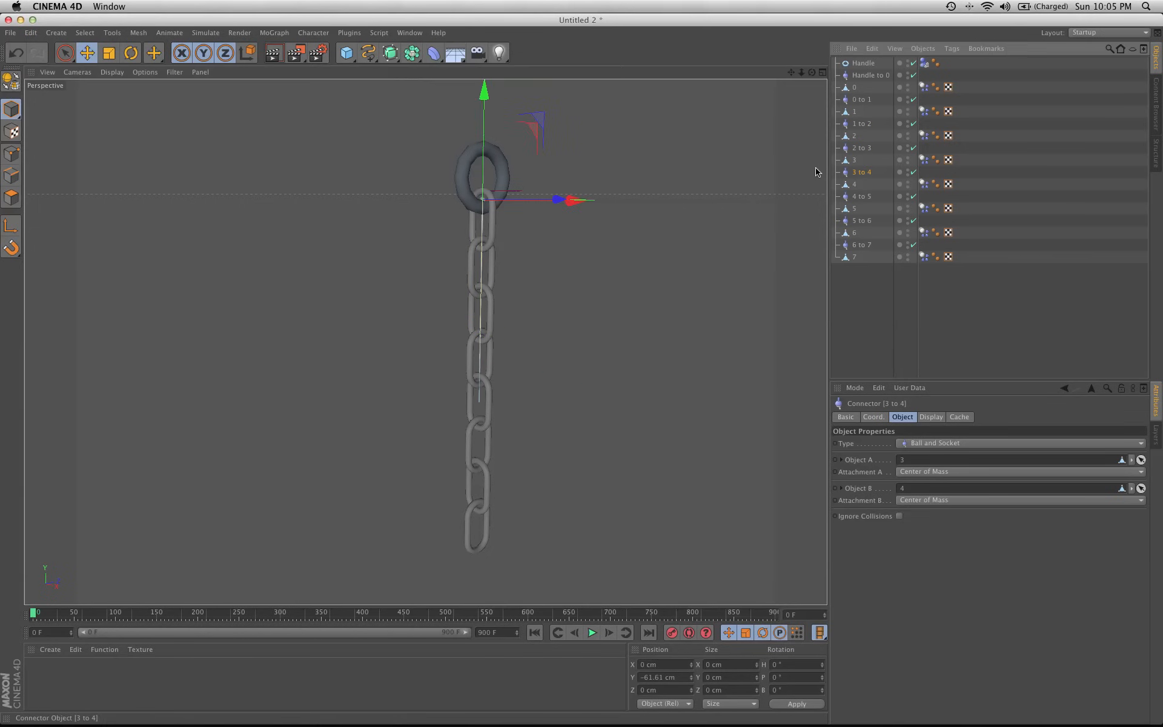
drag(492, 104, 497, 238)
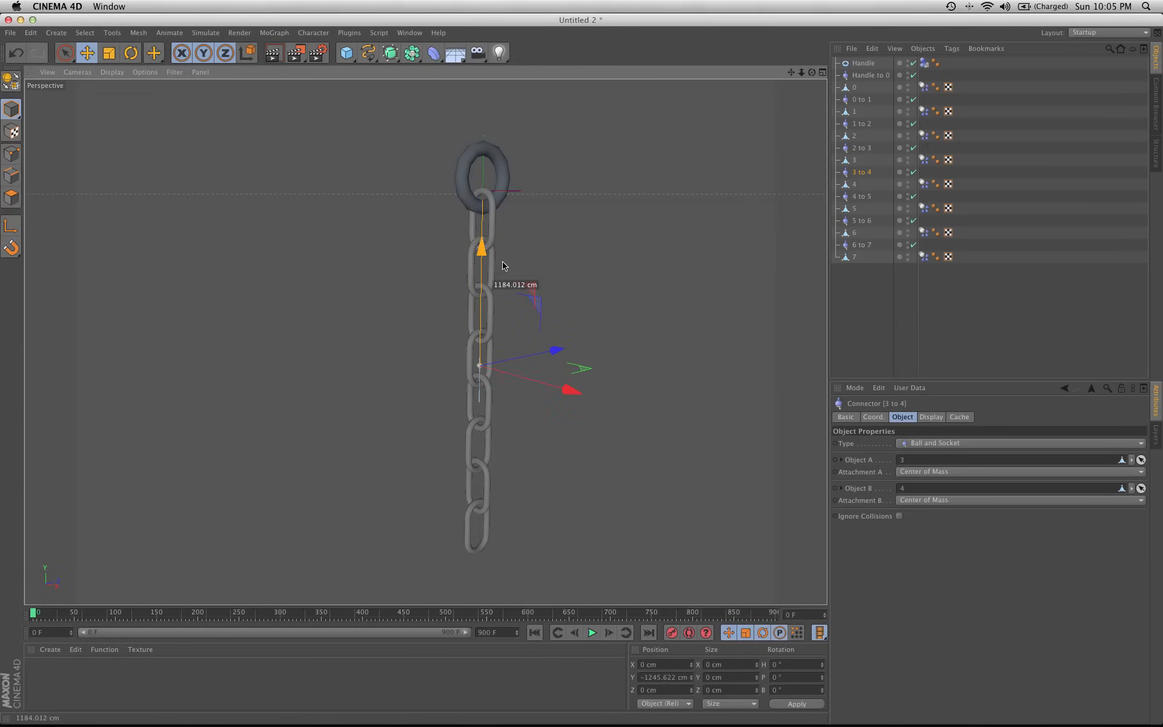
Lower connectors "4 to 5", "5 to 6" and "6 to 7" along Y to their joints at about -1686, -1995 and -2369 cm.
click(862, 198)
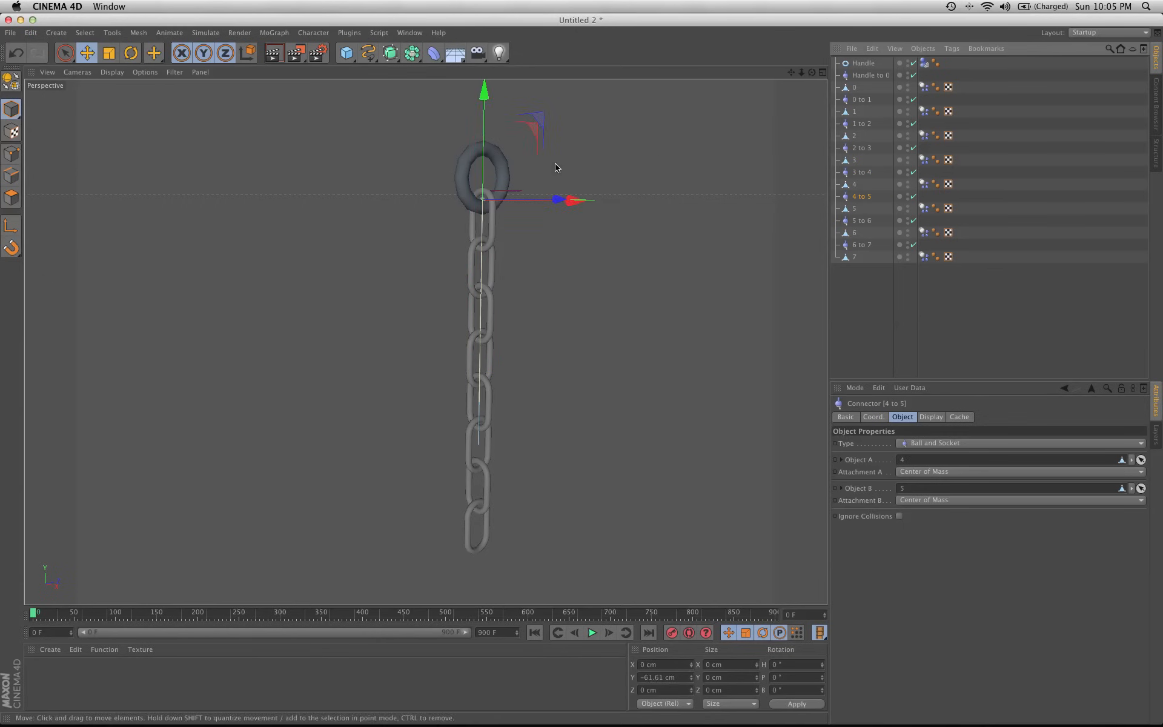
drag(484, 105, 509, 334)
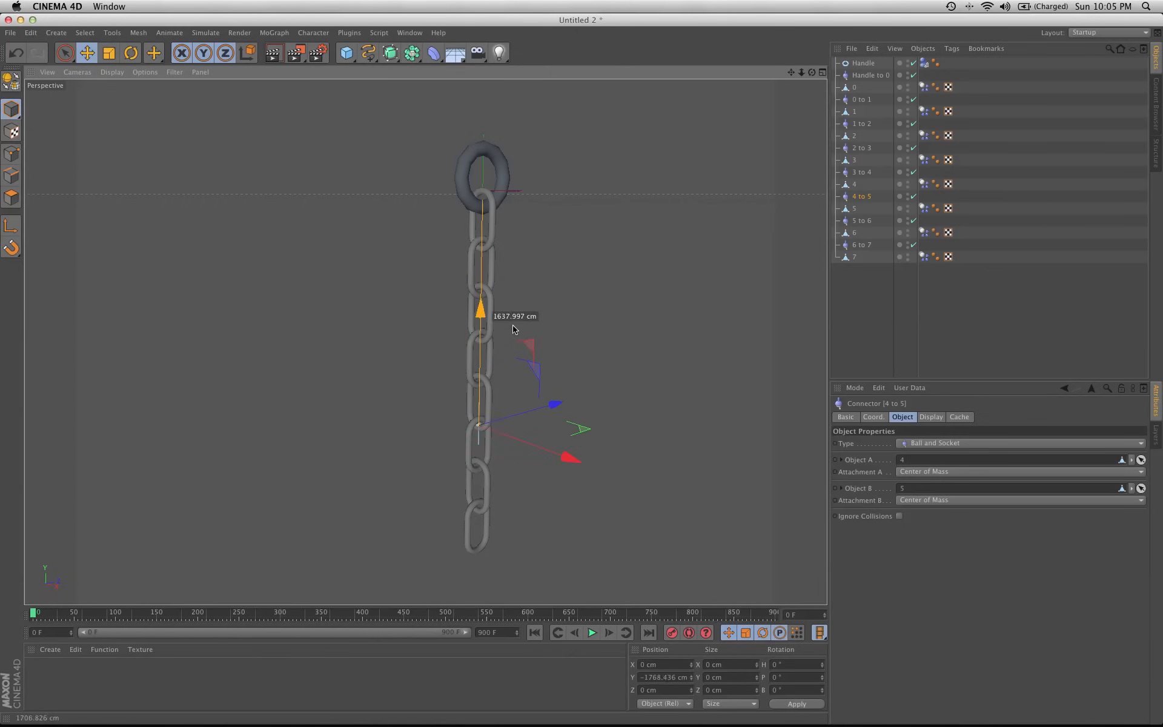
click(863, 222)
drag(483, 91, 501, 372)
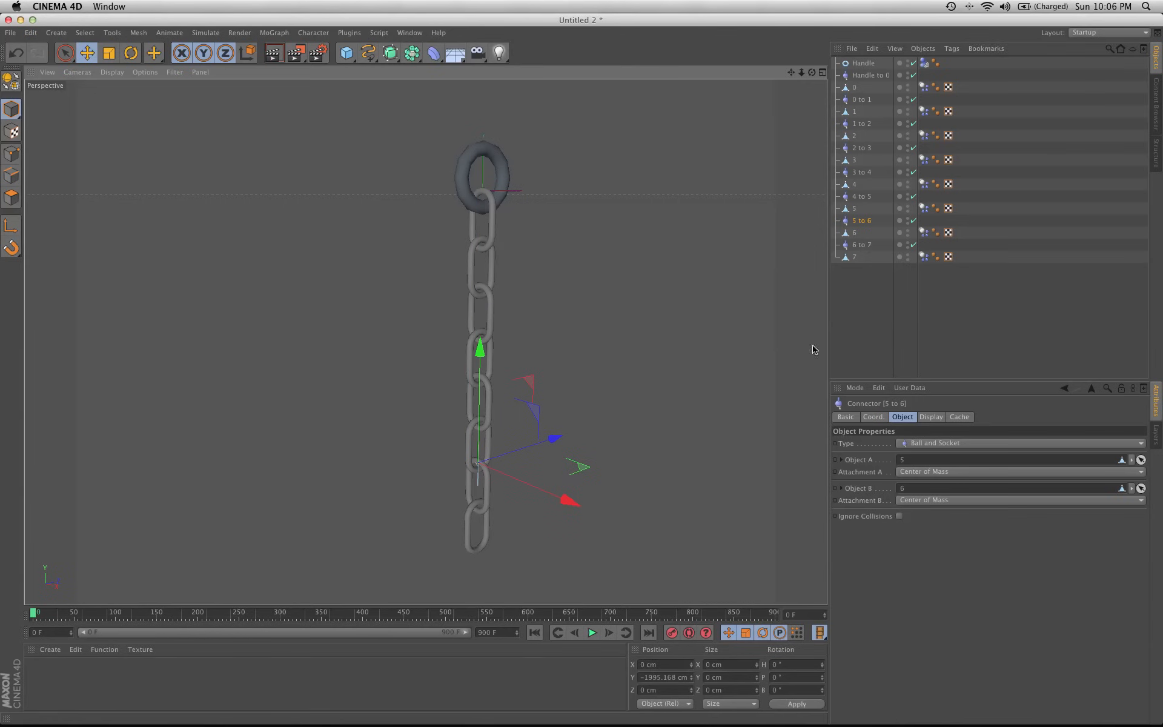
click(862, 246)
drag(483, 86, 562, 405)
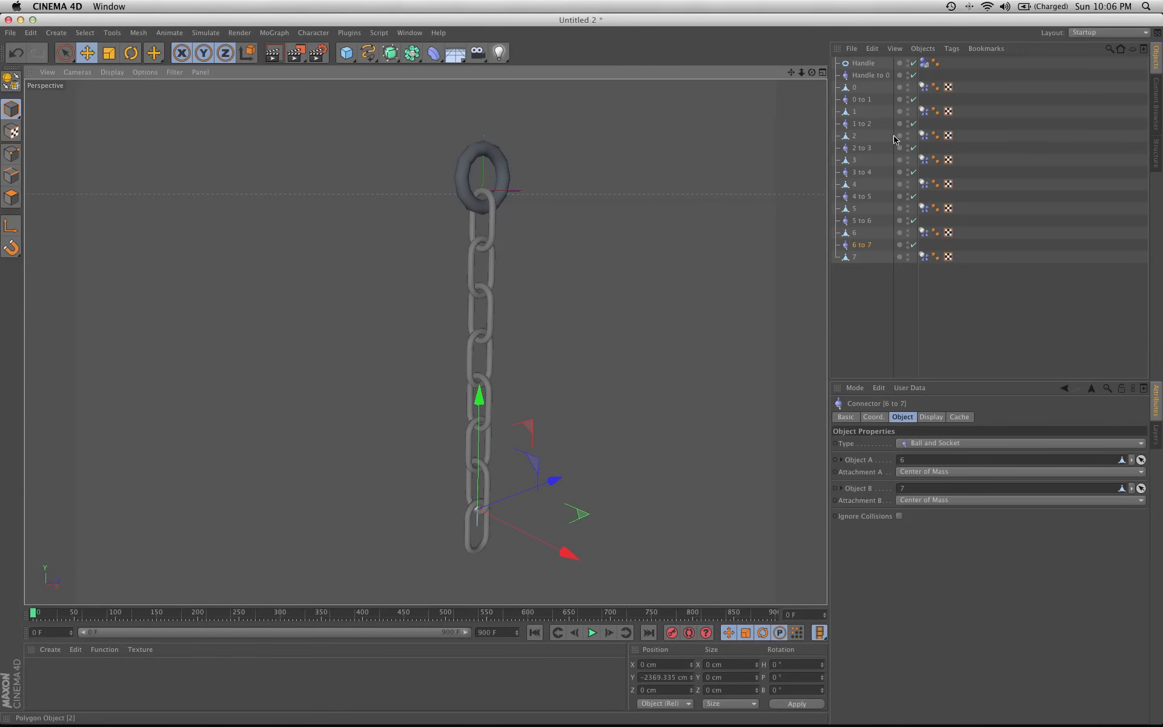
Fine-tune connector "0 to 1" along Y to about -384 cm so it sits where links 0 and 1 touch.
key(o)
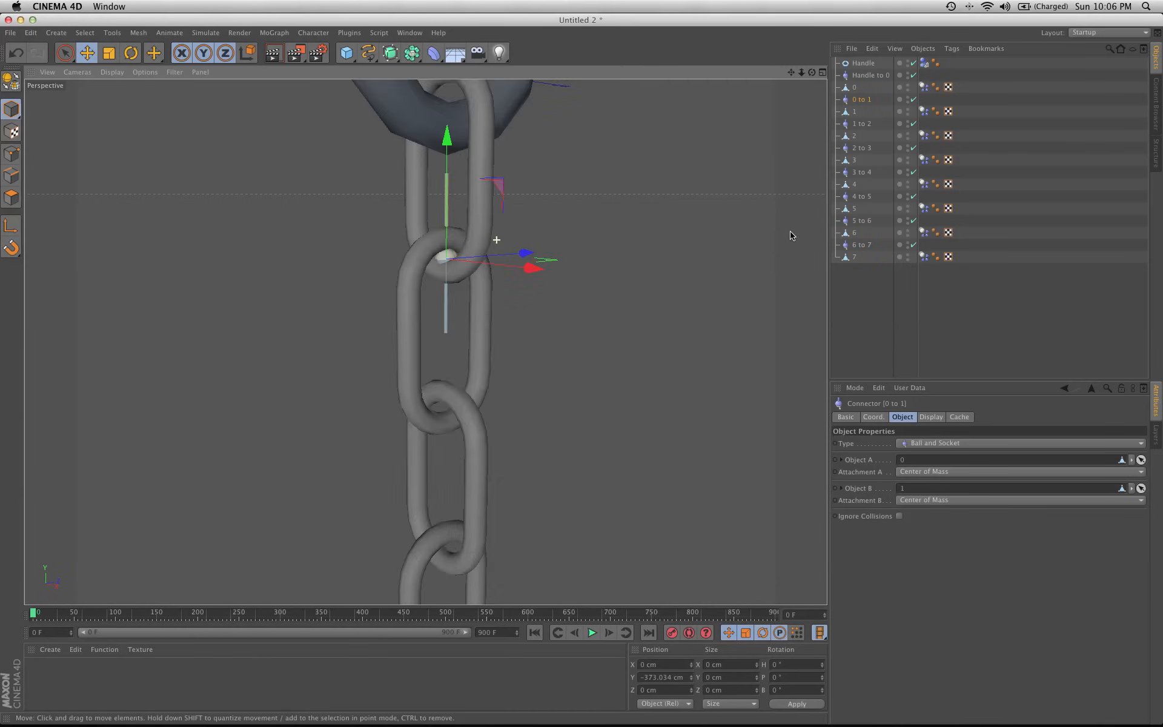
alt+middle_drag(304, 217, 349, 260)
alt+drag(353, 251, 374, 245)
alt+drag(310, 188, 464, 211)
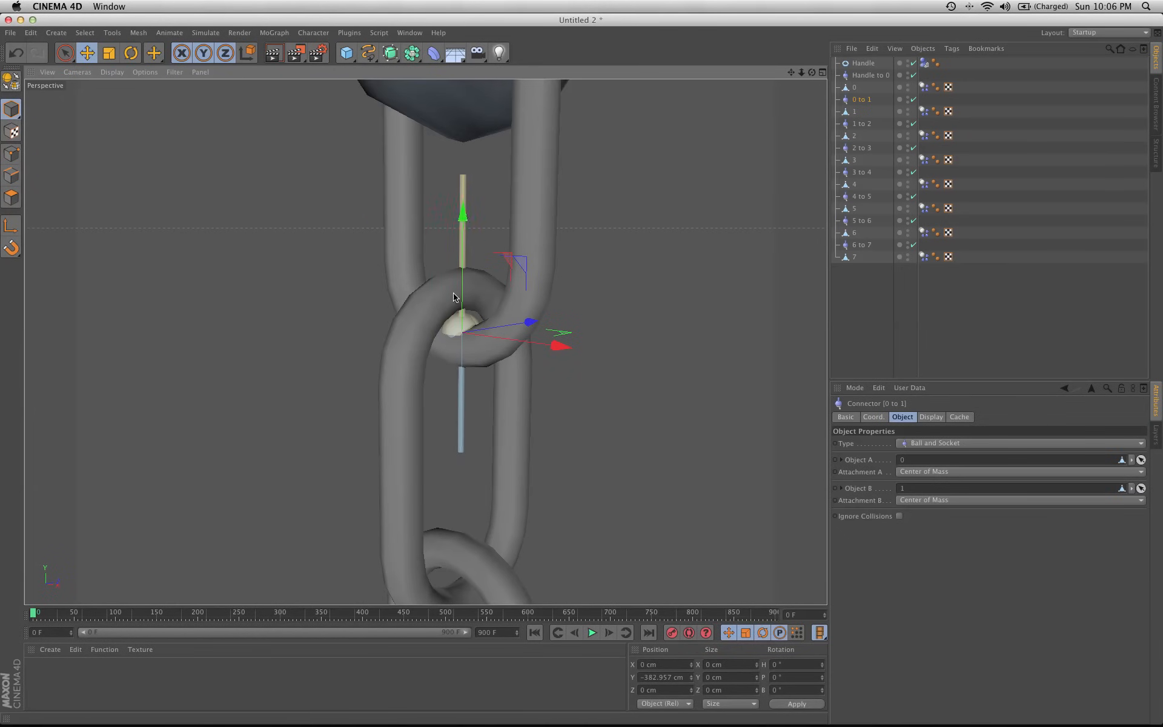
drag(464, 213, 524, 219)
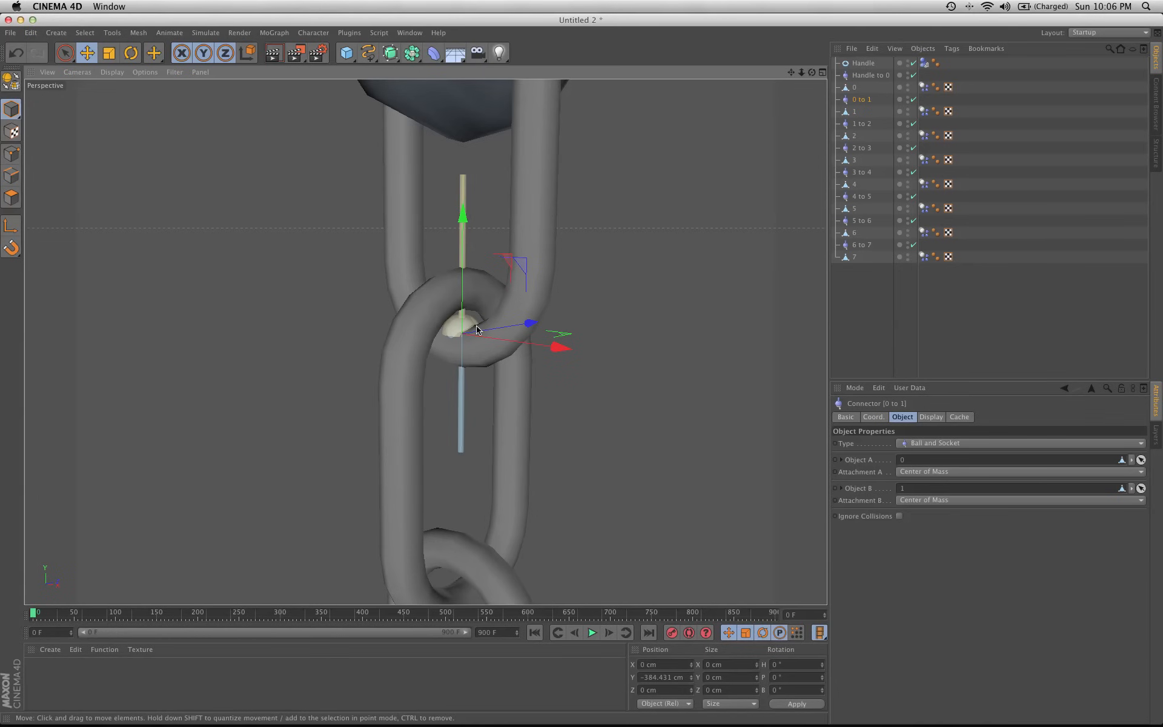
Fine-tune the heights of connectors "1 to 2" and "2 to 3" so each sits at the contact point of its two links.
alt+middle_drag(444, 404, 421, 316)
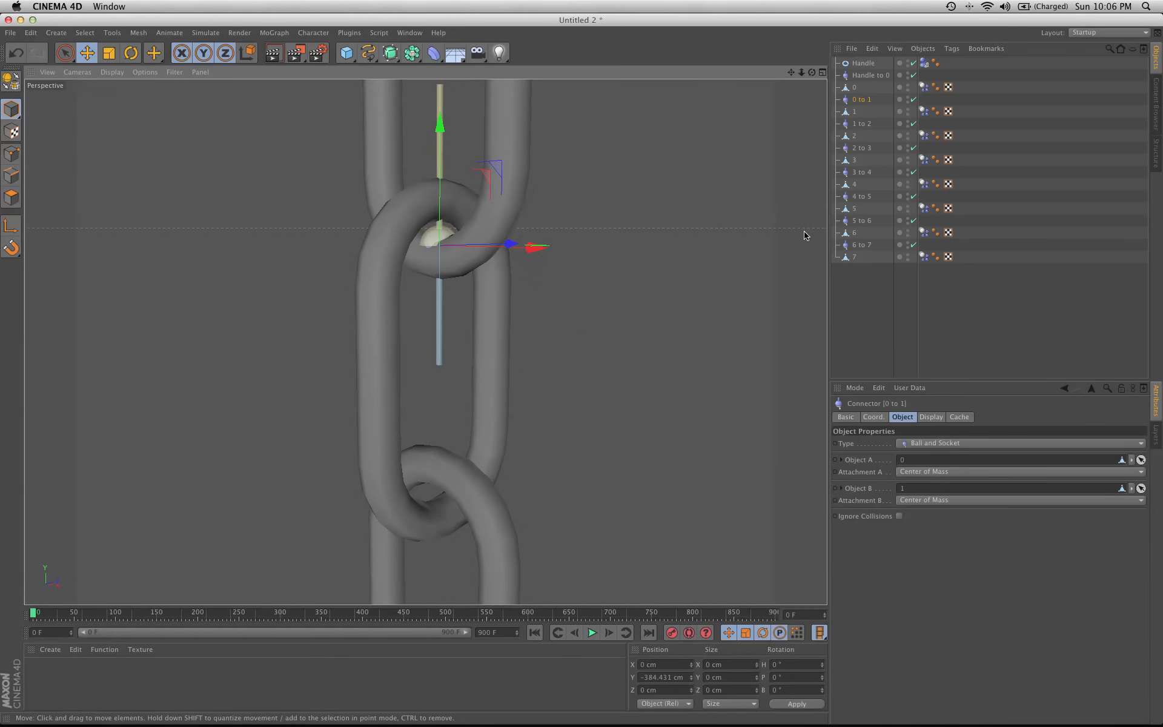
click(863, 124)
alt+middle_drag(484, 385, 455, 302)
drag(440, 270, 441, 280)
alt+middle_drag(524, 499, 519, 298)
click(862, 148)
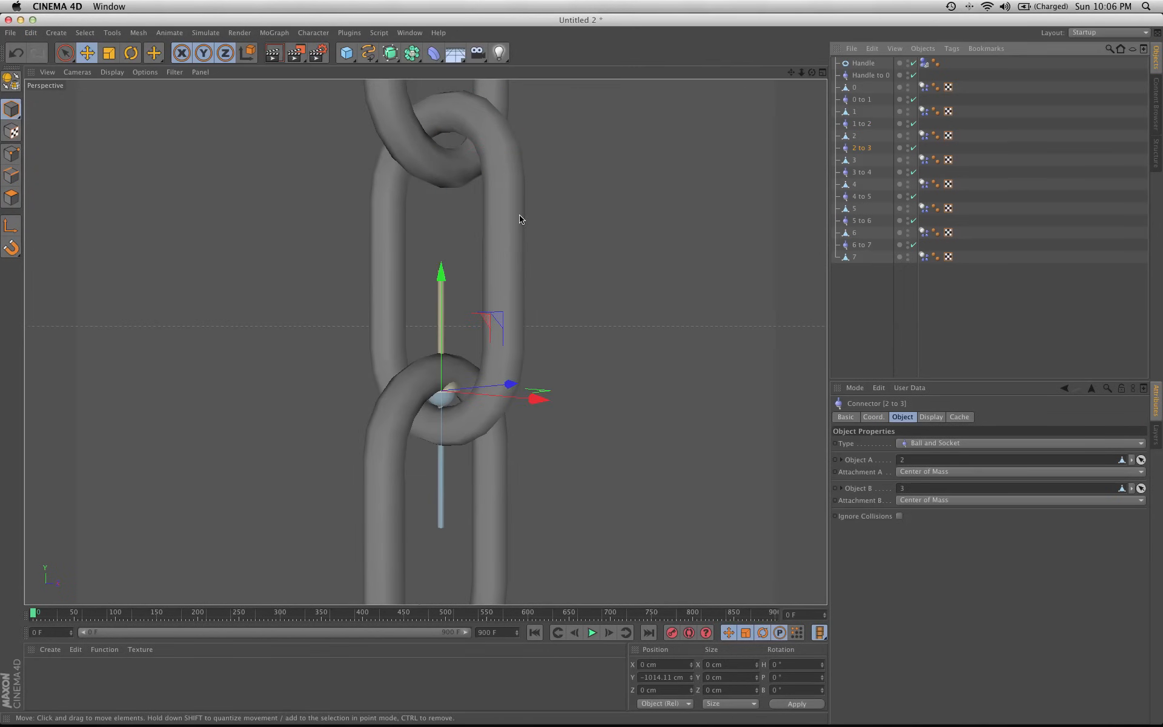
drag(441, 286, 442, 302)
Fine-tune connector "3 to 4" along Y to about -1370 cm, at the contact point of links 3 and 4.
click(857, 177)
alt+middle_drag(619, 381, 649, 216)
drag(474, 308, 474, 302)
Nudge connector "4 to 5" slightly down along Y to the contact point of links 4 and 5.
alt+middle_drag(503, 507, 513, 167)
click(866, 198)
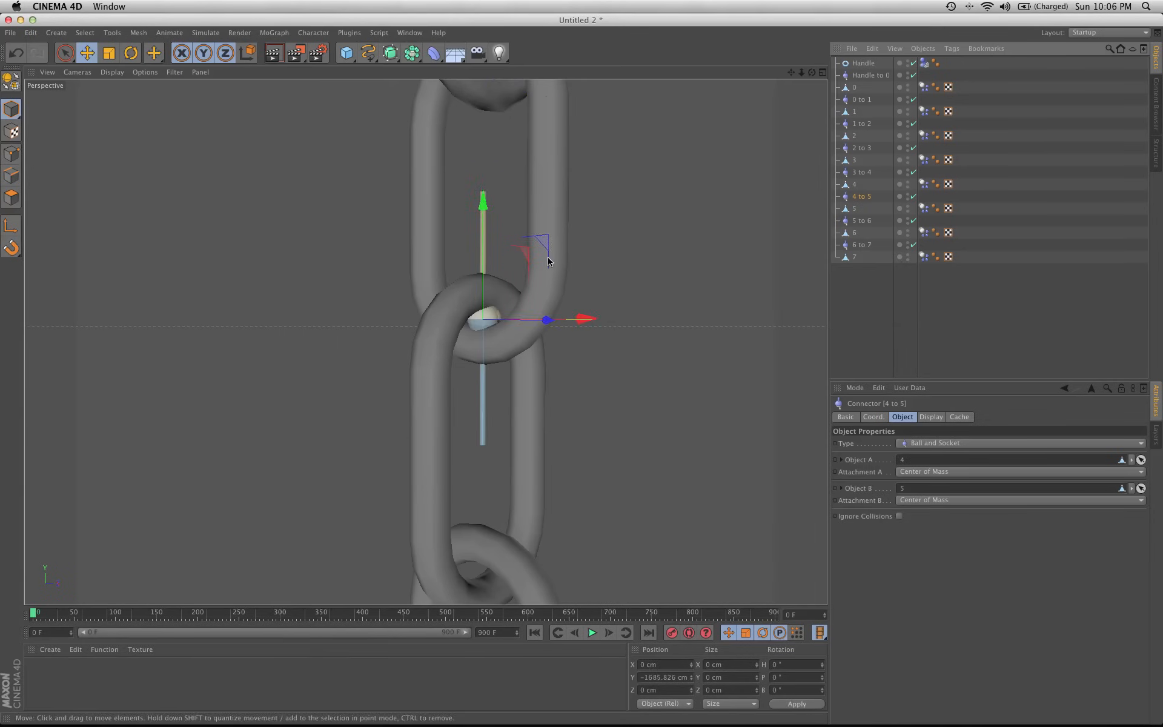
drag(484, 203, 485, 209)
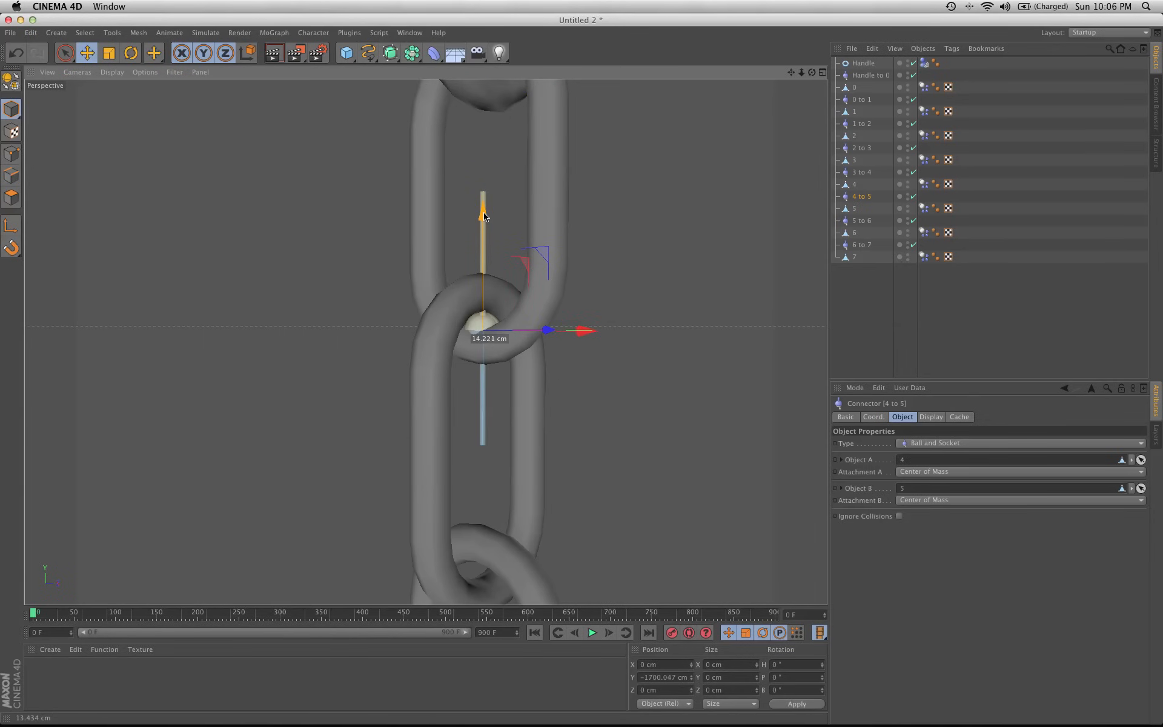
click(863, 173)
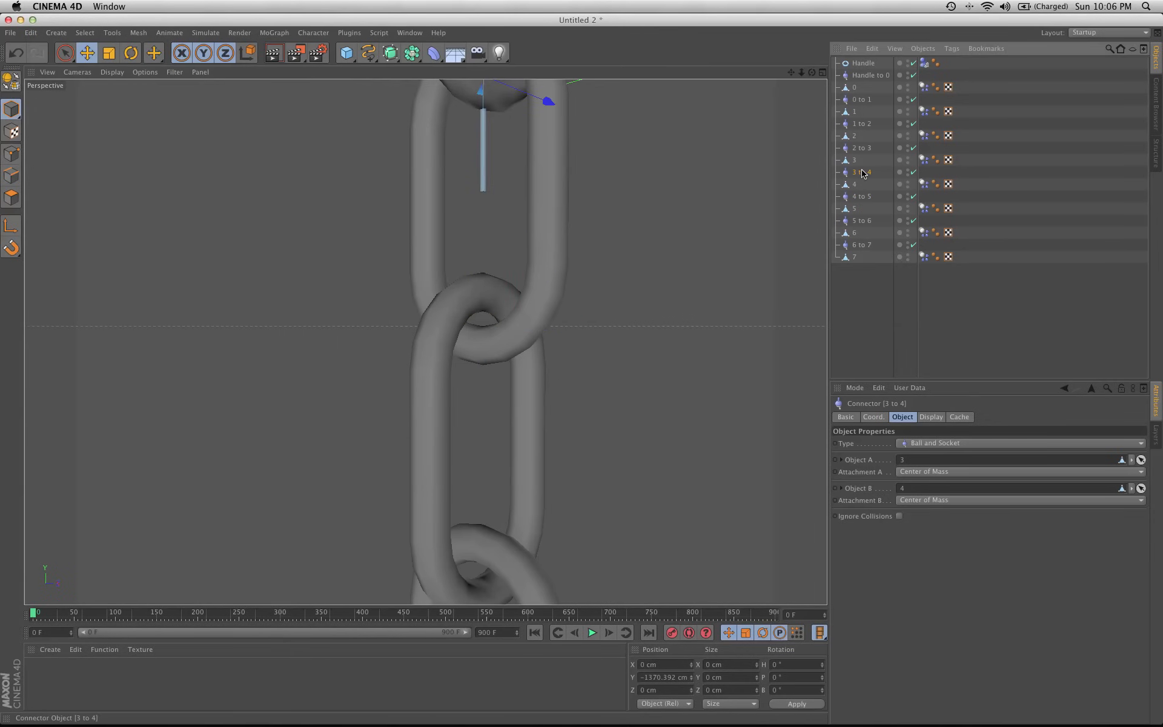
click(862, 199)
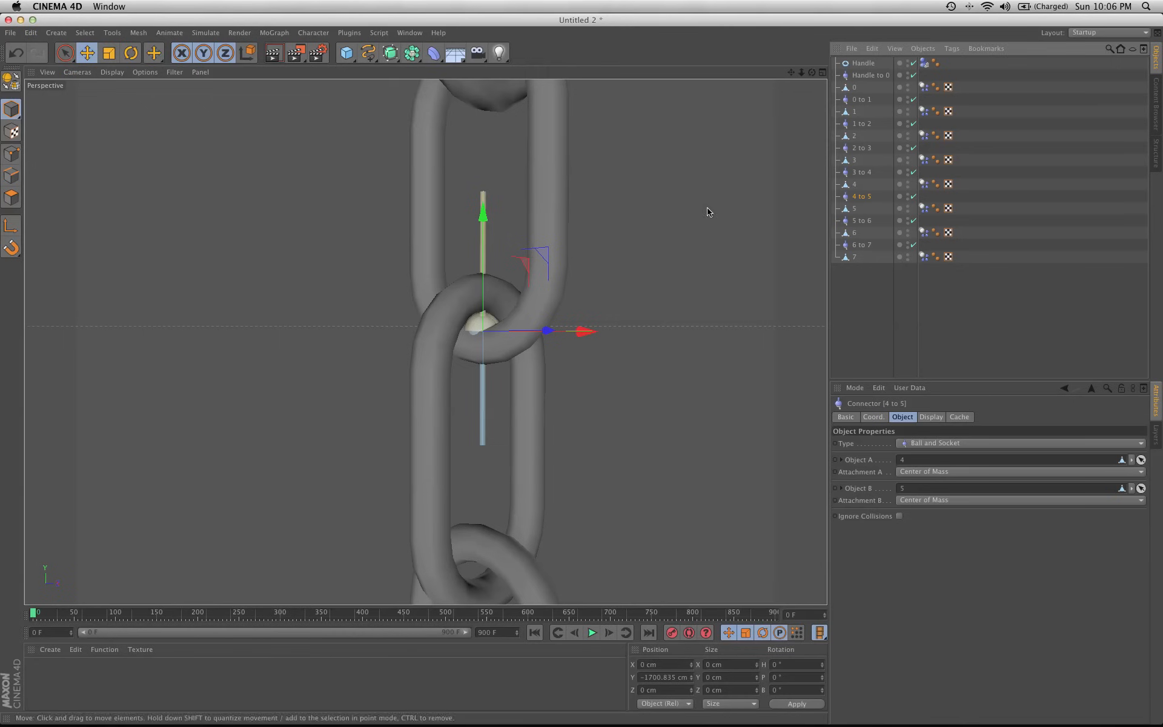
drag(482, 206, 483, 223)
Fine-tune connectors "5 to 6" and "6 to 7" along Y to about -2032 cm and -2363 cm, at their links' contact points.
click(872, 222)
alt+middle_drag(598, 530, 605, 235)
drag(490, 144, 494, 158)
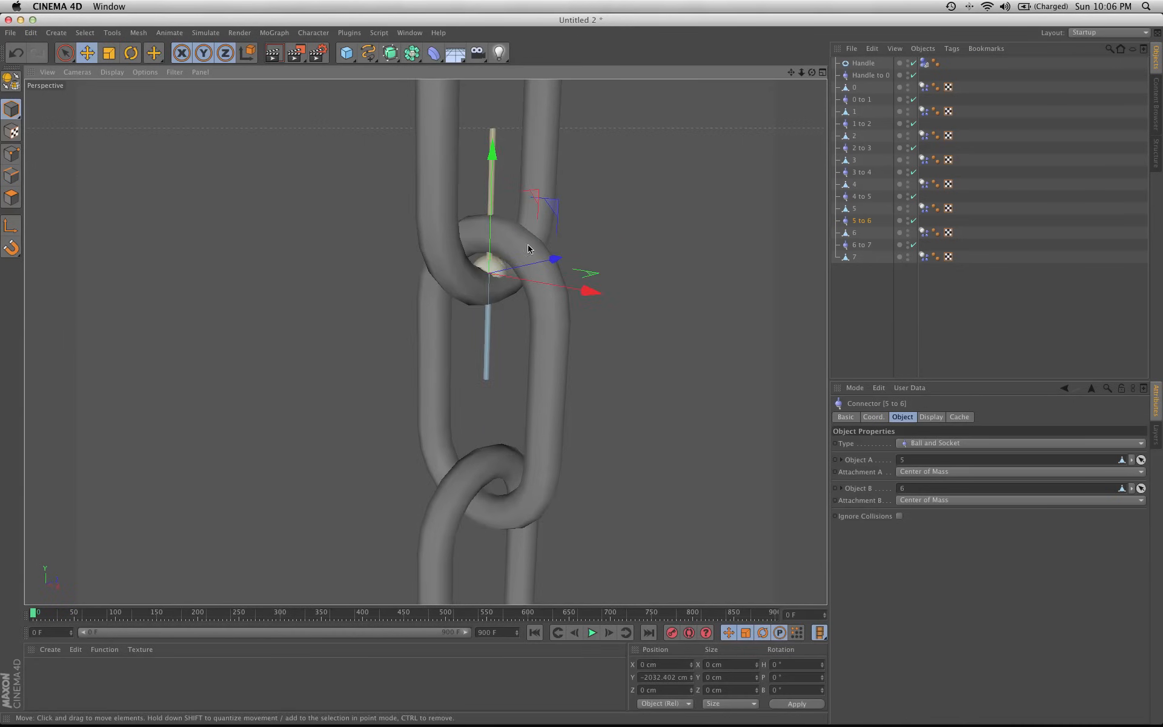
click(866, 246)
alt+middle_drag(413, 545, 426, 340)
alt+drag(585, 347, 533, 234)
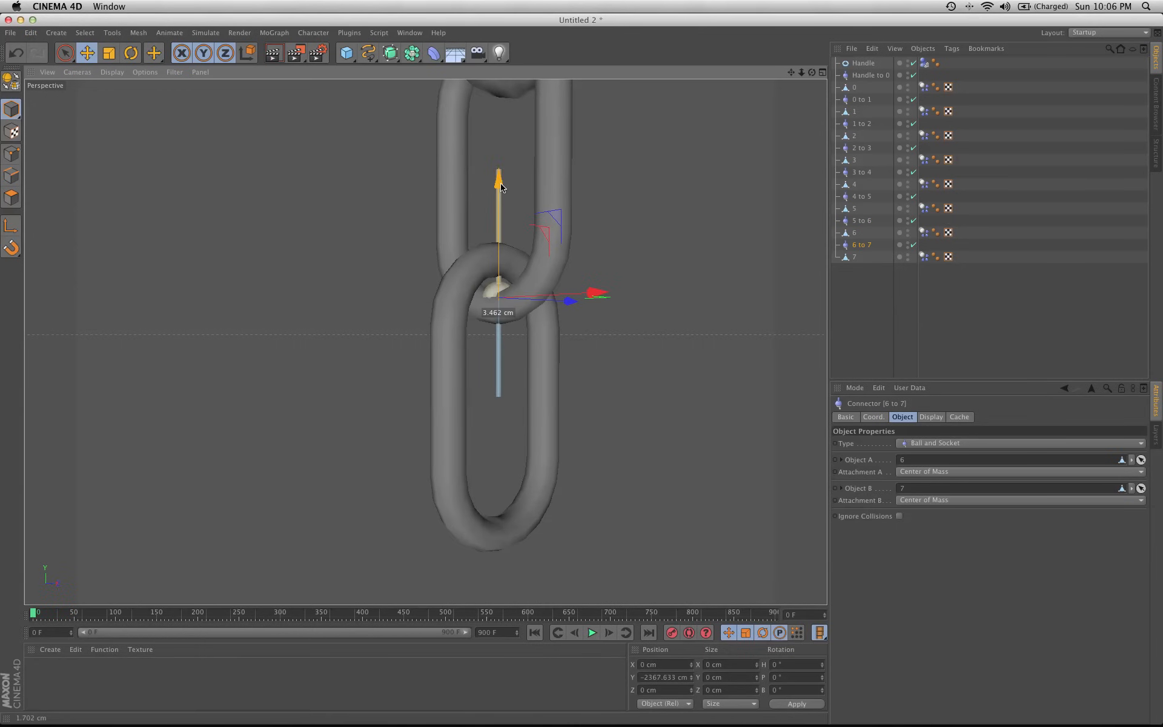
alt+drag(501, 184, 616, 414)
Play the dynamics simulation while moving the Handle torus around to test the chain, and stop playback.
alt+drag(614, 310, 547, 366)
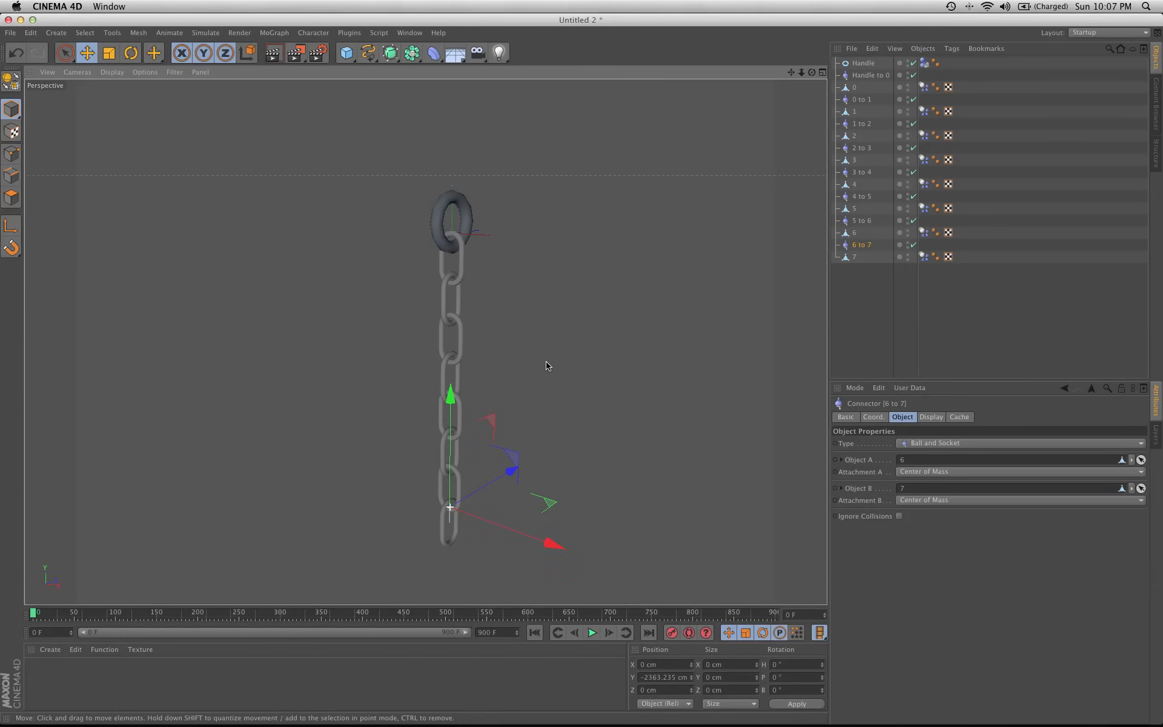
click(863, 63)
alt+drag(526, 234, 498, 289)
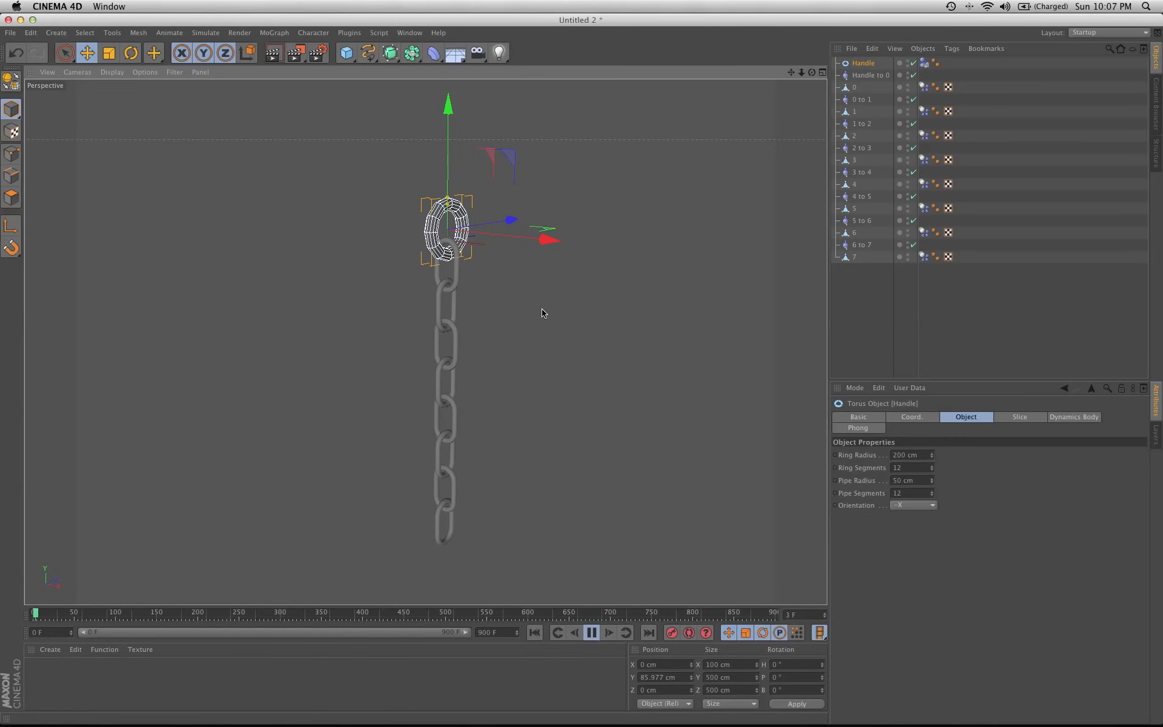
drag(550, 232, 507, 317)
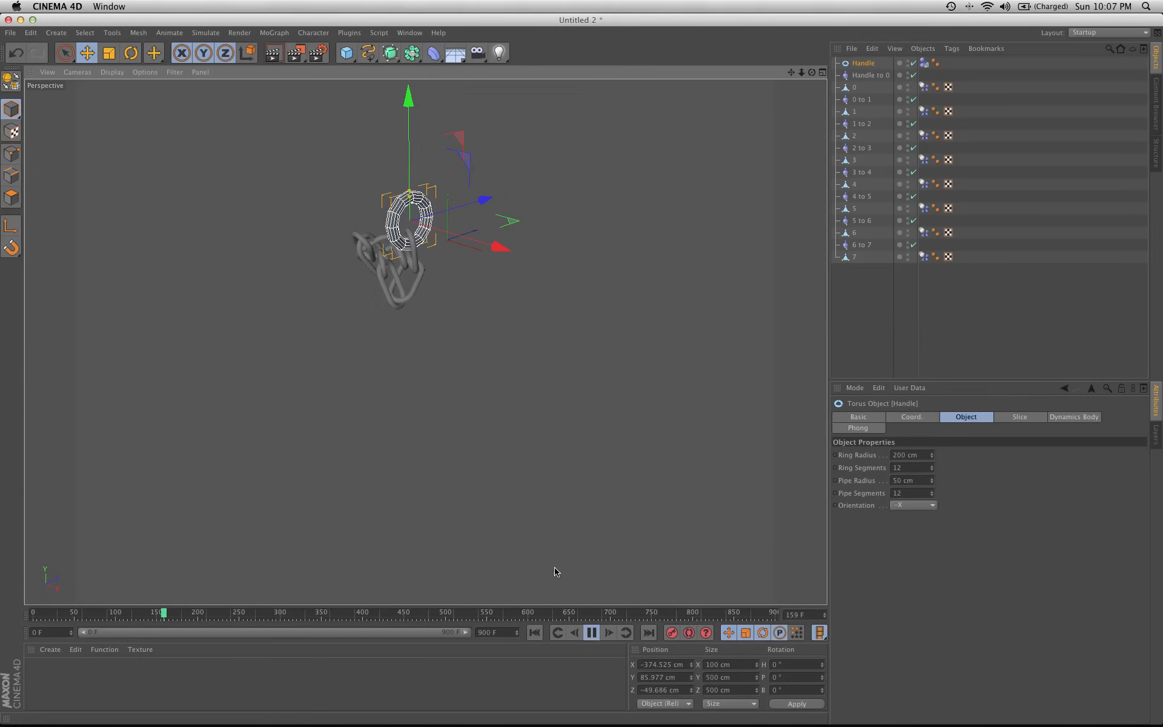
click(592, 633)
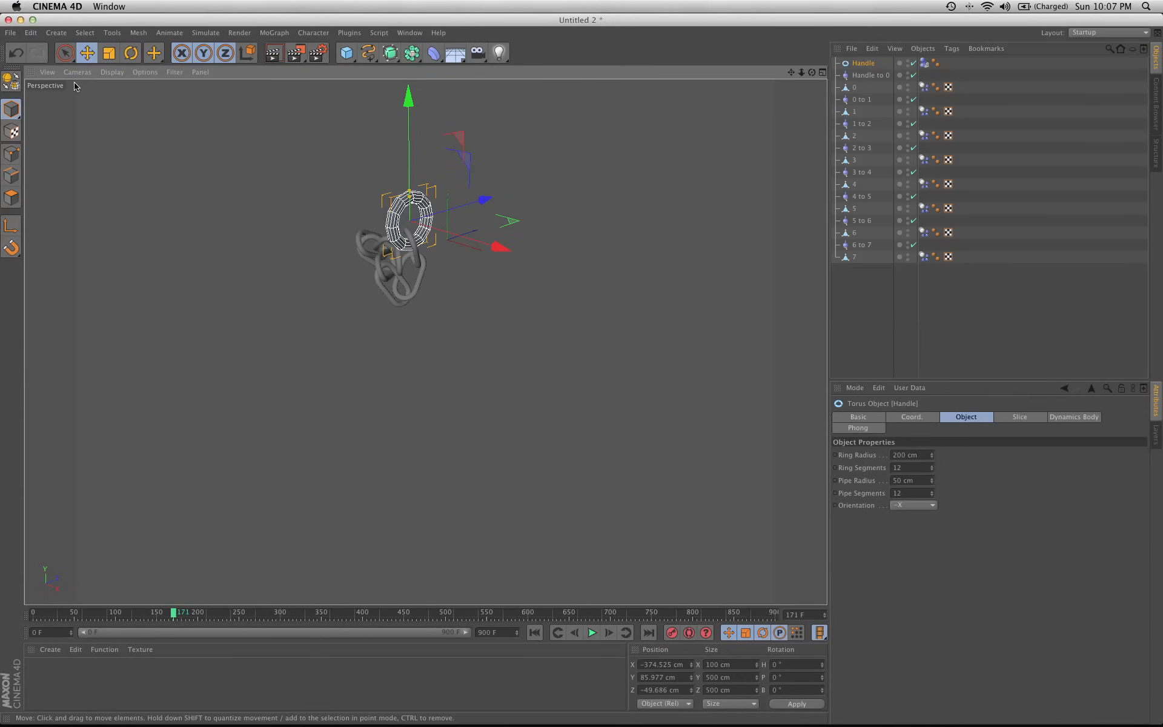
Undo the test moves of the Handle and rewind the timeline to frame 0, keeping the Handle selected.
click(23, 54)
click(22, 54)
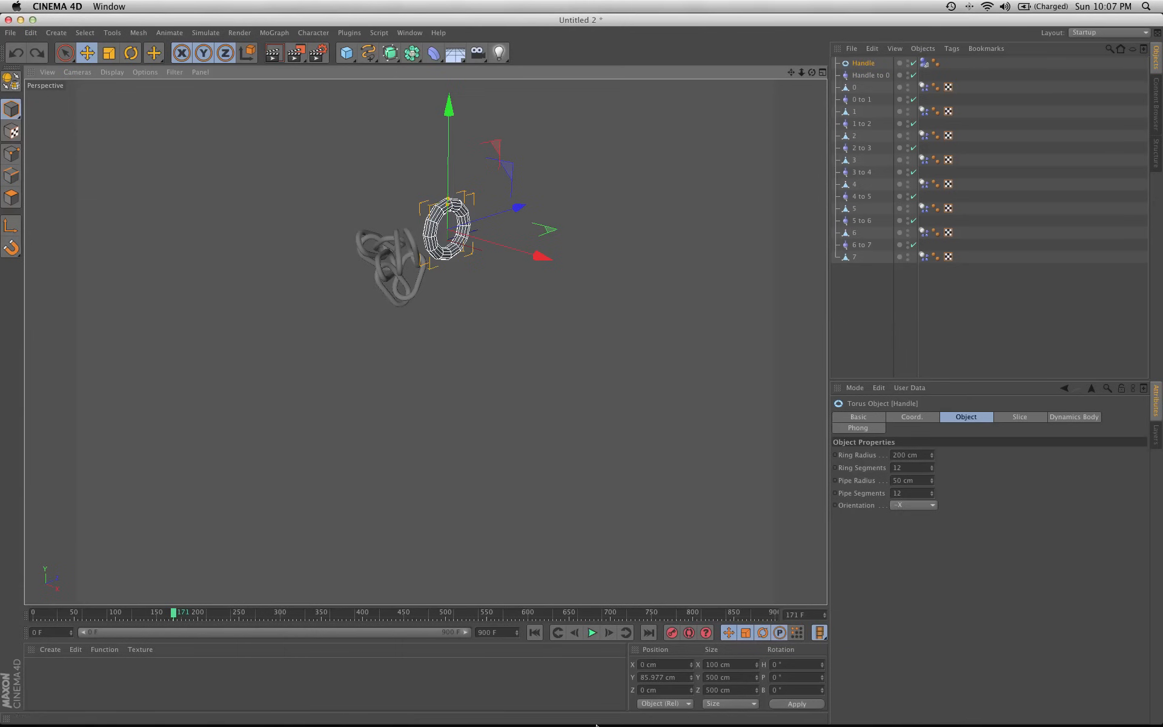
click(541, 634)
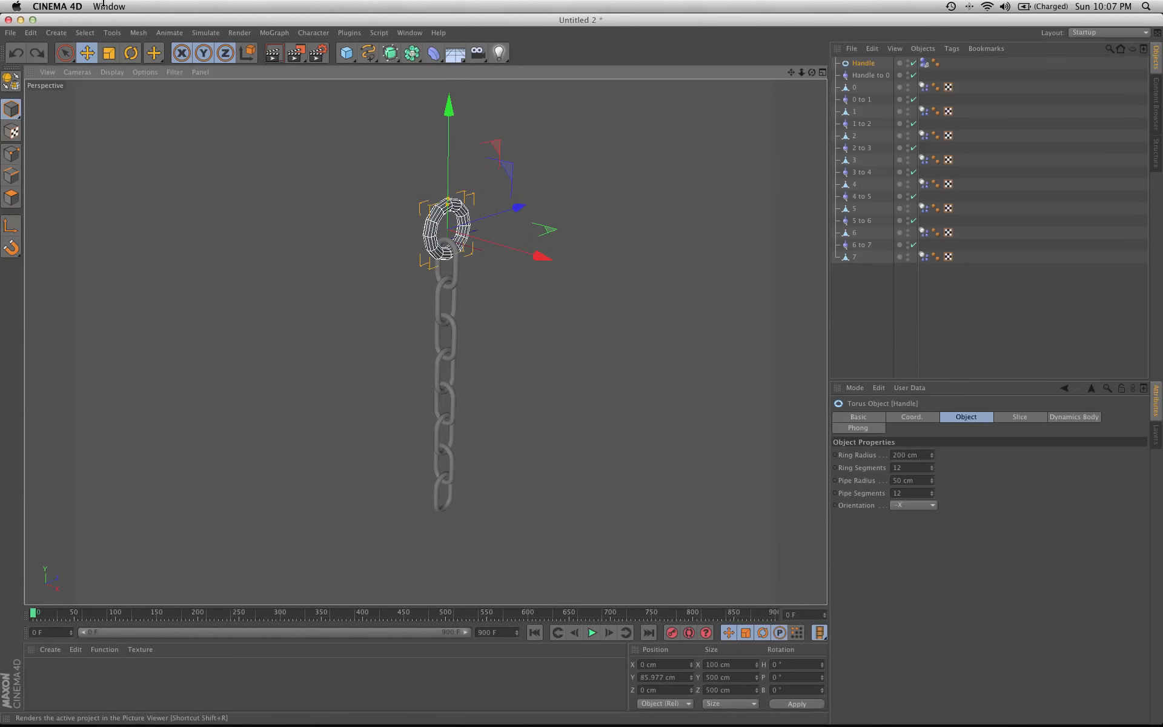
click(18, 55)
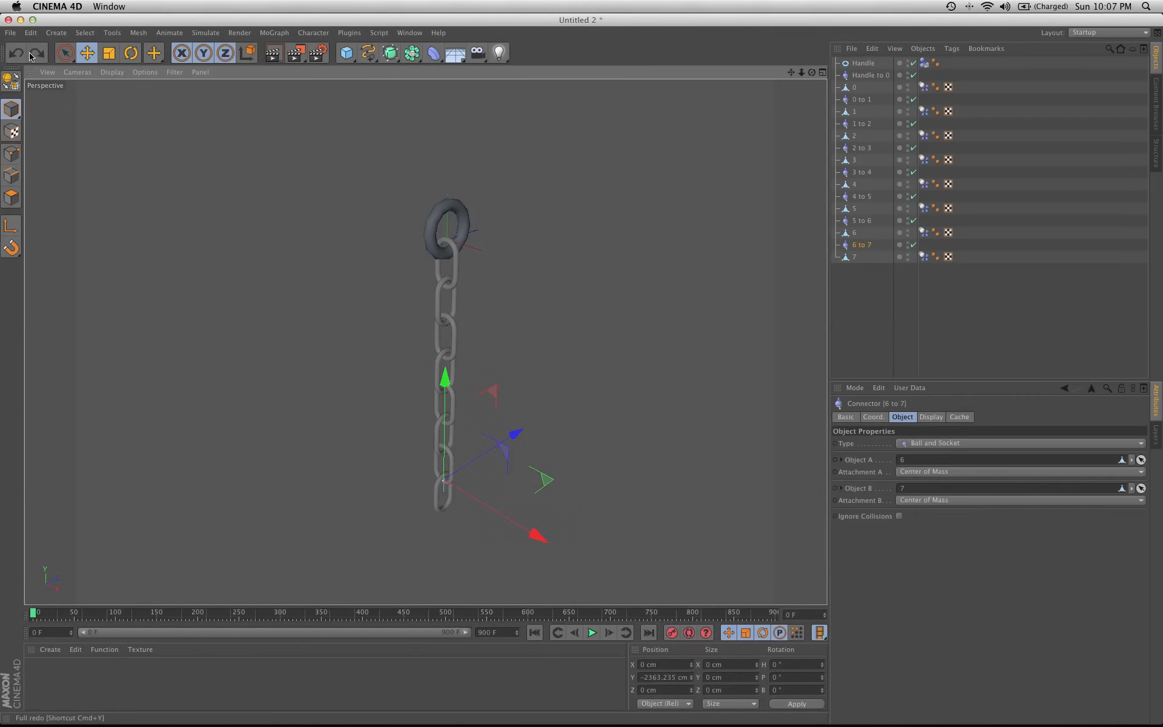
click(36, 54)
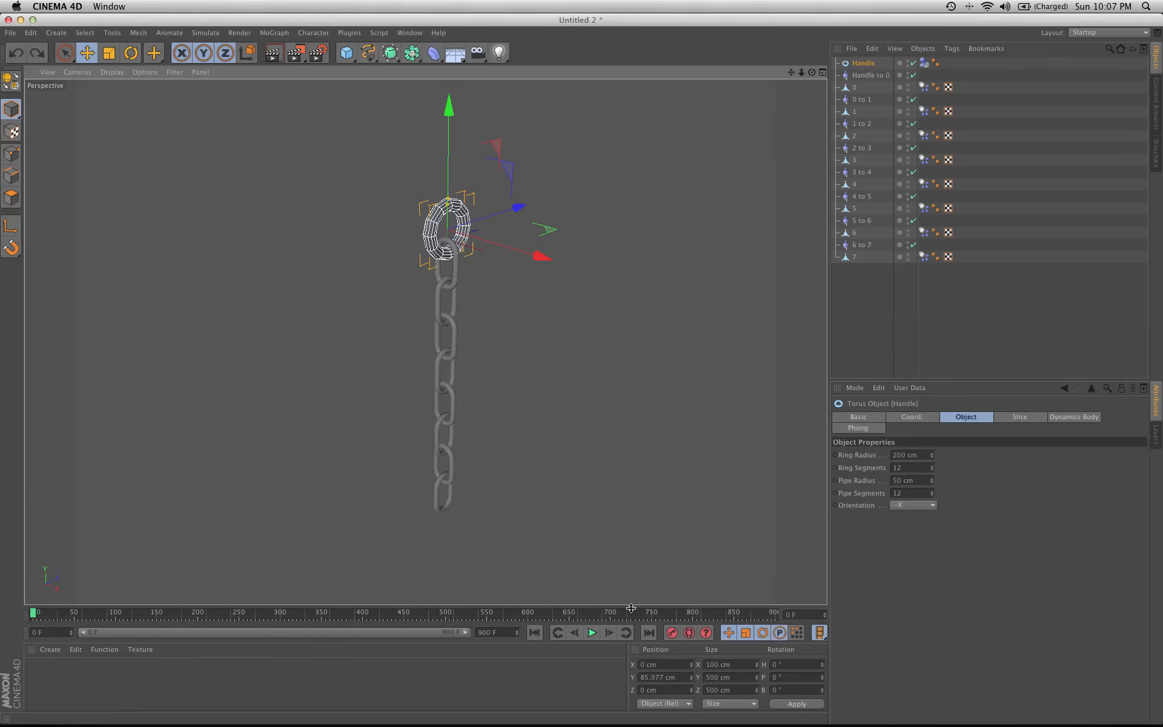
Replay the simulation while swinging the Handle along X and Z, and rewind to frame 0 with the moves undone.
drag(536, 258, 420, 243)
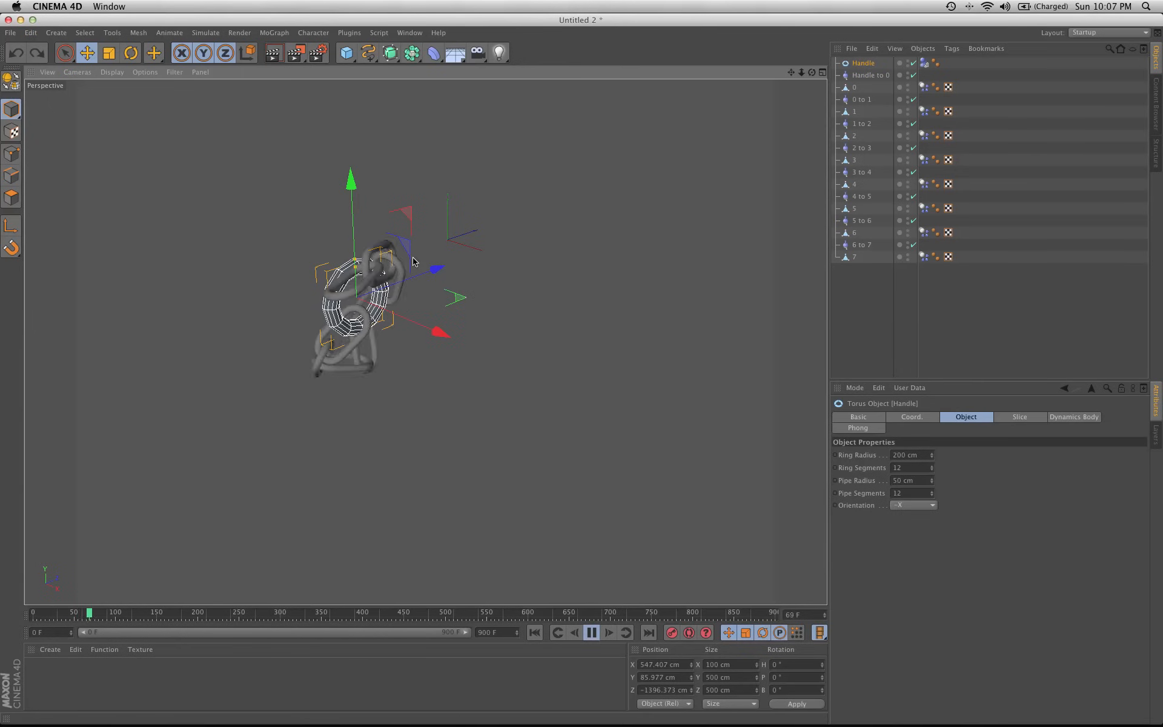
drag(425, 271, 512, 206)
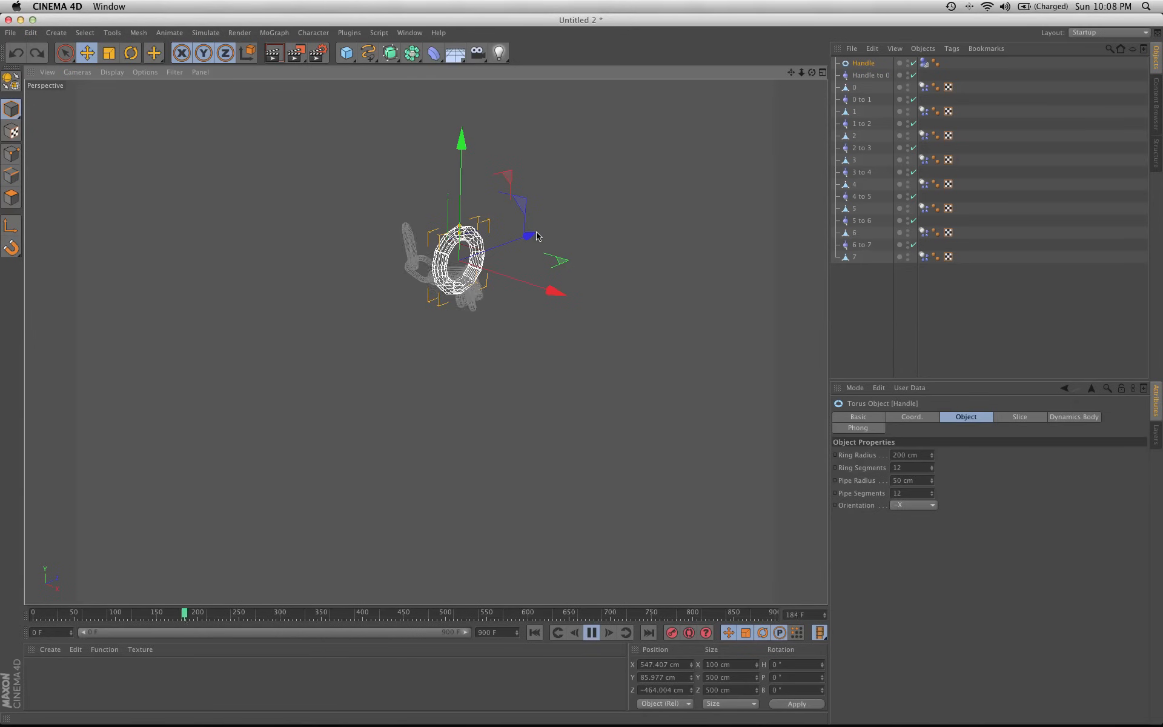
drag(531, 237, 548, 232)
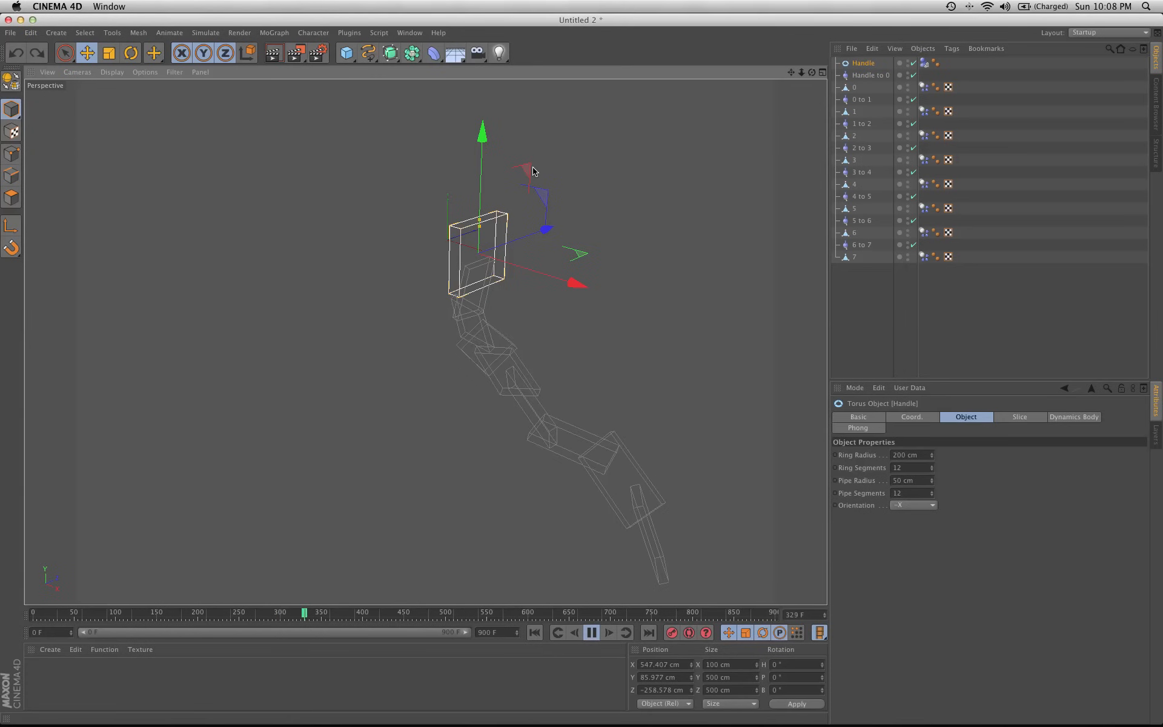
drag(481, 466, 484, 478)
key(shift+f)
click(16, 53)
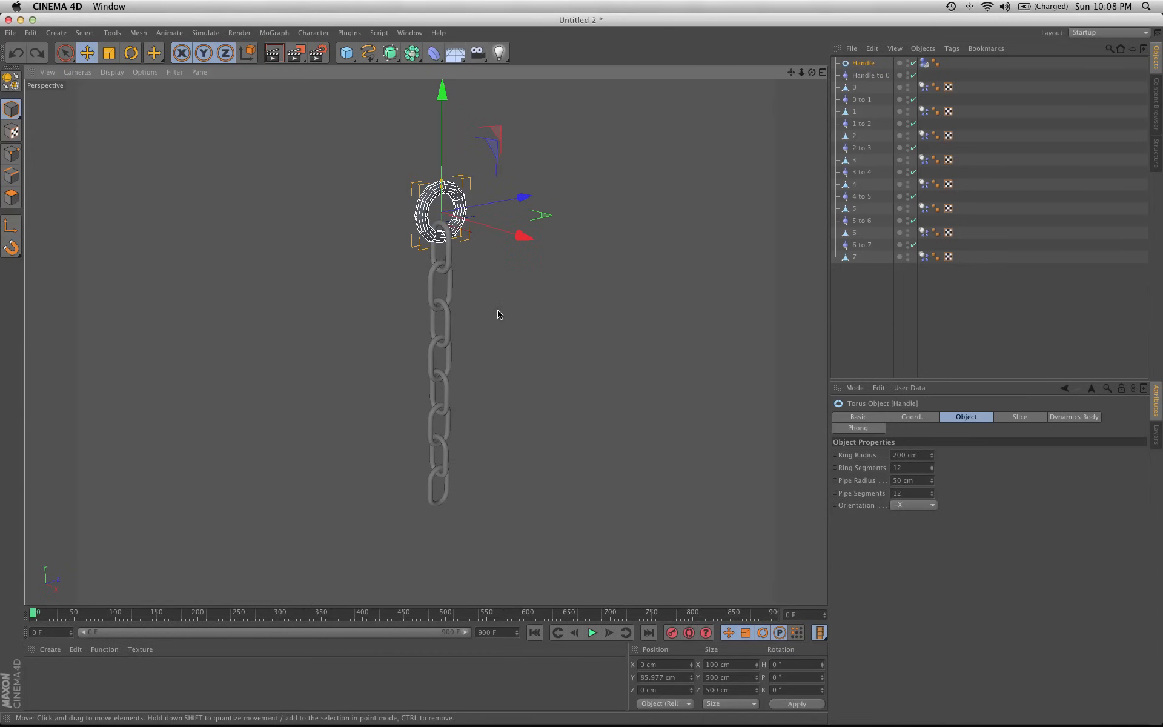
Add a Sphere primitive to the scene.
click(348, 54)
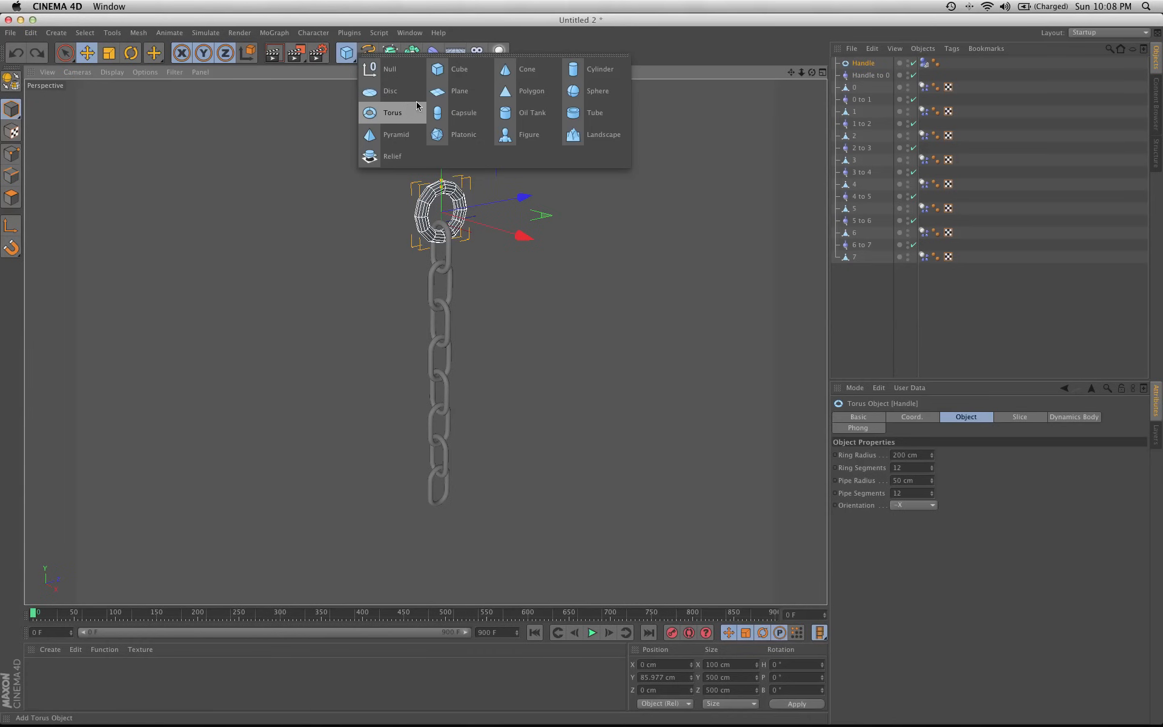
click(584, 91)
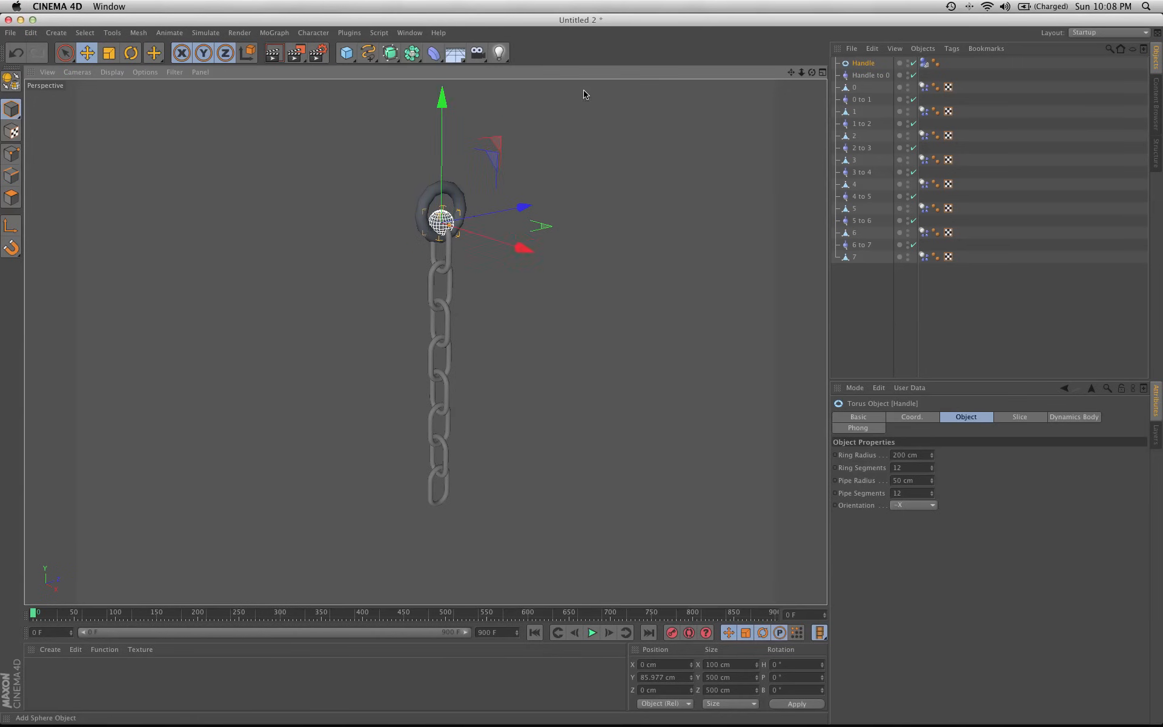
Scale the sphere to about 1035 cm in diameter and lower it to the chain's bottom end, at about Y -3032 cm.
alt+middle_drag(406, 274, 413, 261)
click(109, 52)
drag(104, 454, 618, 160)
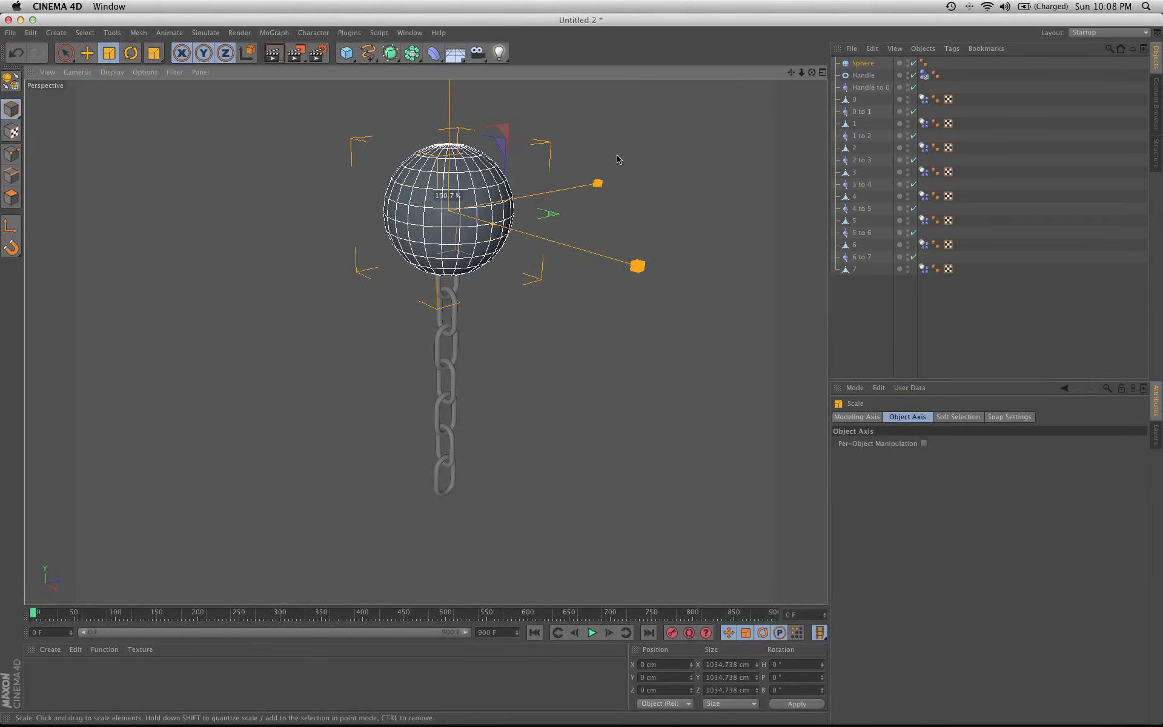
click(86, 53)
drag(450, 91, 492, 426)
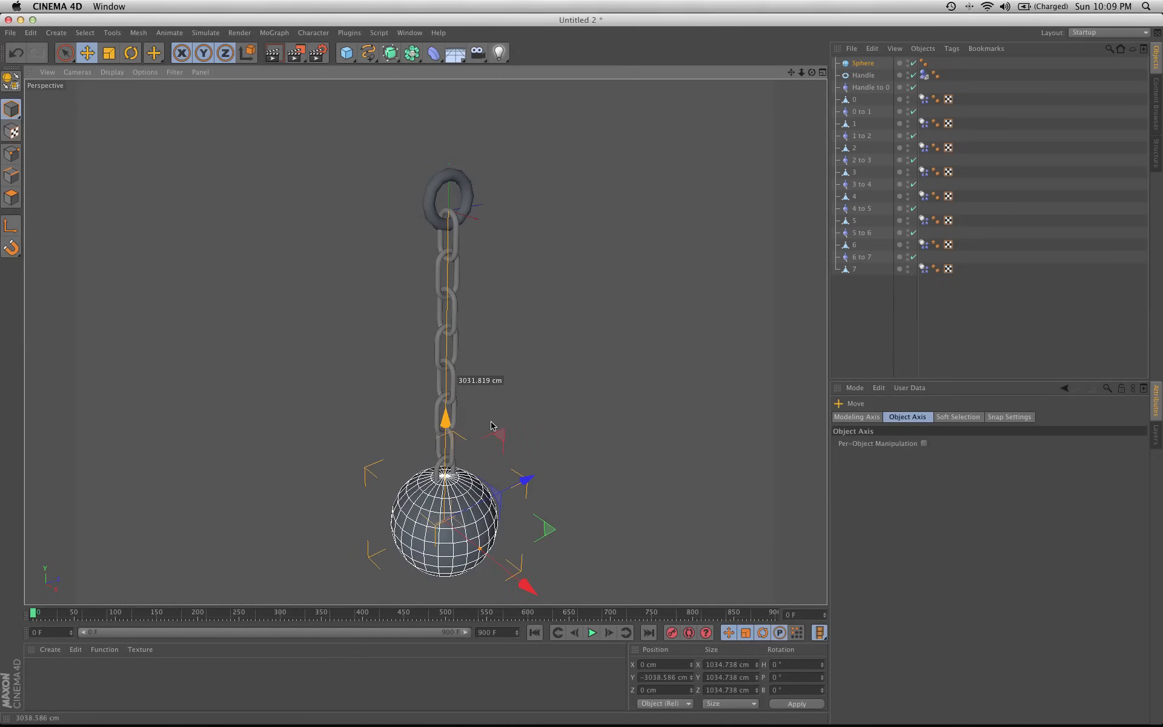
alt+middle_drag(511, 477, 526, 398)
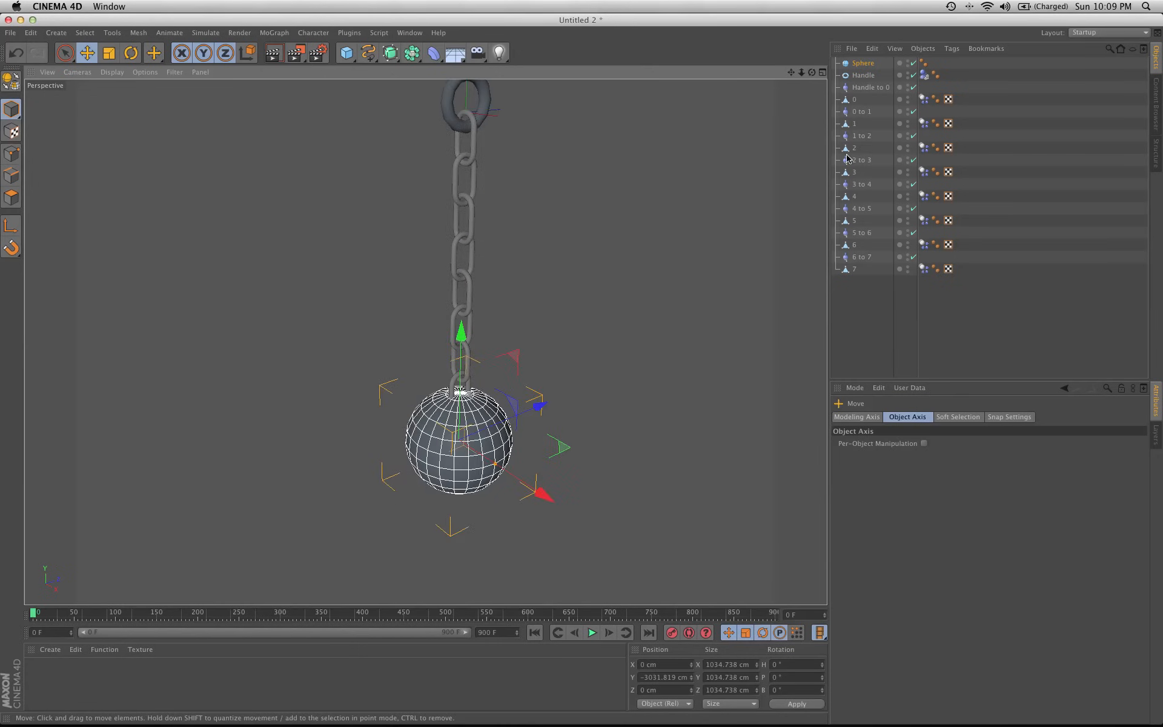
Rename the sphere as Ball and place it below link 7 at the end of the object list.
double_click(866, 63)
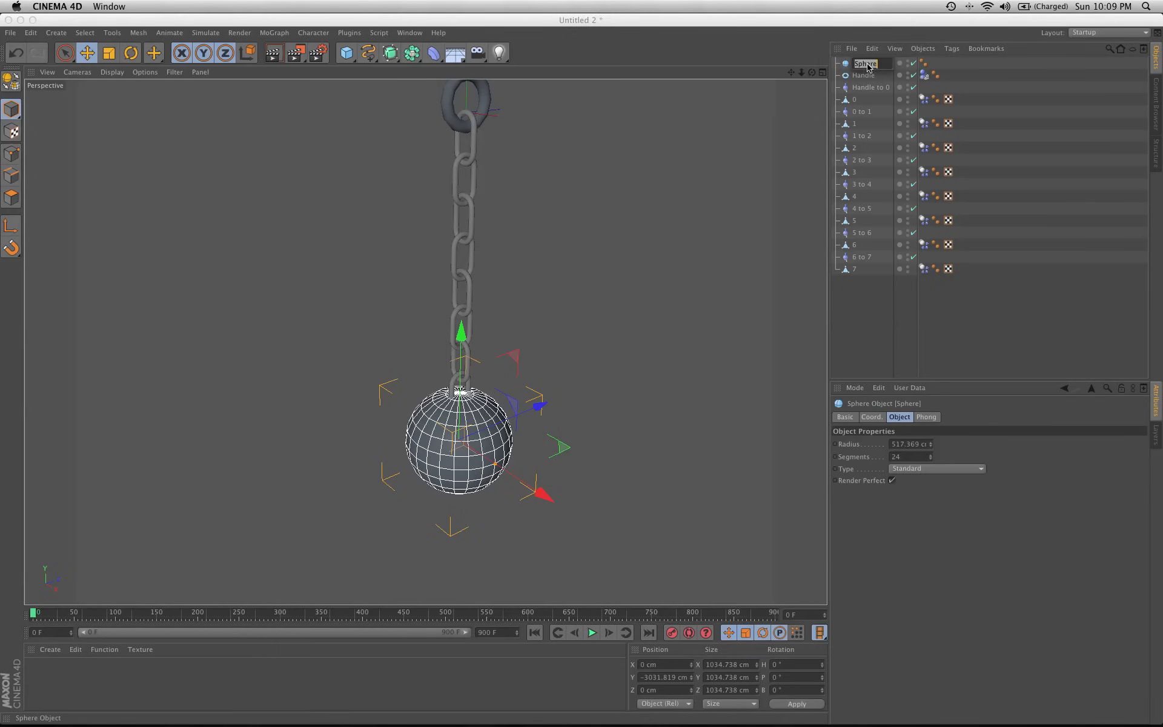
key(Escape)
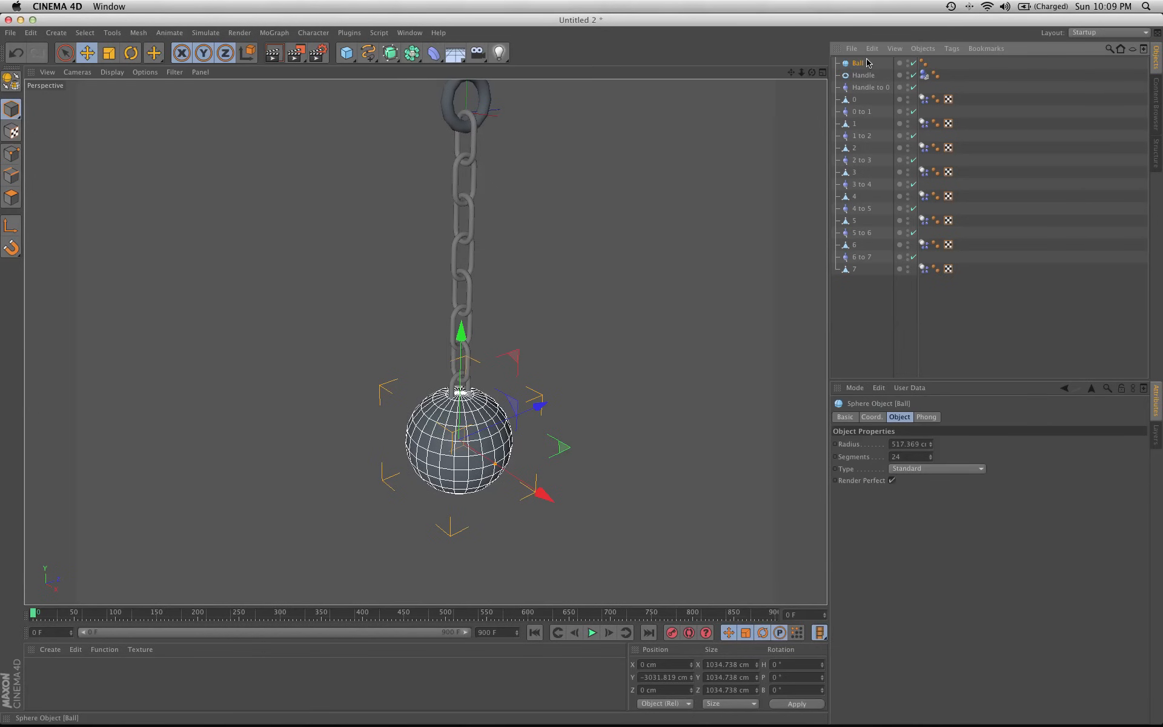
drag(866, 299, 869, 300)
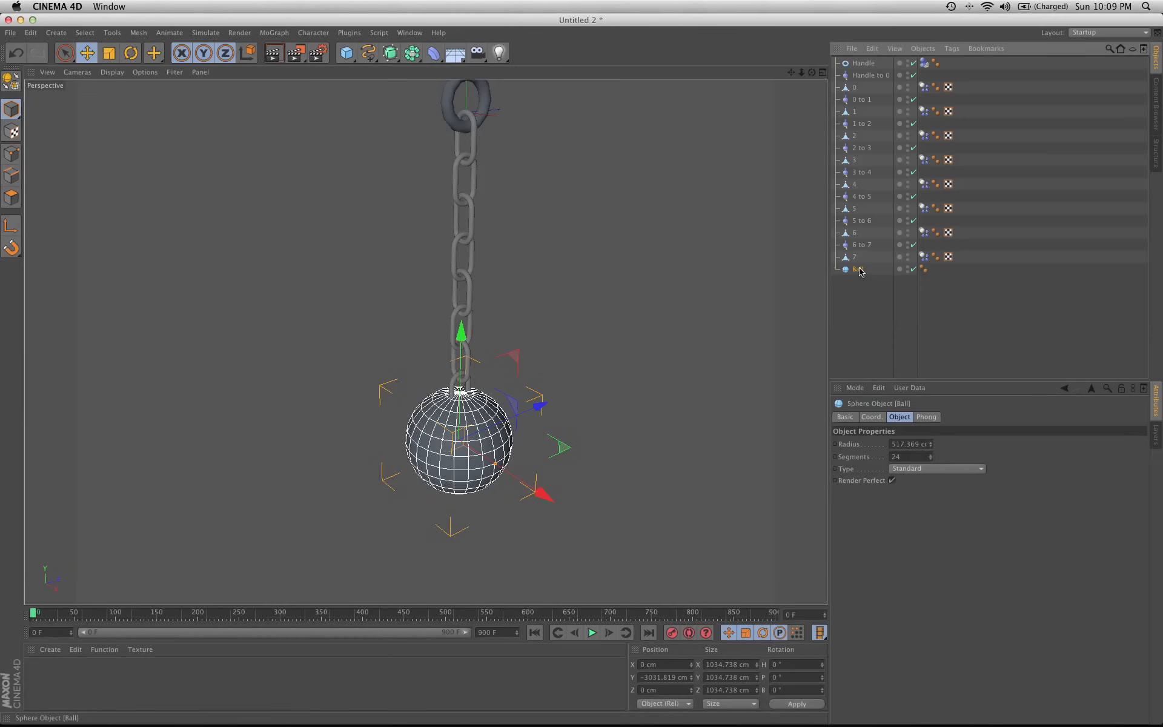
Copy link 7's Dynamics Body tag onto the Ball.
click(926, 256)
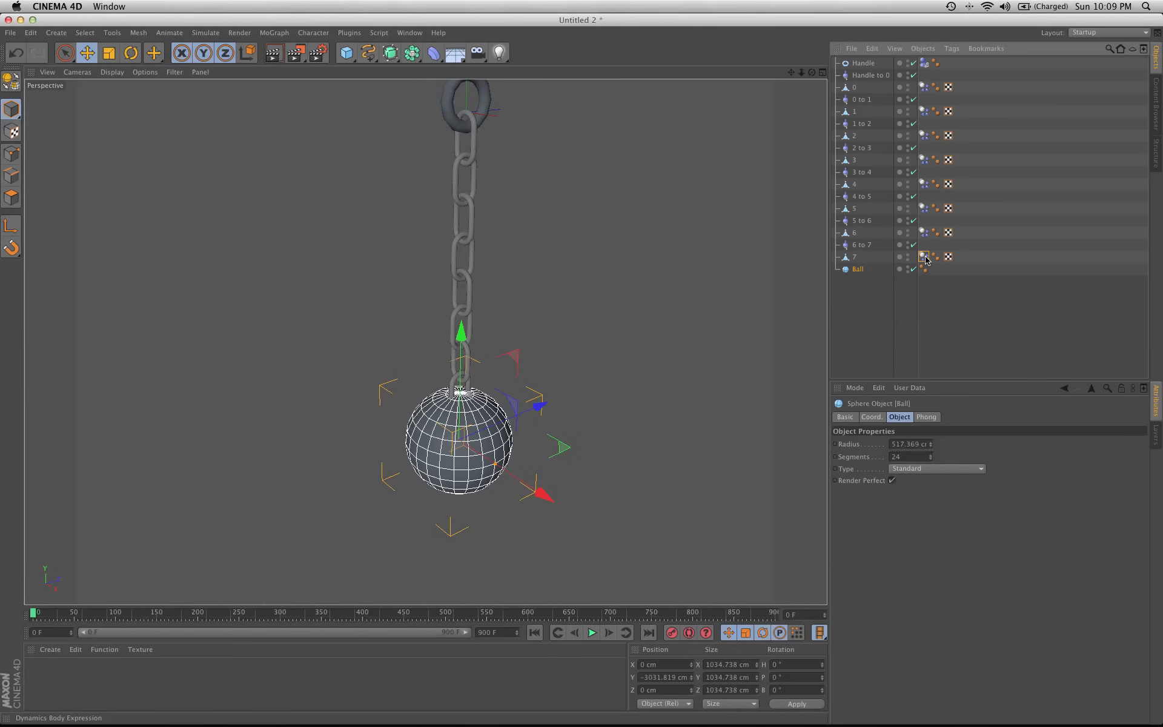
ctrl+drag(921, 273, 923, 270)
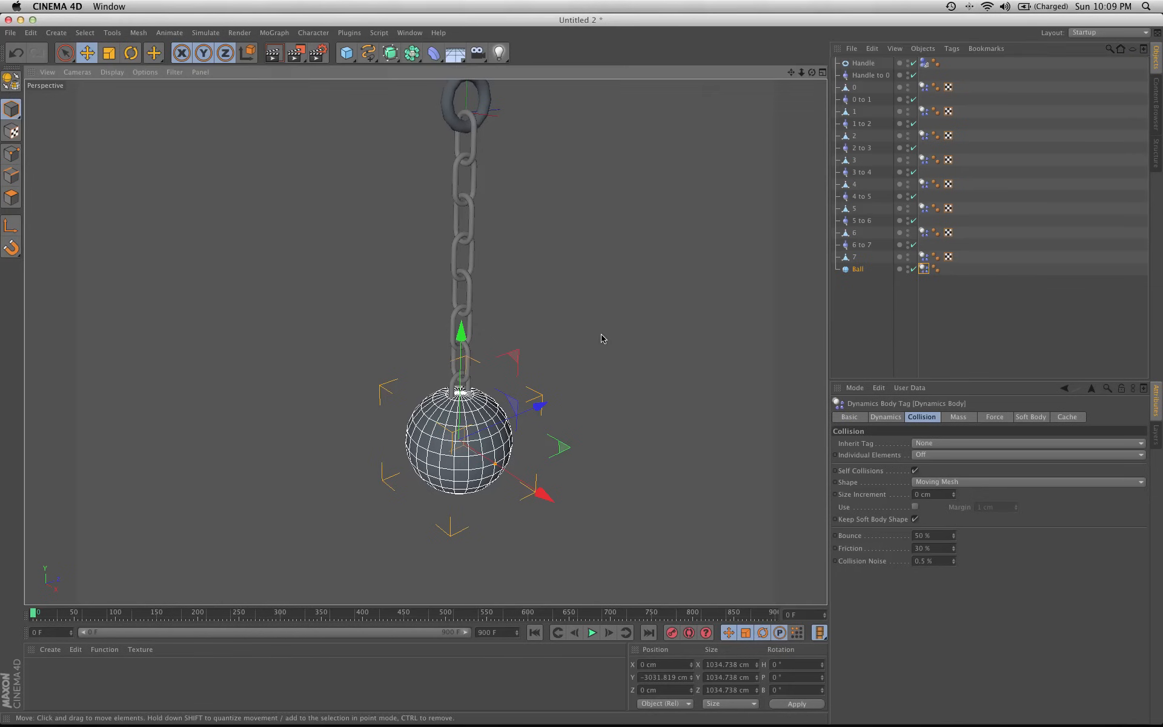
alt+middle_drag(602, 337, 613, 304)
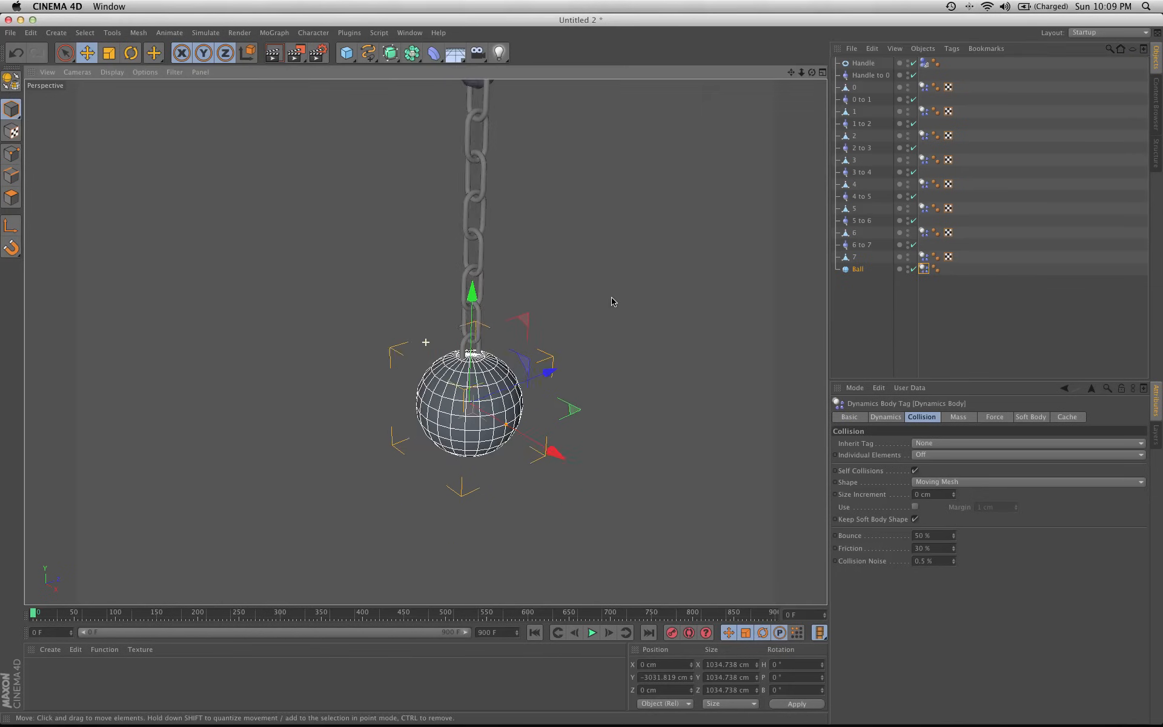
Duplicate the 6 to 7 connector below link 7 as 7 to Ball, with 7 as Object A and Ball as Object B.
click(863, 245)
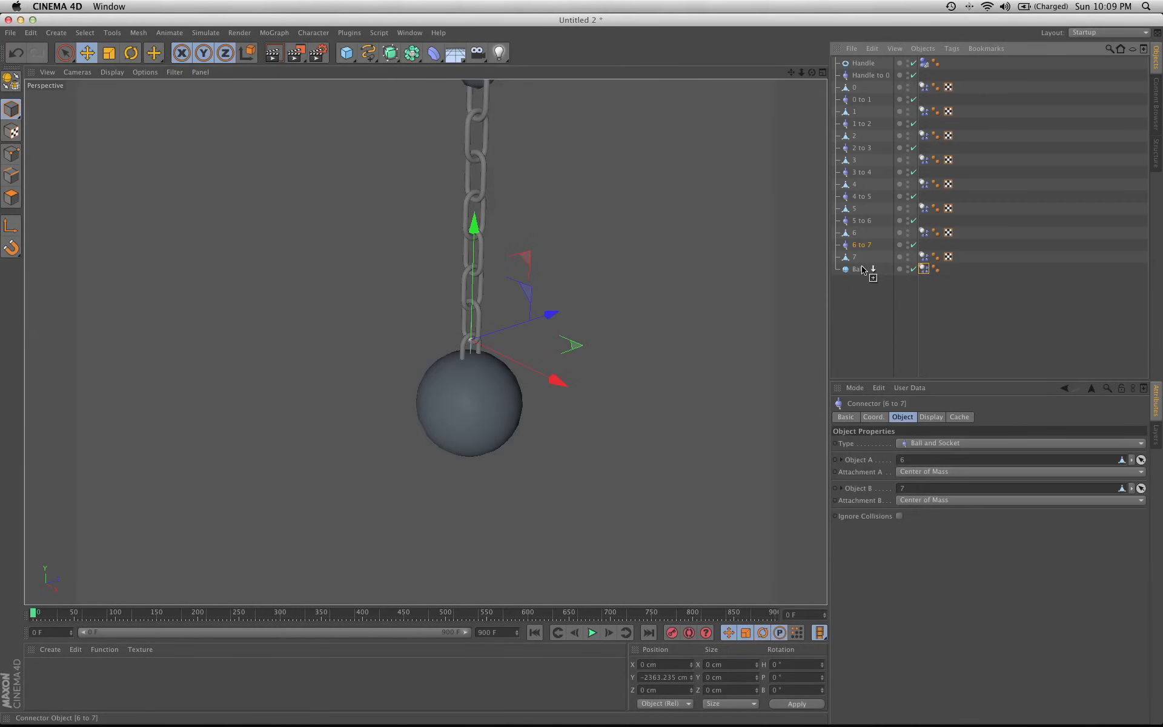
ctrl+drag(863, 268, 862, 268)
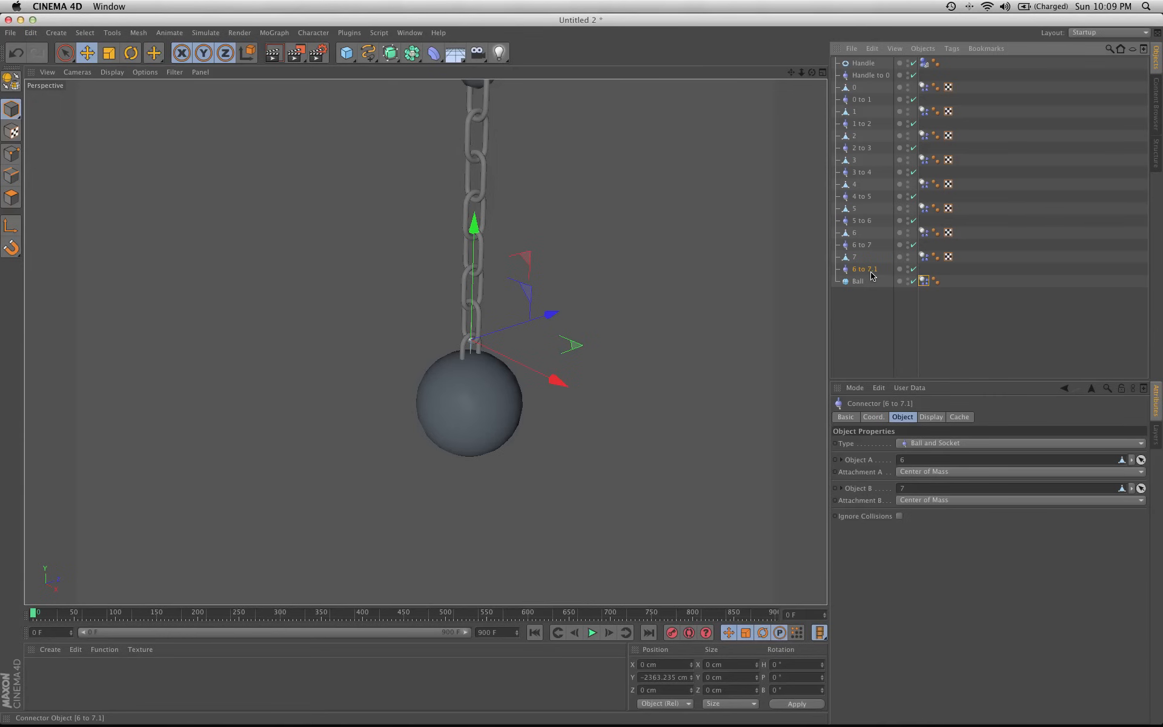
double_click(871, 271)
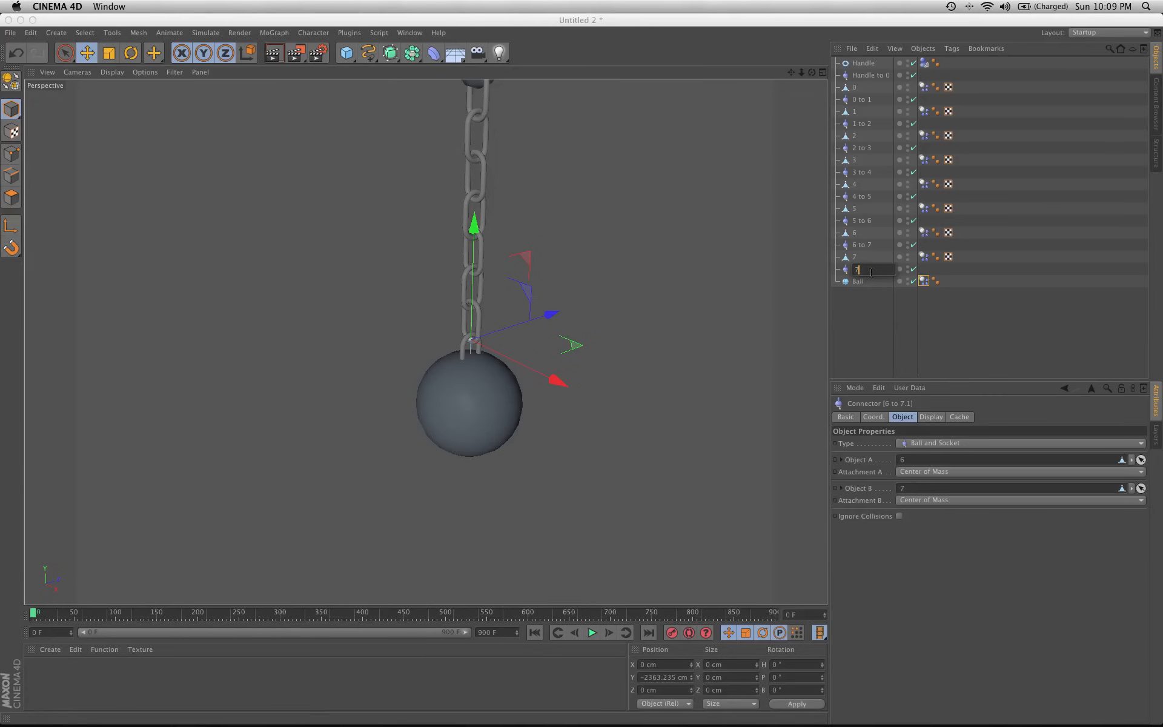
text(7 to Ball)
key(Return)
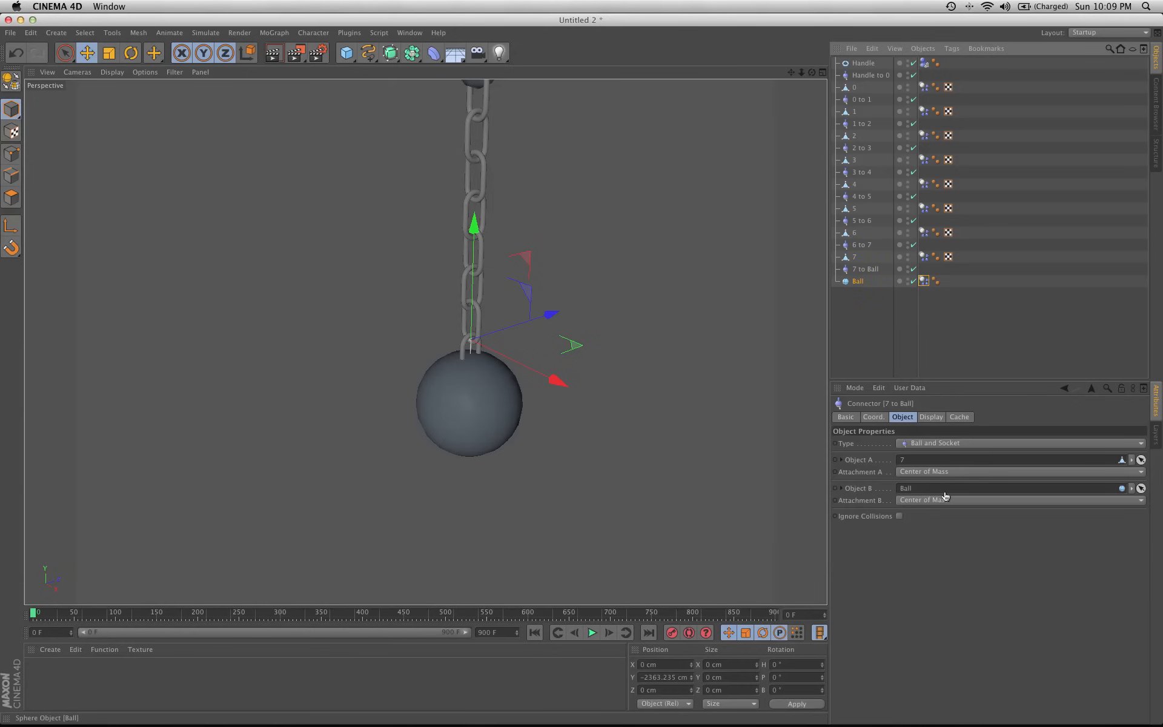
Lower the 7 to Ball connector to about Y -2518 cm, where the last link meets the ball.
alt+middle_drag(575, 437, 586, 431)
click(865, 269)
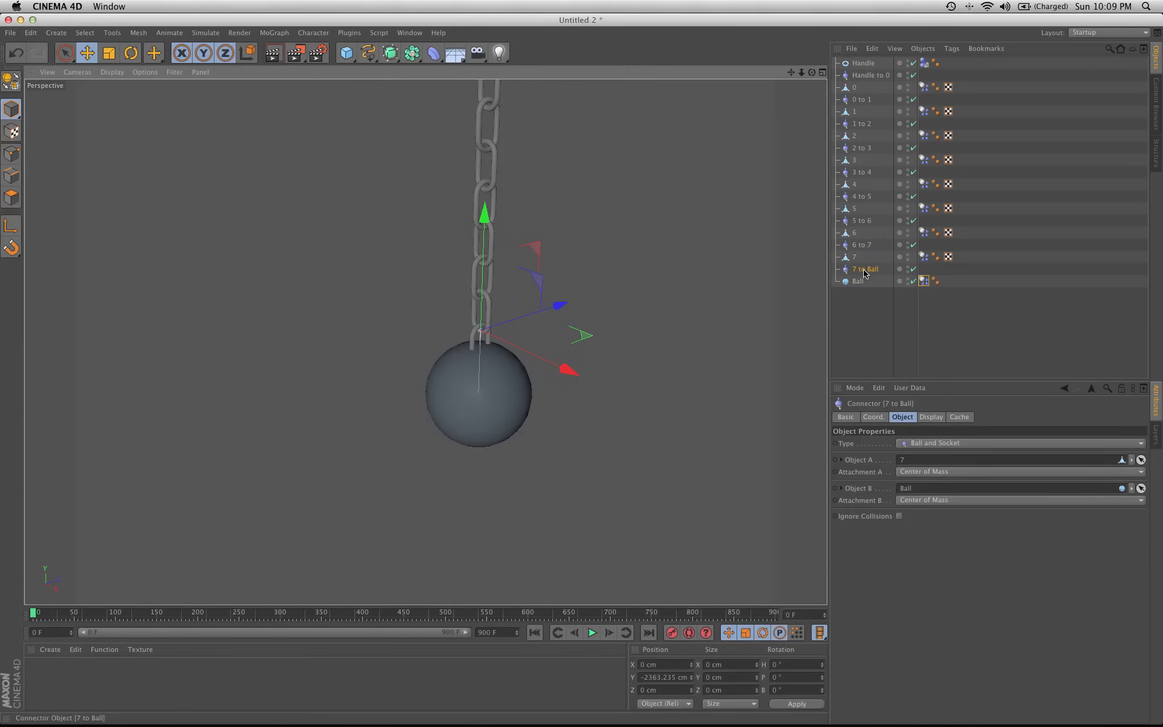
alt+right_drag(369, 396, 603, 327)
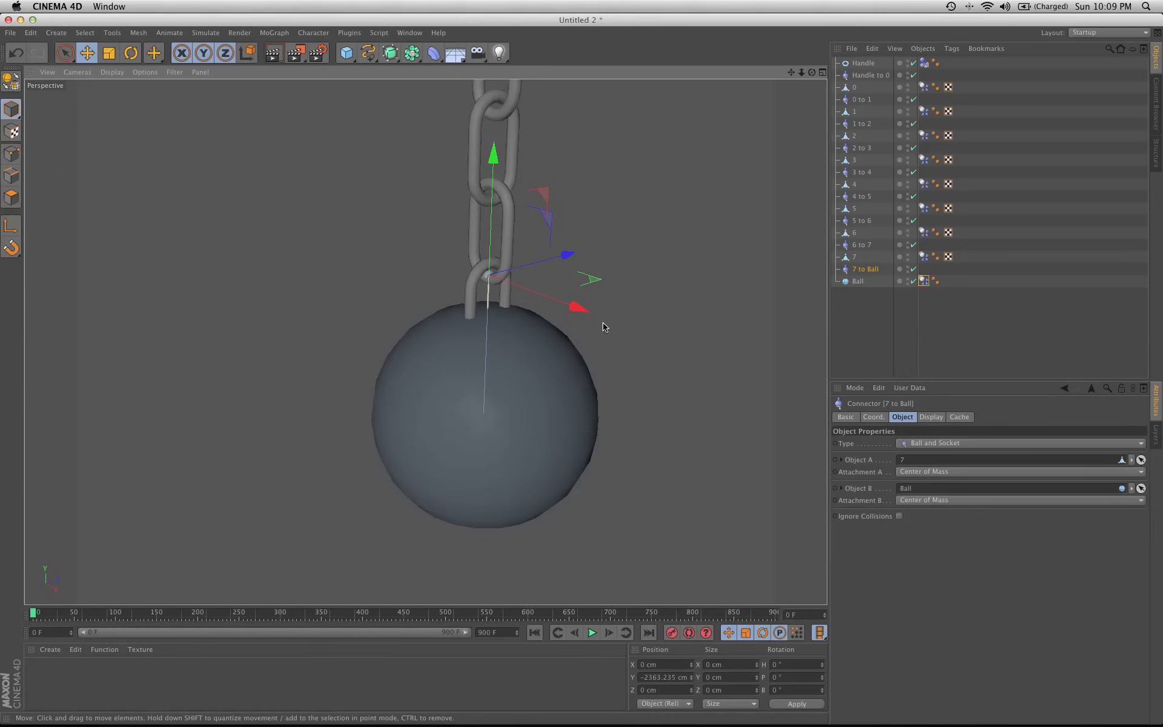
alt+right_drag(545, 355, 726, 294)
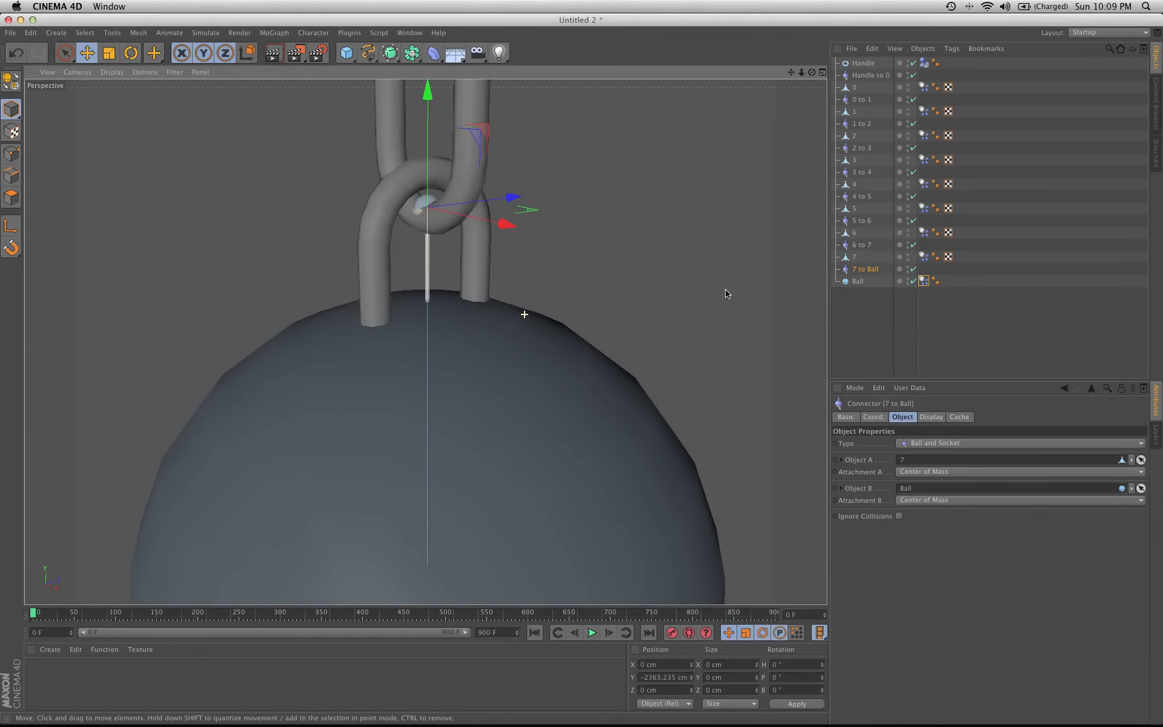
drag(434, 128, 441, 191)
alt+drag(434, 329, 402, 328)
alt+right_drag(607, 374, 419, 366)
alt+middle_drag(426, 343, 351, 392)
alt+right_drag(709, 412, 625, 321)
alt+middle_drag(626, 323, 592, 348)
alt+drag(592, 349, 633, 352)
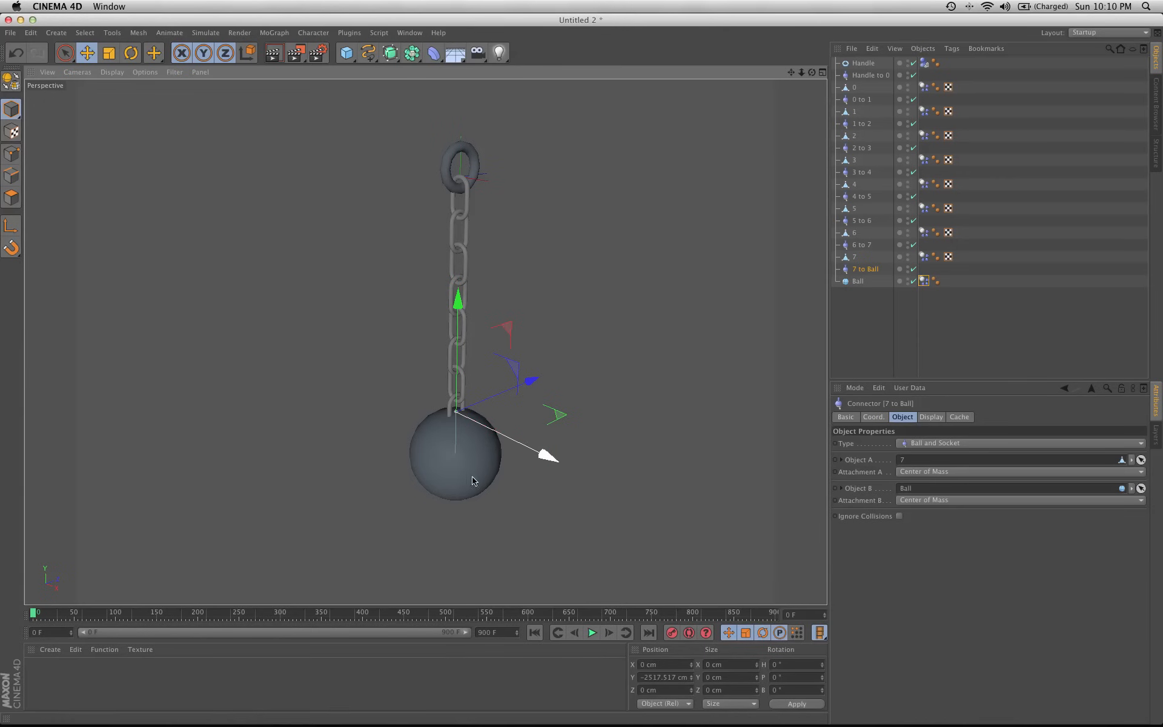
Make the Ball's Dynamics Body tag use Custom Mass with a mass of 400.
click(924, 281)
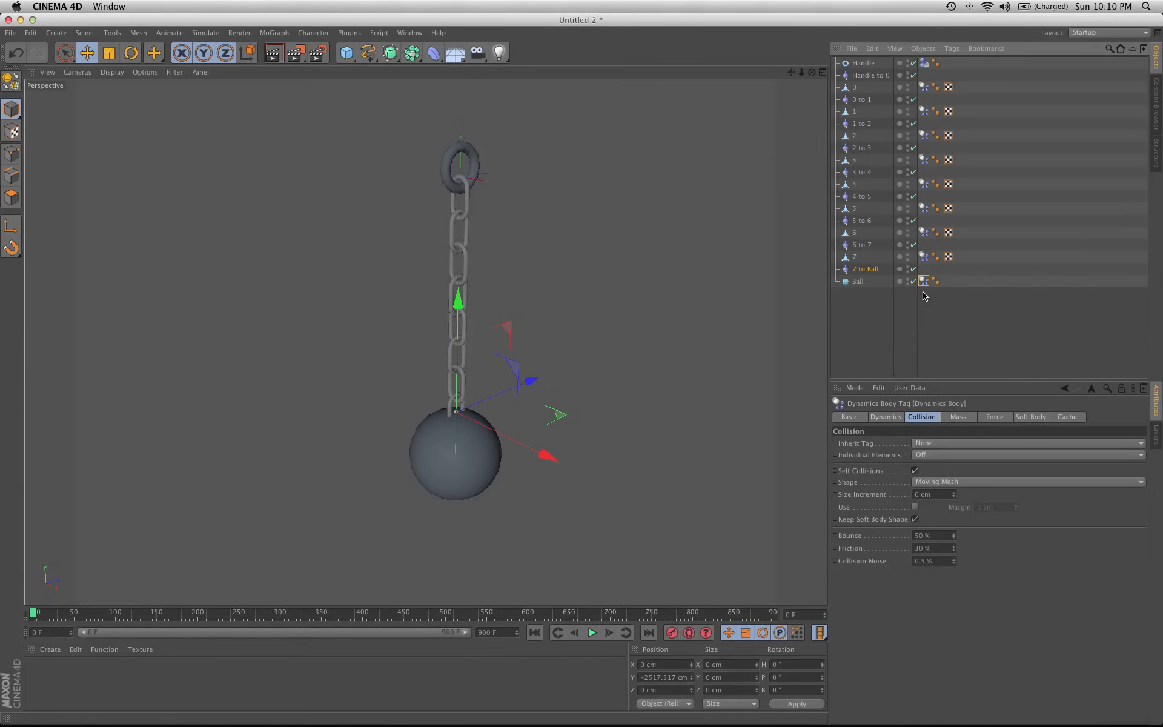
click(959, 417)
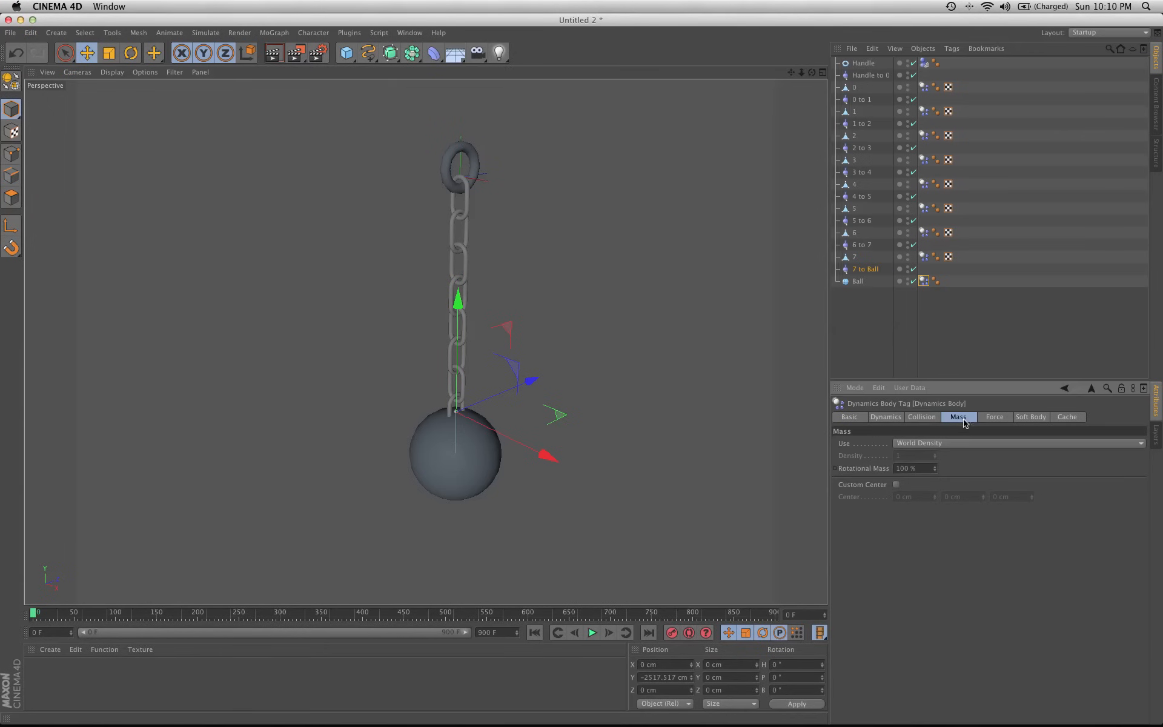
click(936, 444)
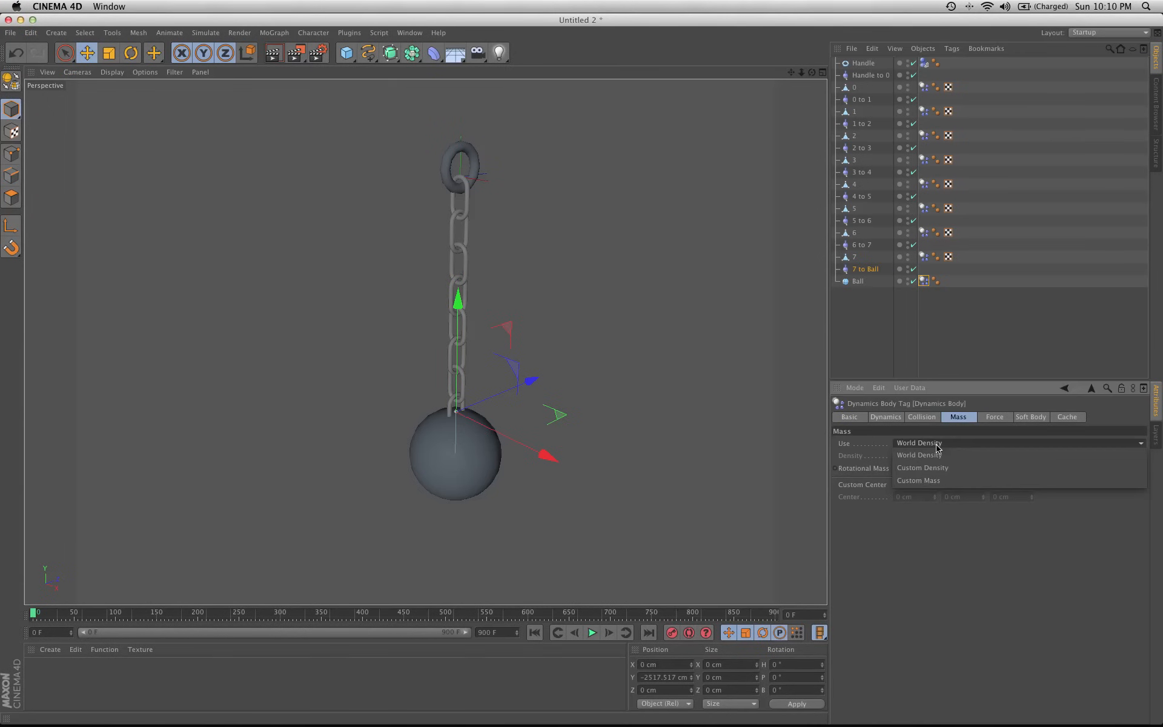
click(934, 481)
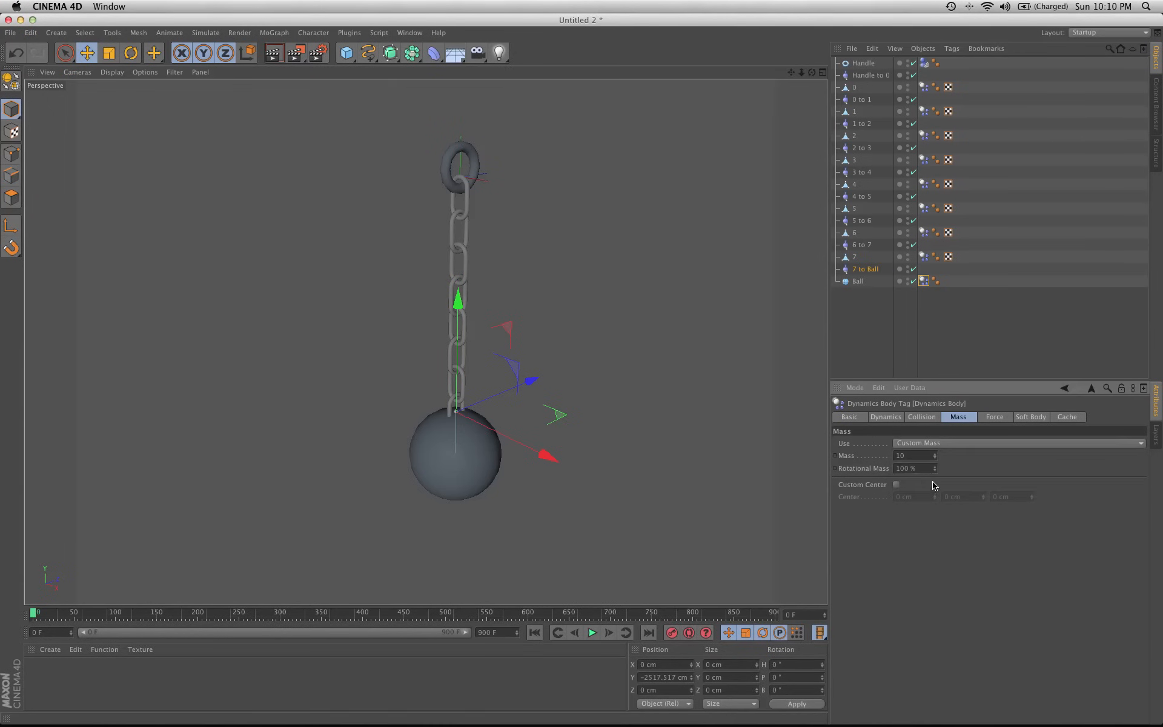
click(911, 456)
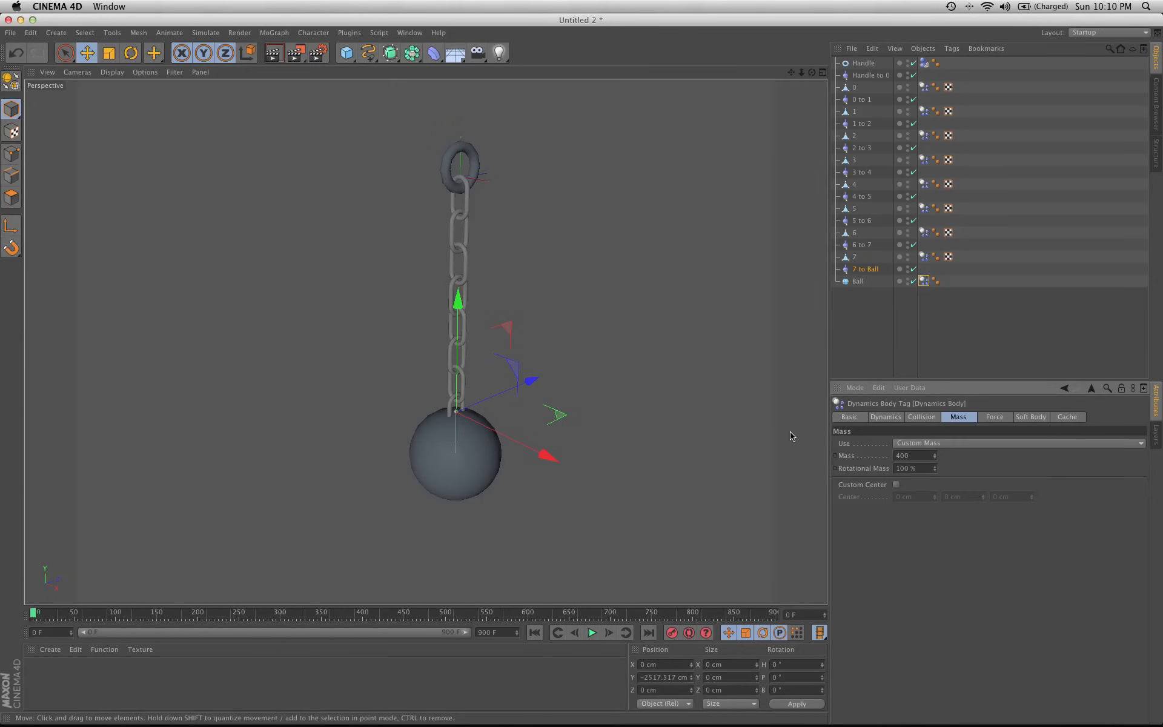
alt+middle_drag(422, 326, 431, 372)
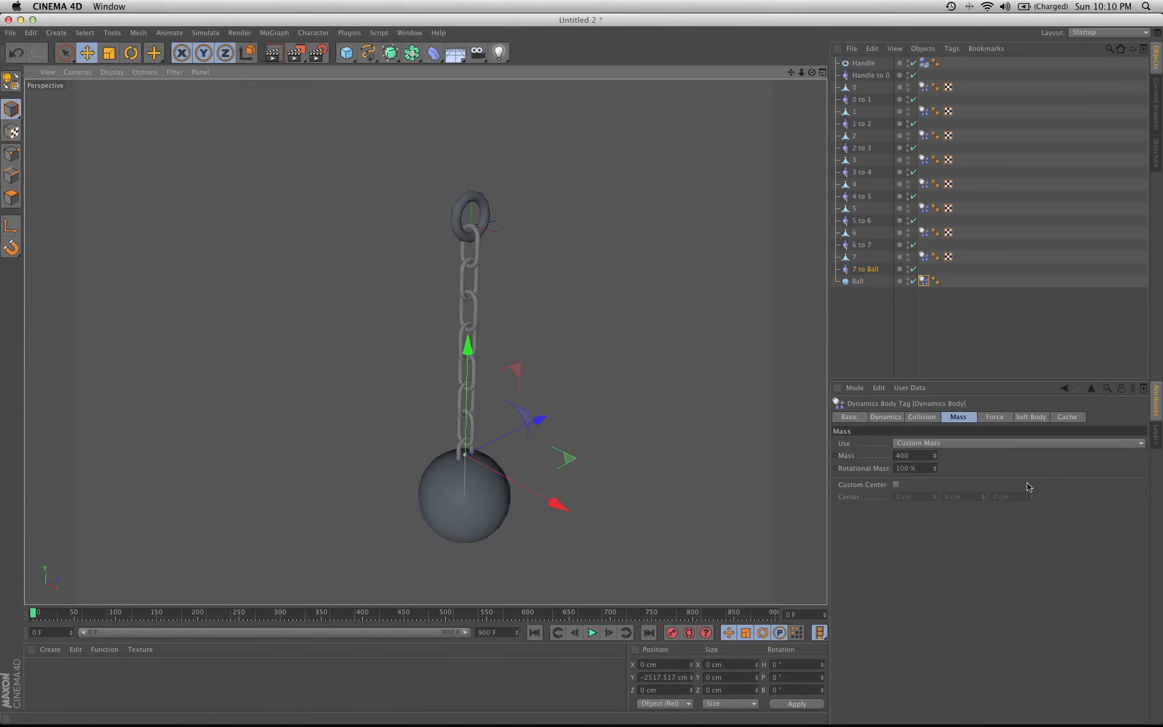
key(Return)
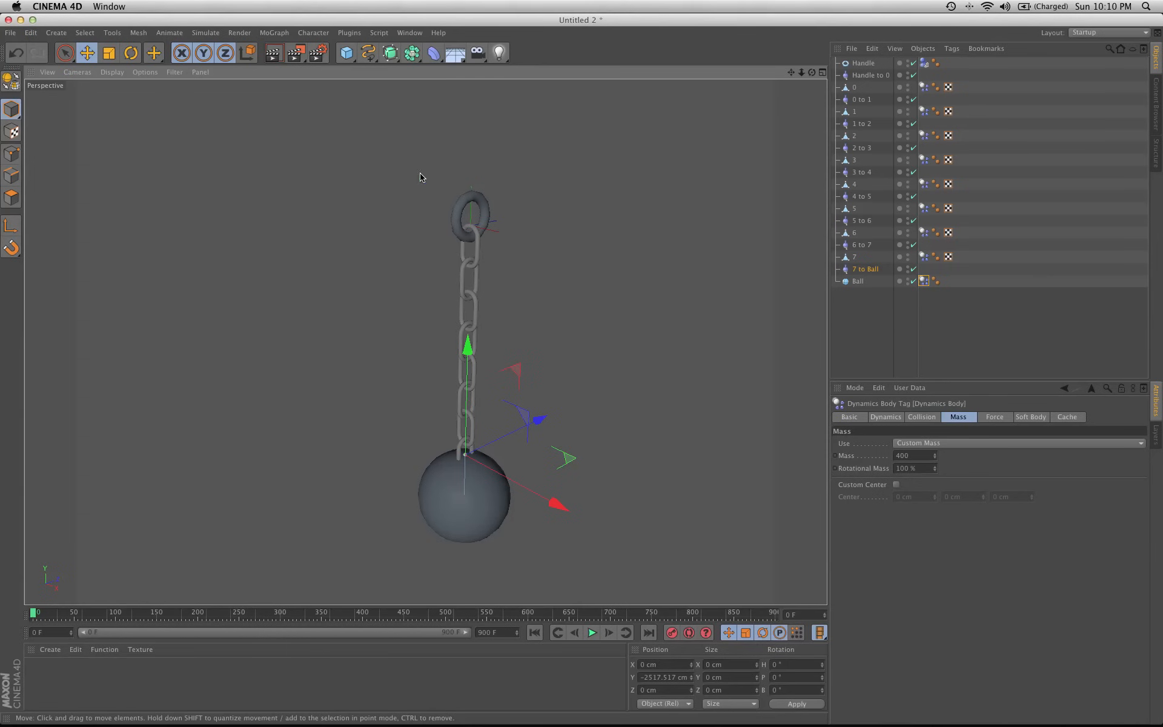
Play the simulation and swing the Handle along X, ending at about X -2747 cm, to test the heavy Ball.
alt+middle_drag(590, 465, 584, 432)
alt+drag(658, 496, 610, 460)
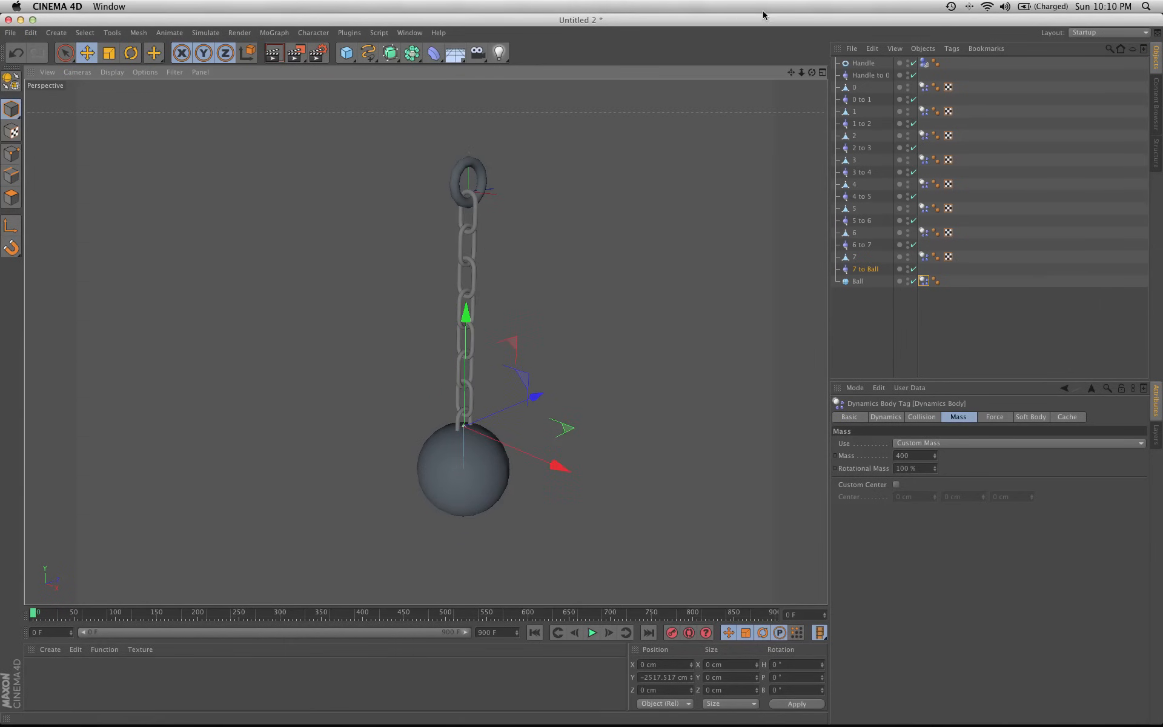
click(863, 63)
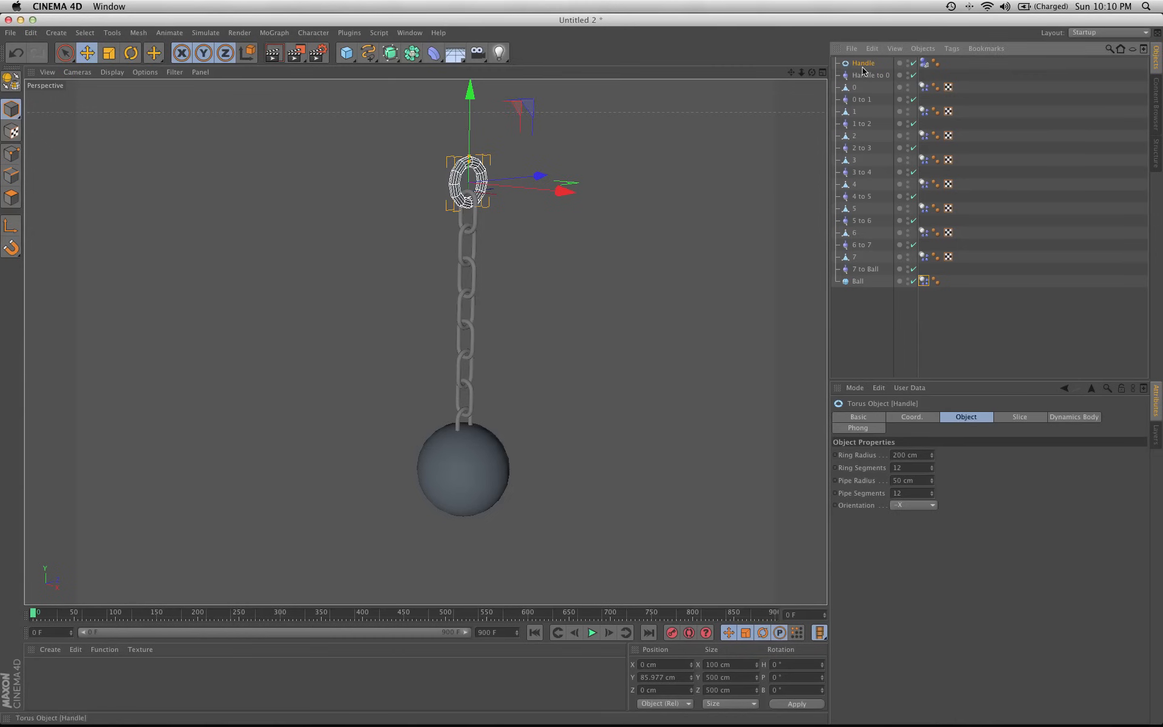
mouse_move(577, 411)
alt+mouse_down()
mouse_move(594, 434)
mouse_move(584, 506)
mouse_move(560, 438)
mouse_move(566, 402)
alt+mouse_up()
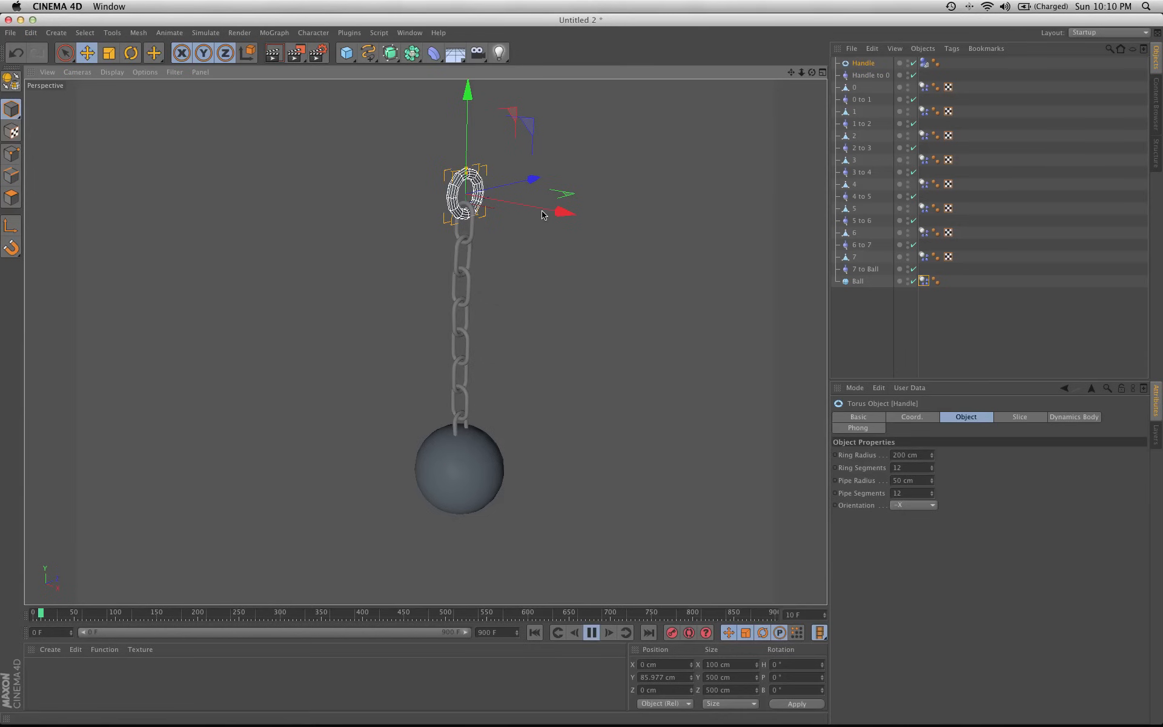
drag(555, 216, 403, 257)
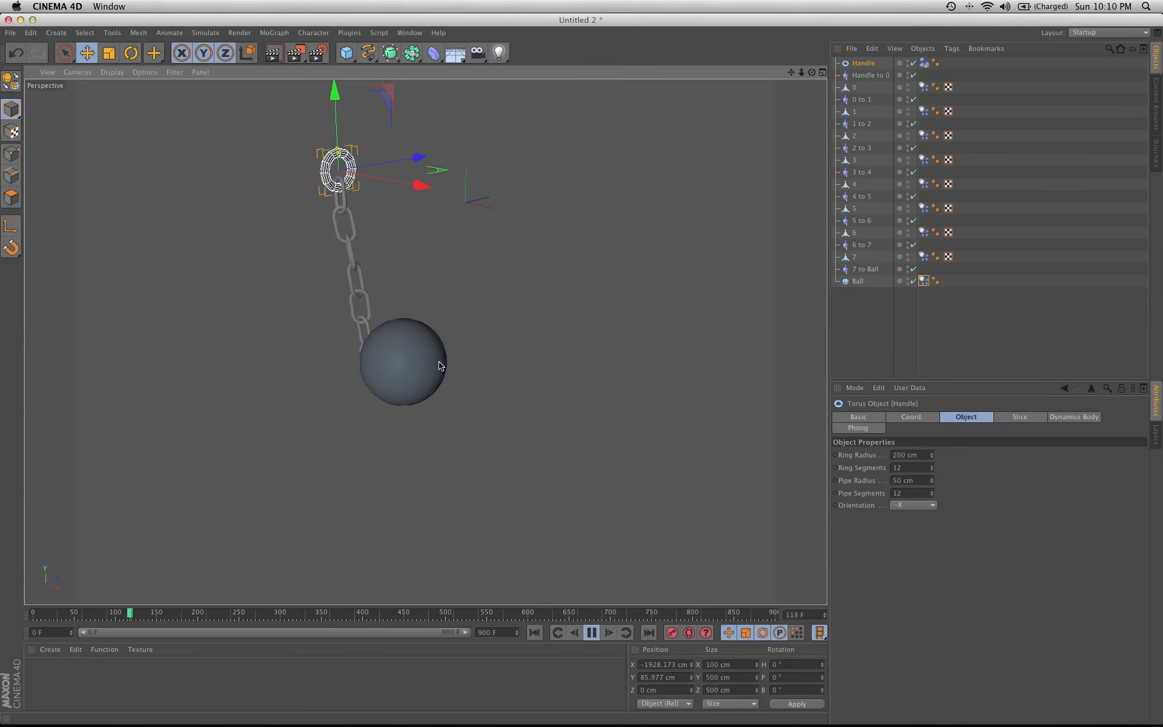
drag(418, 186, 358, 224)
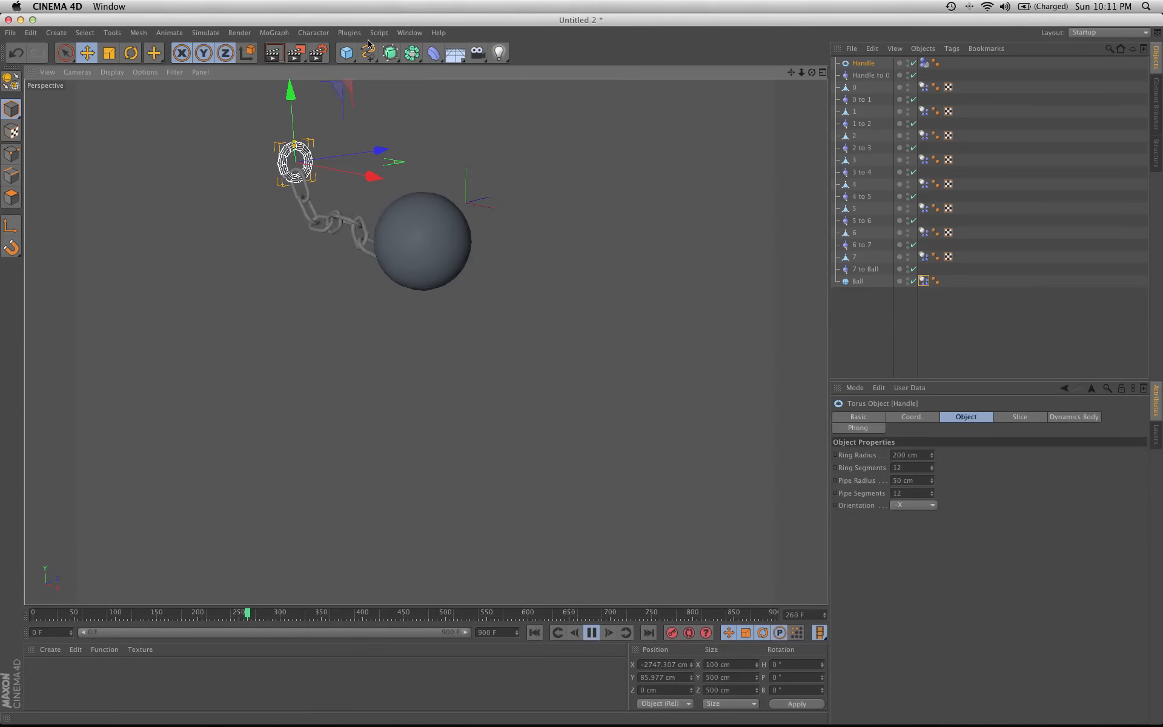
Add a Floor object to the scene and give it a Collider Body tag.
click(454, 54)
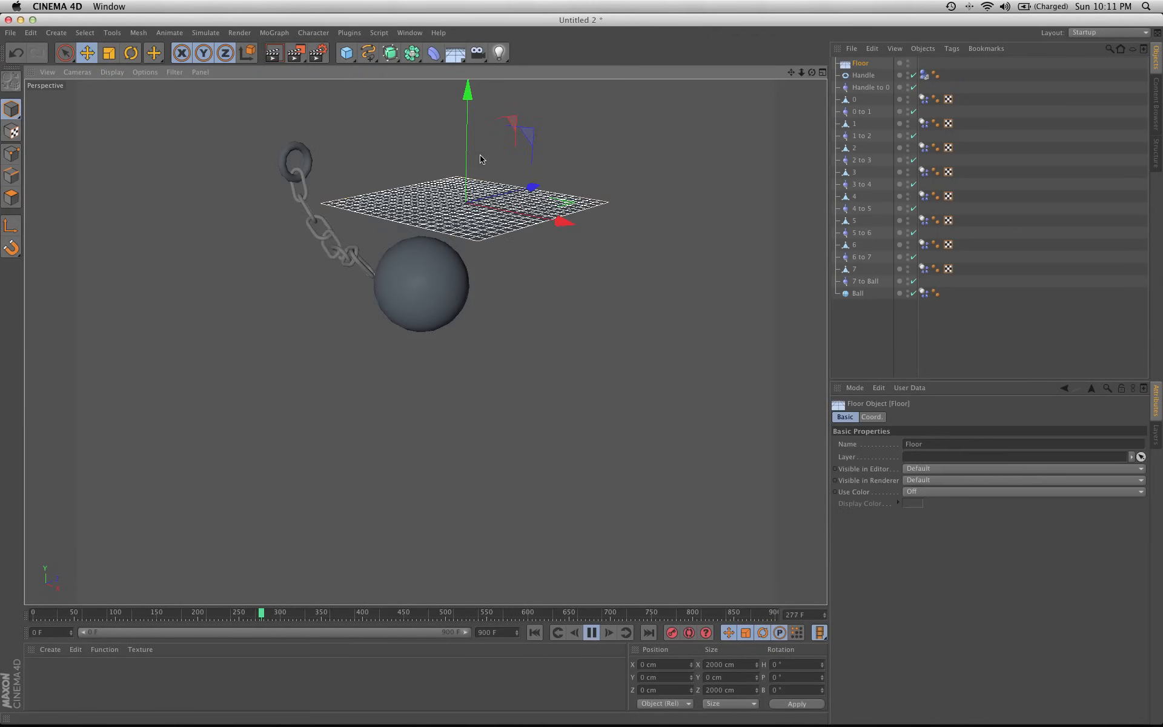
right_click(862, 63)
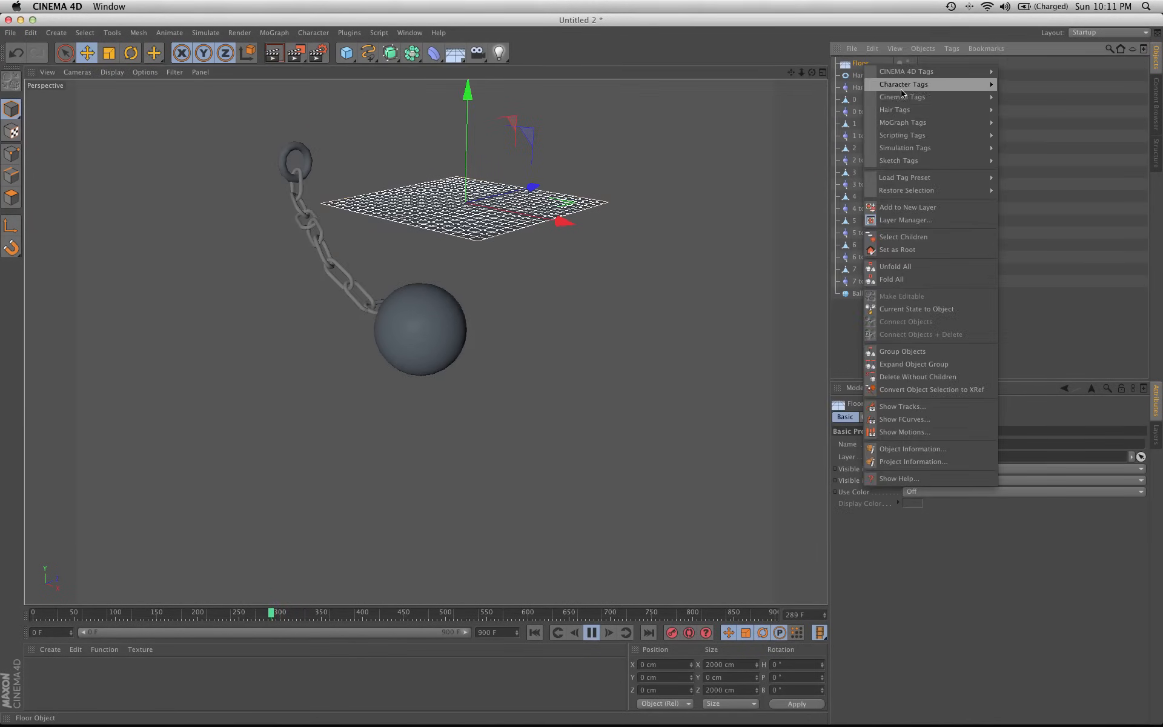
mouse_move(919, 155)
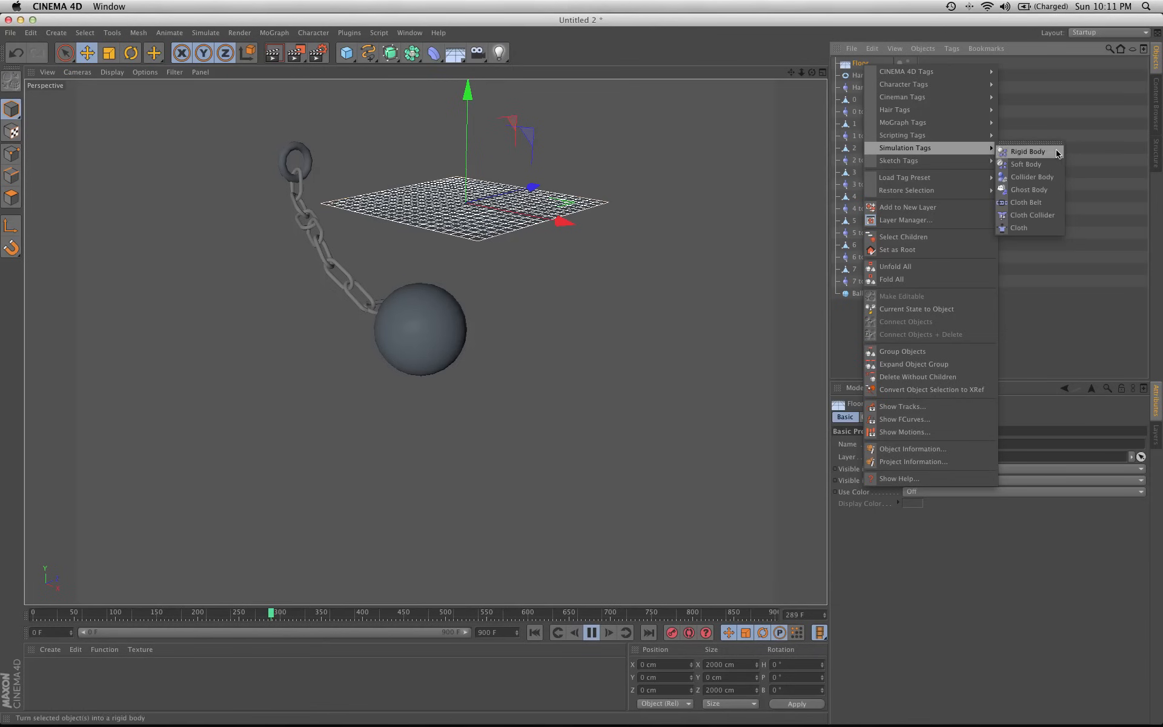
click(1032, 177)
Set the Floor's collision shape to Static Mesh, and stop the simulation and rewind to frame 0.
click(922, 416)
click(932, 460)
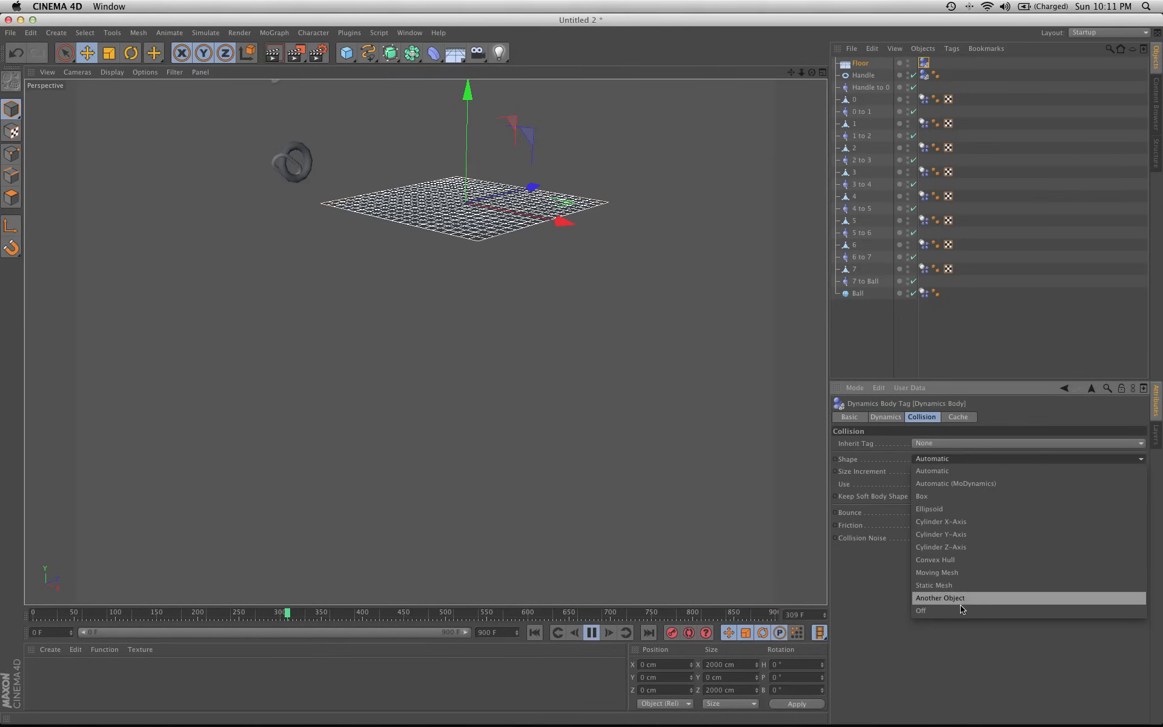
click(955, 588)
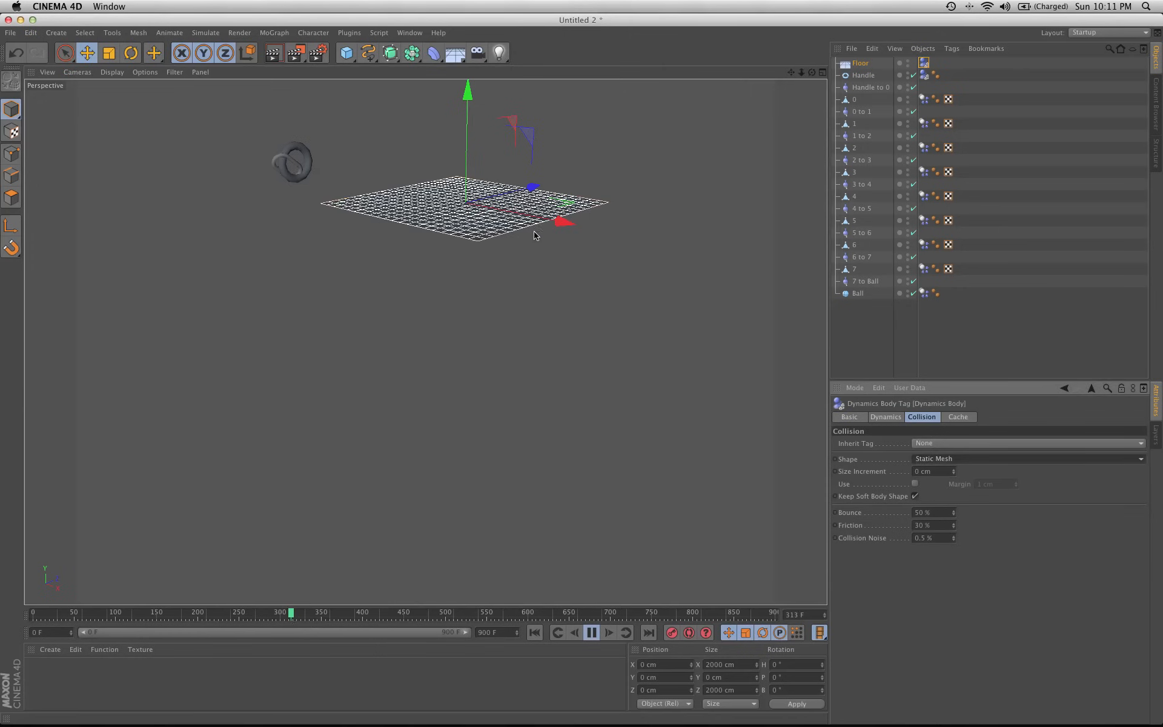
click(592, 633)
click(535, 633)
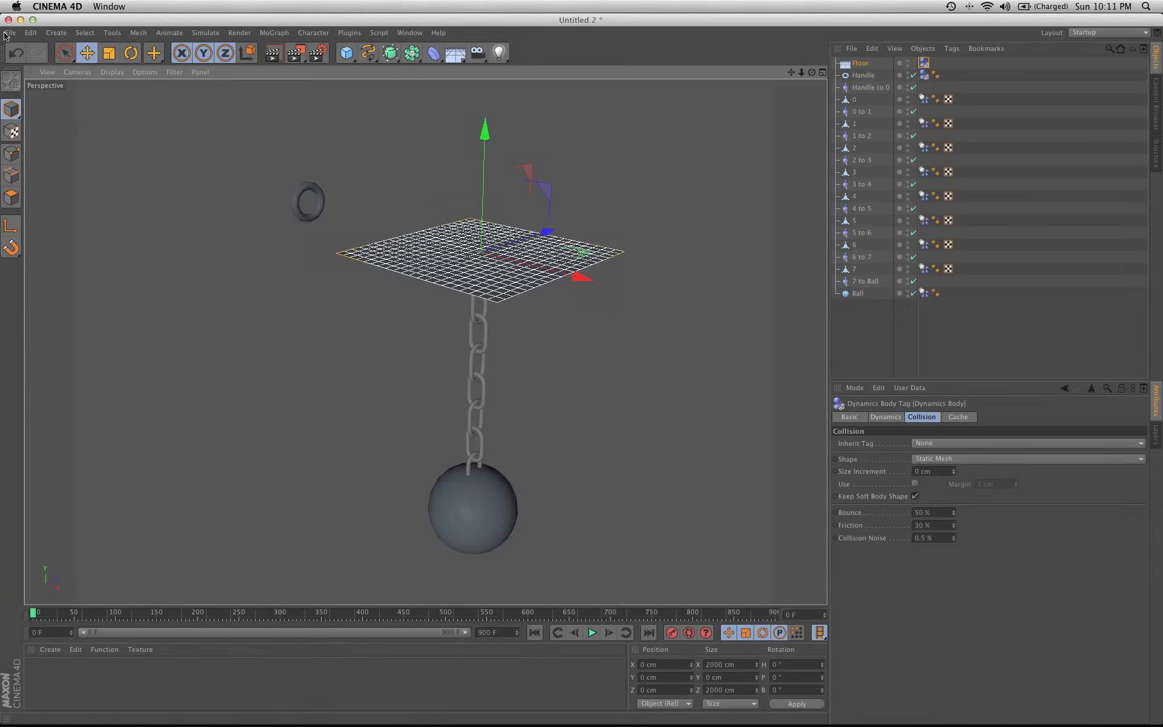
Undo the Floor with its Collider Body tag and the Handle's last move along X.
click(21, 56)
click(21, 55)
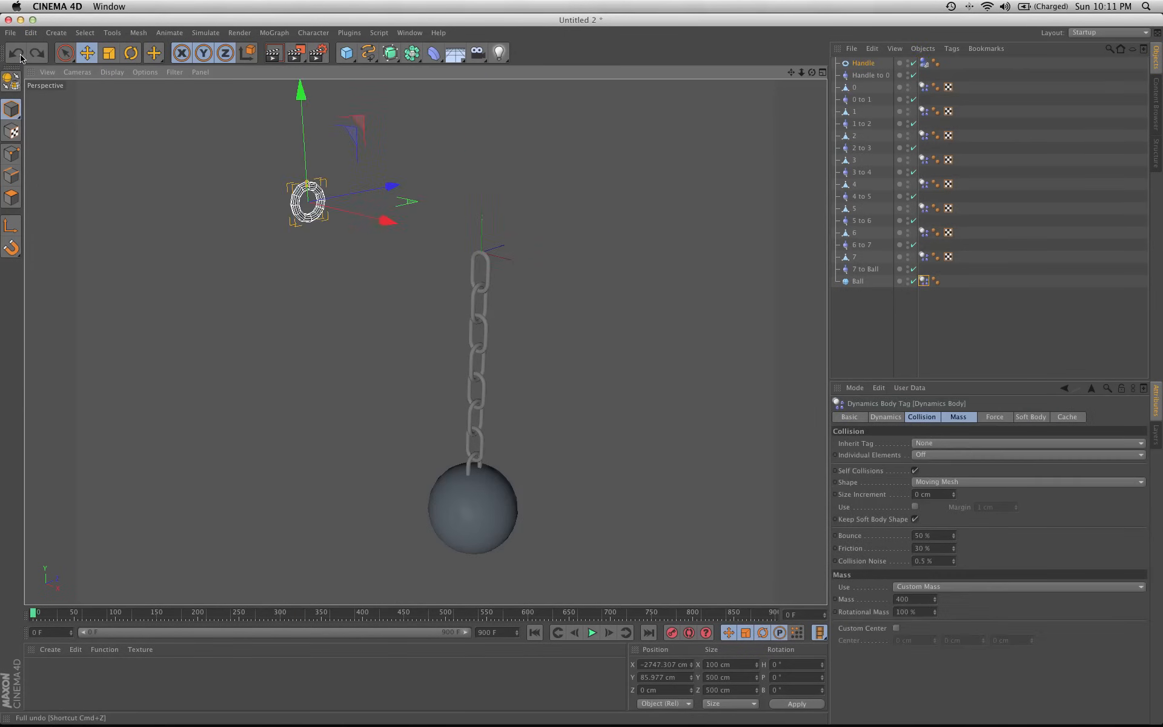
click(20, 56)
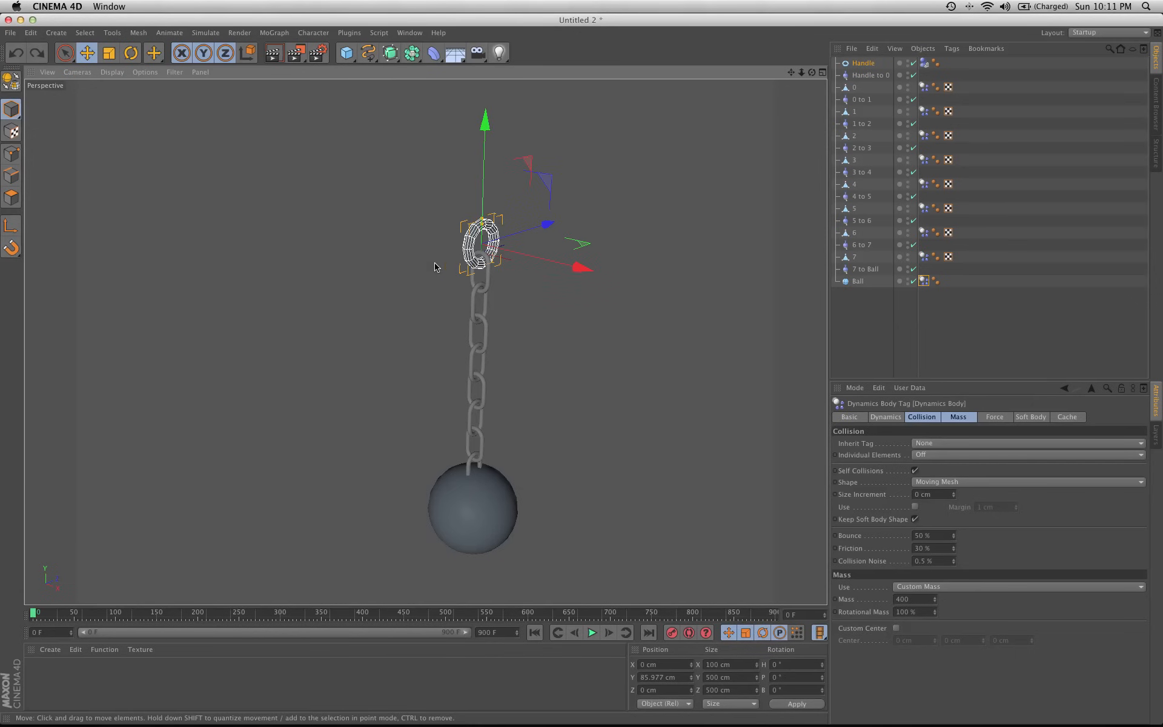
Add a new Floor object and lower it along Y to about -3638 cm, beneath the Ball.
click(453, 54)
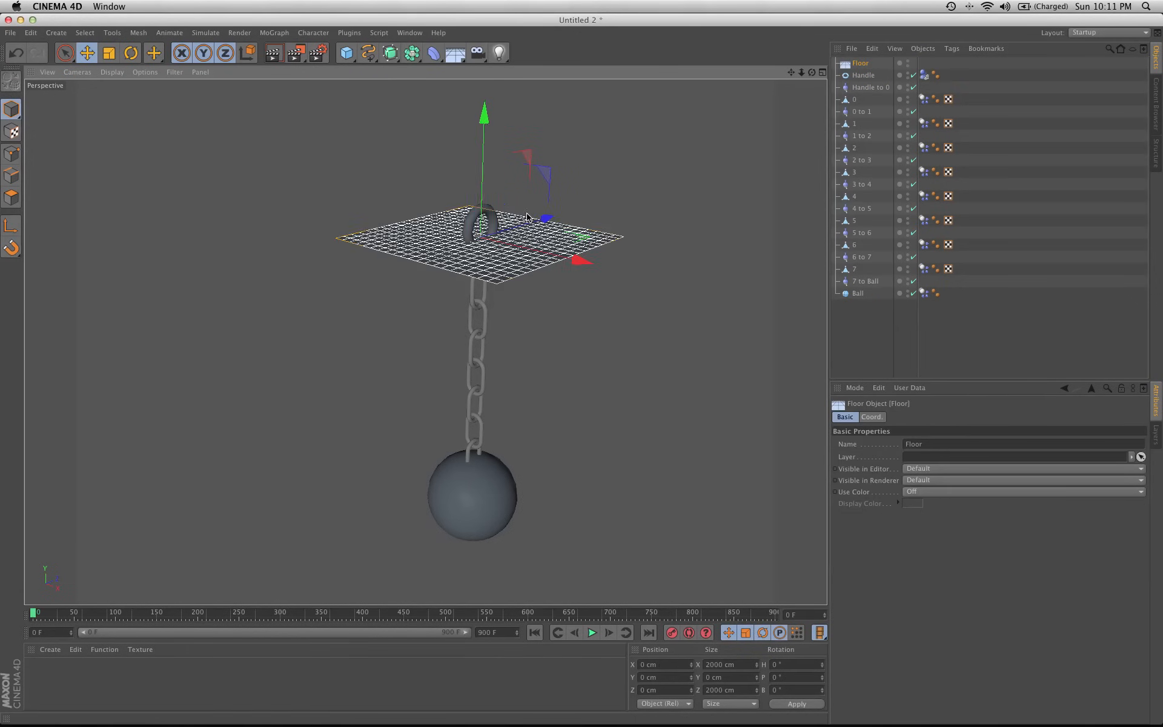
drag(483, 113, 511, 442)
alt+drag(528, 336, 540, 395)
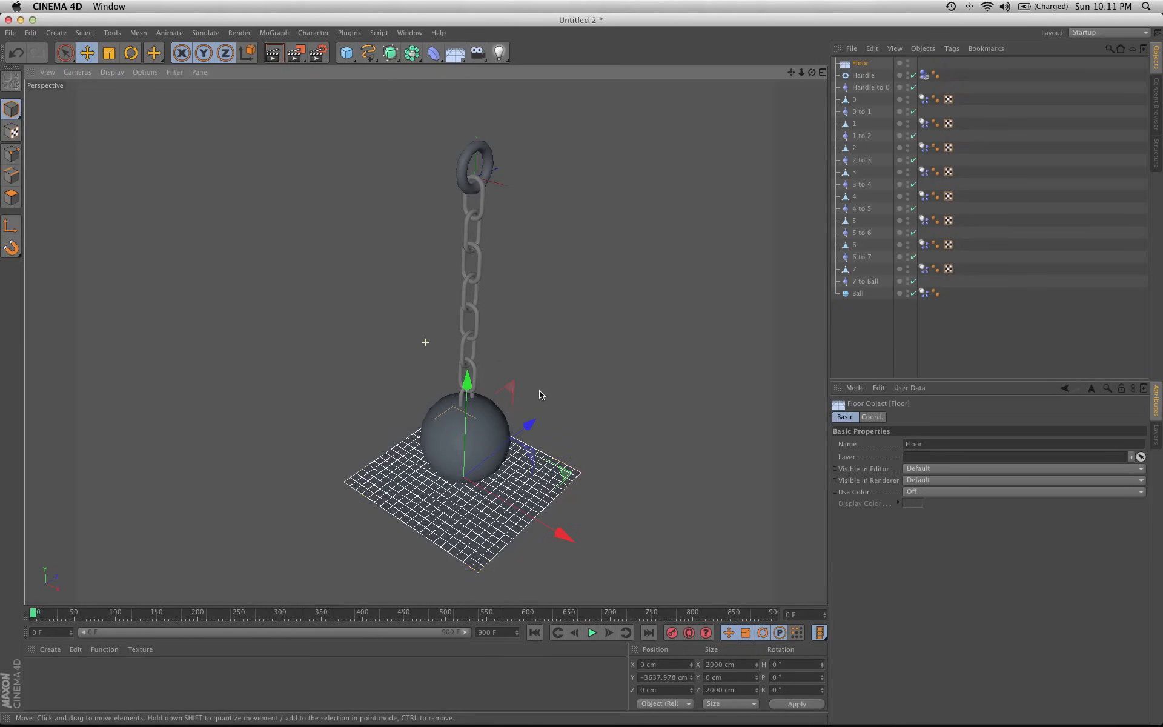
Give the Floor a Collider Body tag and set its collision shape to Static Mesh.
right_click(863, 69)
mouse_move(939, 155)
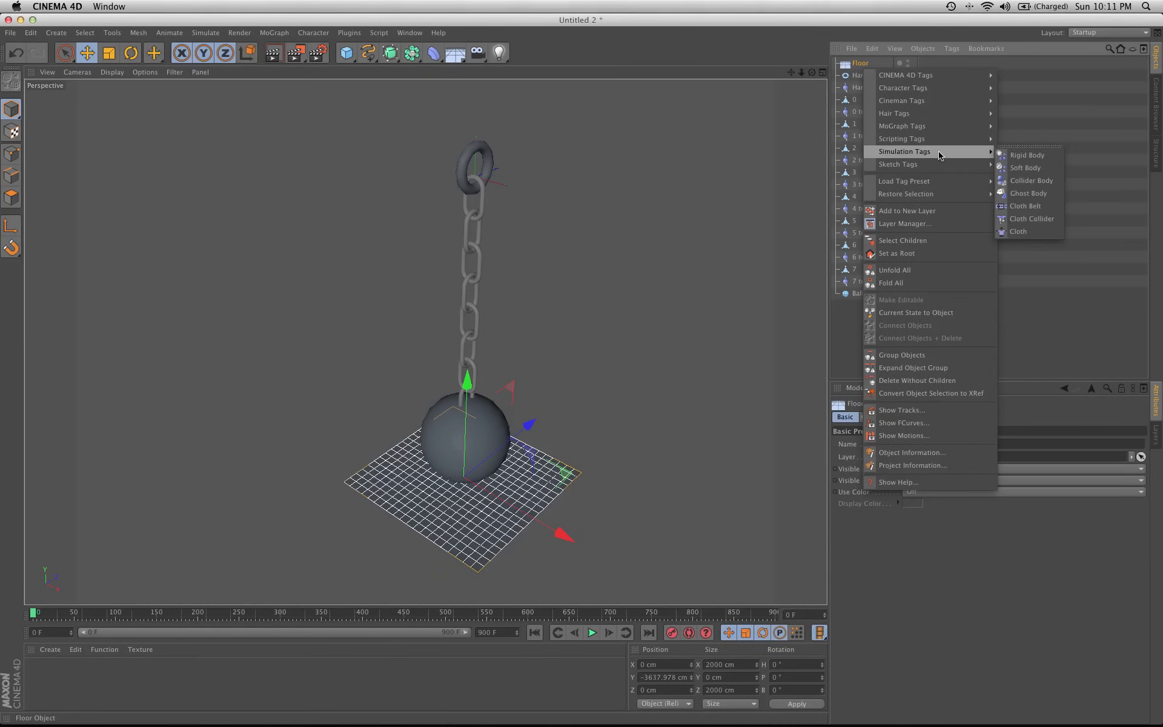
click(1030, 155)
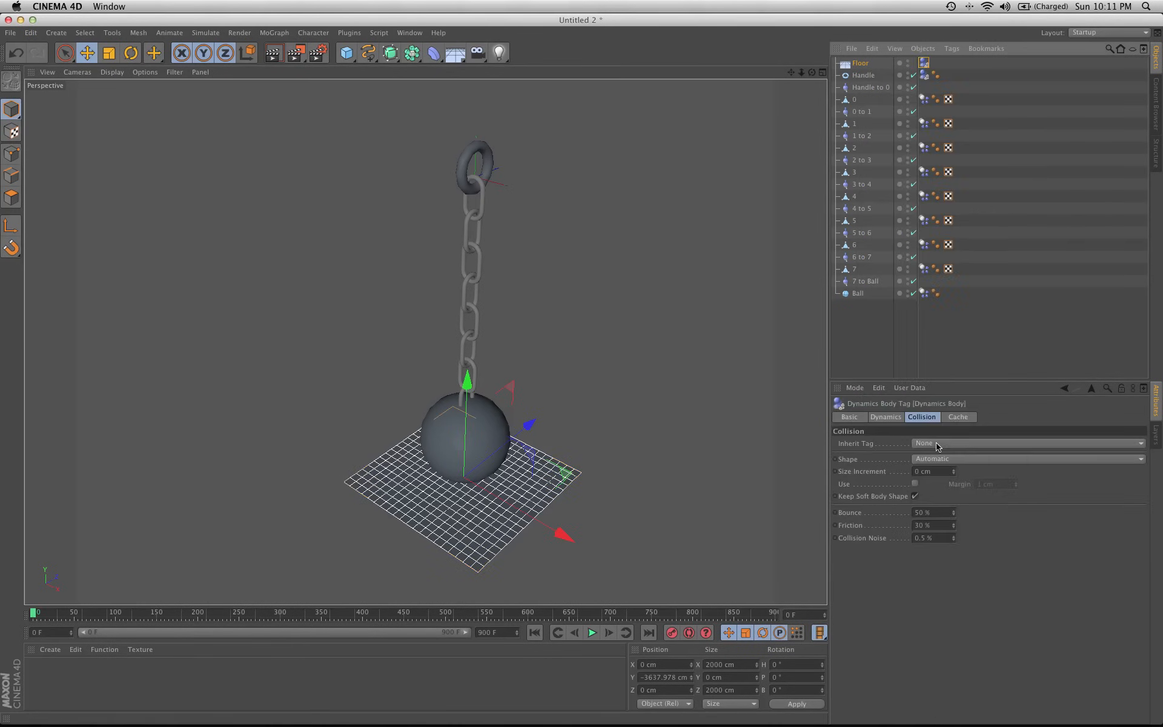
click(937, 470)
click(938, 461)
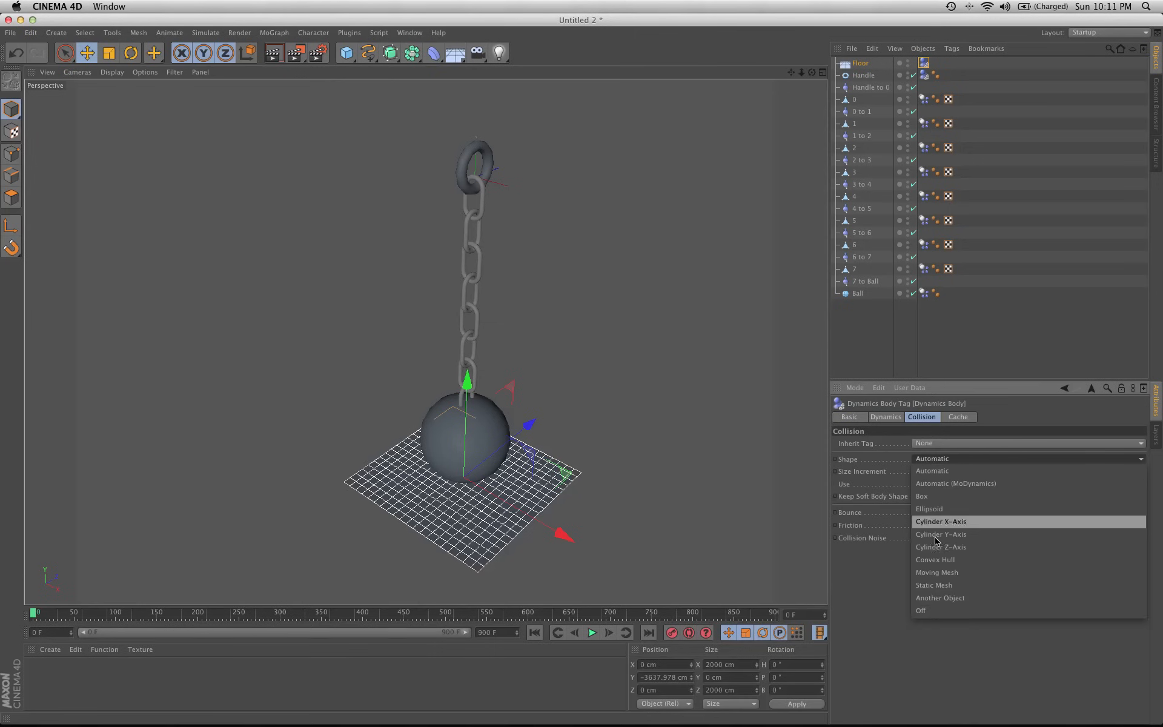
click(938, 586)
Play the simulation and lower the Handle along Y to about -698 cm to test the Ball against the Floor.
click(872, 75)
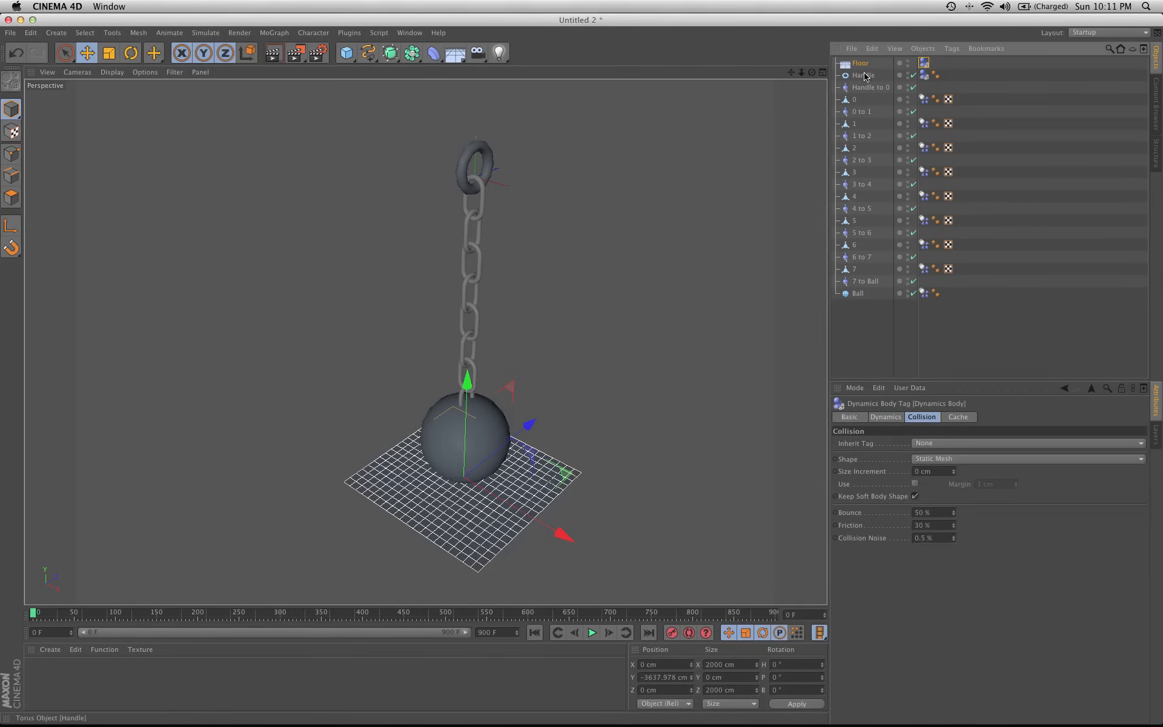
click(592, 633)
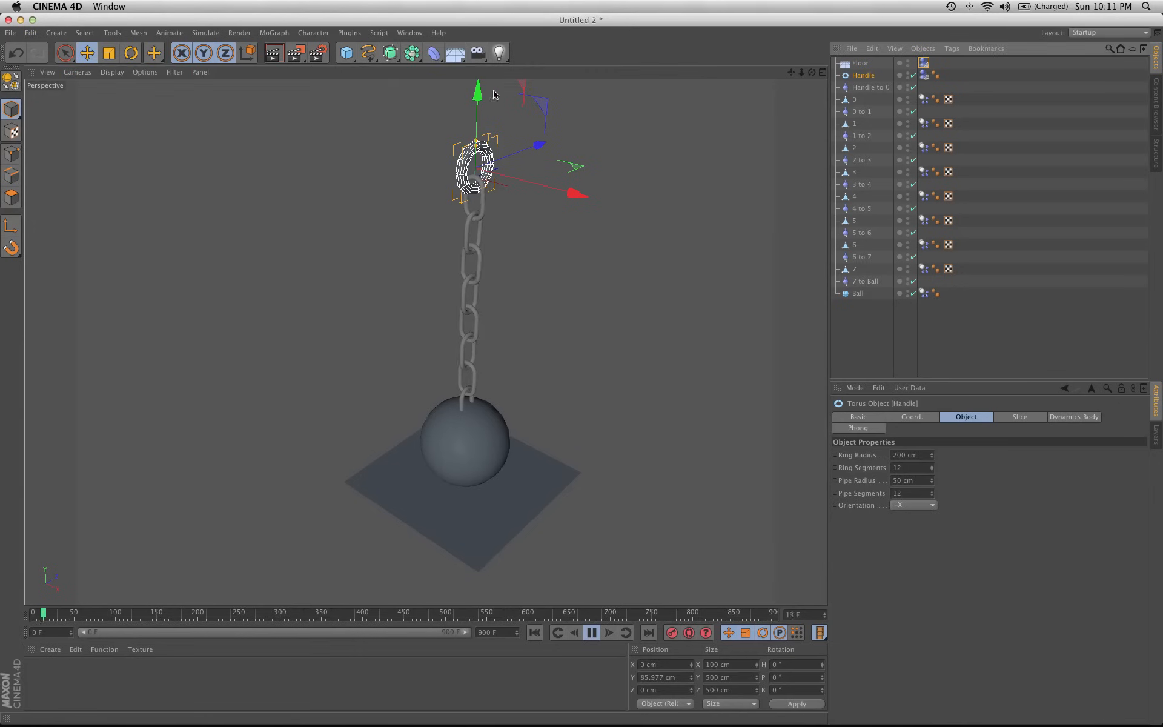
drag(478, 109, 485, 194)
alt+middle_drag(529, 277, 530, 235)
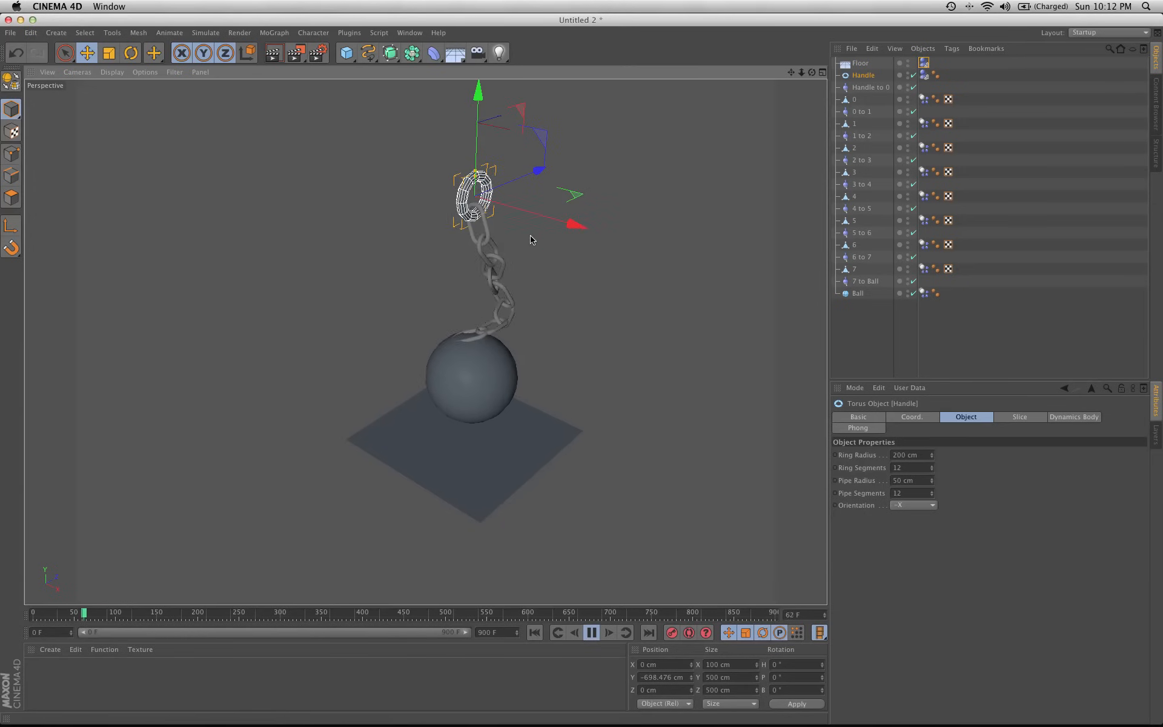
alt+middle_drag(357, 245, 349, 195)
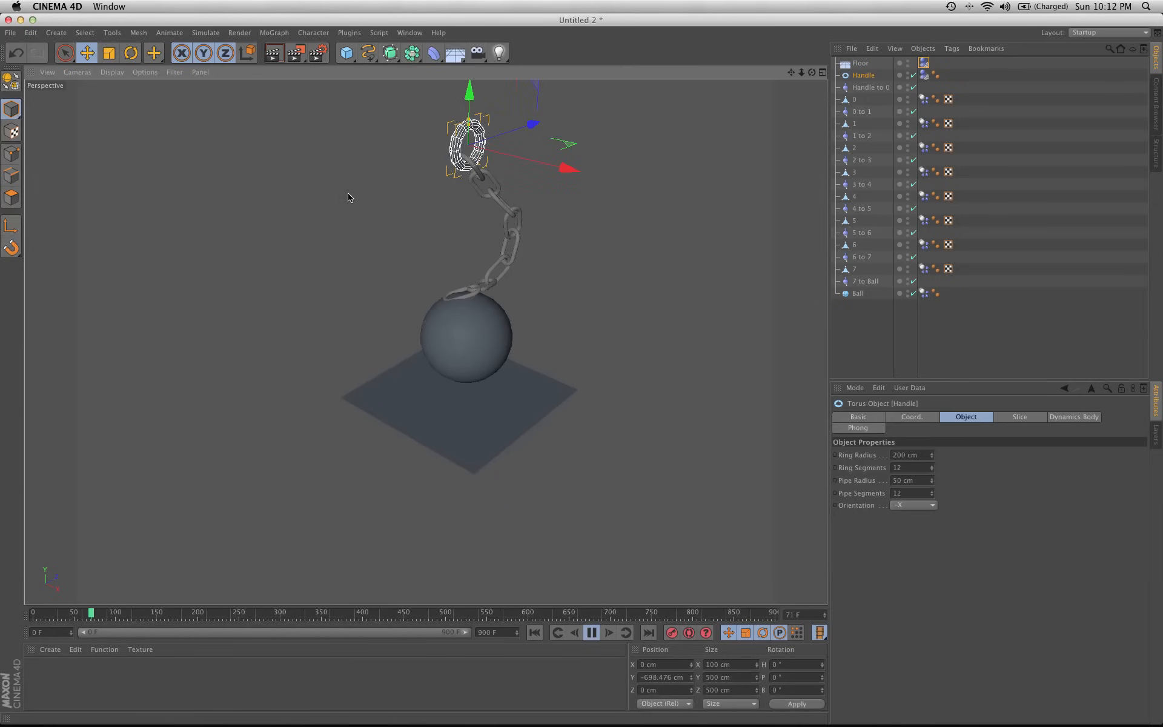
alt+drag(359, 347, 368, 200)
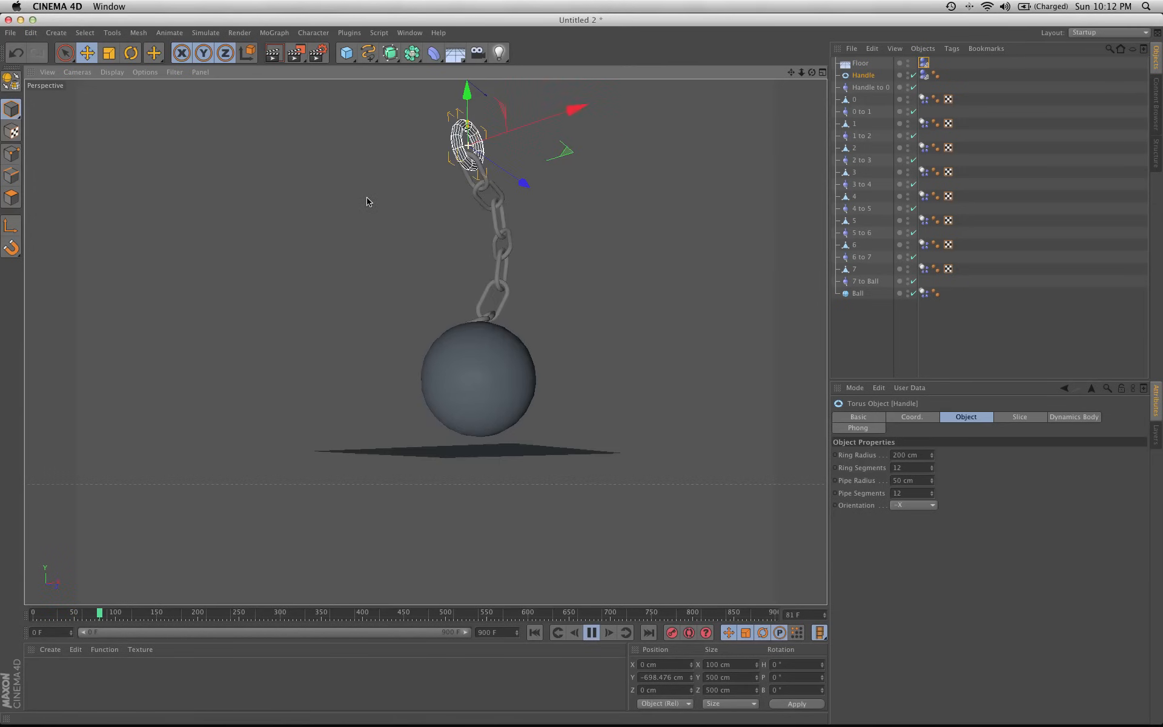
alt+drag(362, 368, 366, 413)
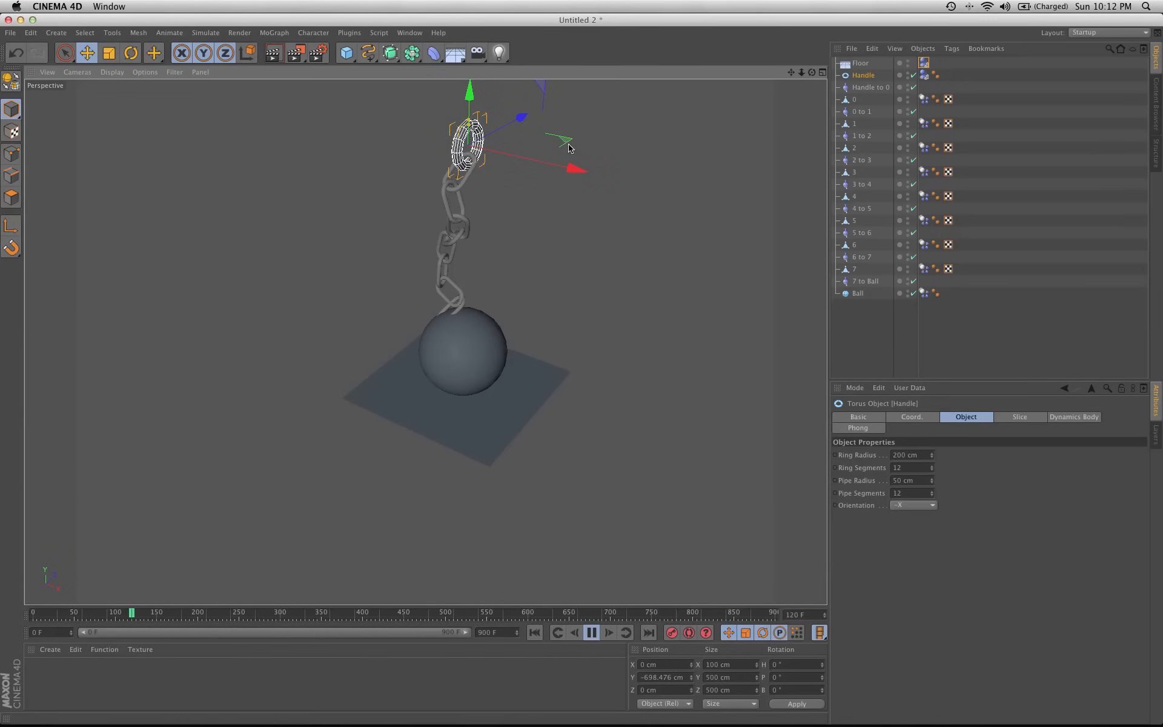
Move the Handle freely to about X -158, Y -964, Z -330 cm while the simulation plays, and inspect the slack chain.
drag(562, 140, 531, 176)
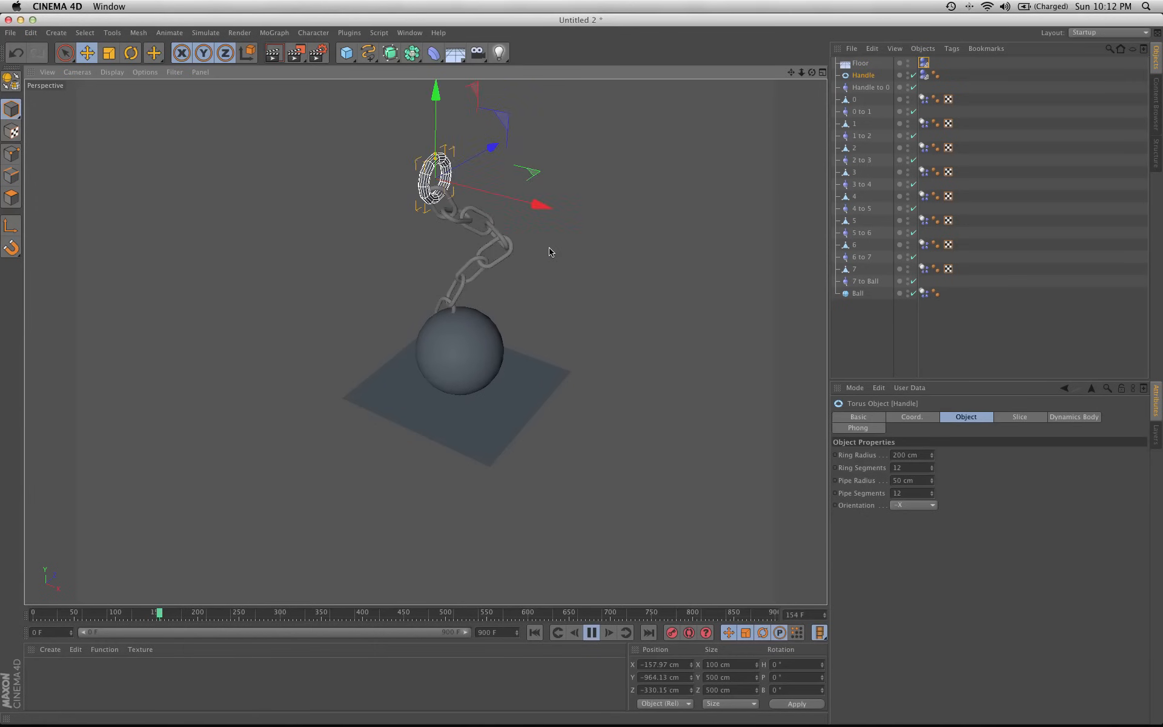
alt+middle_drag(547, 246, 567, 373)
alt+drag(567, 341, 454, 317)
alt+middle_drag(347, 323, 338, 291)
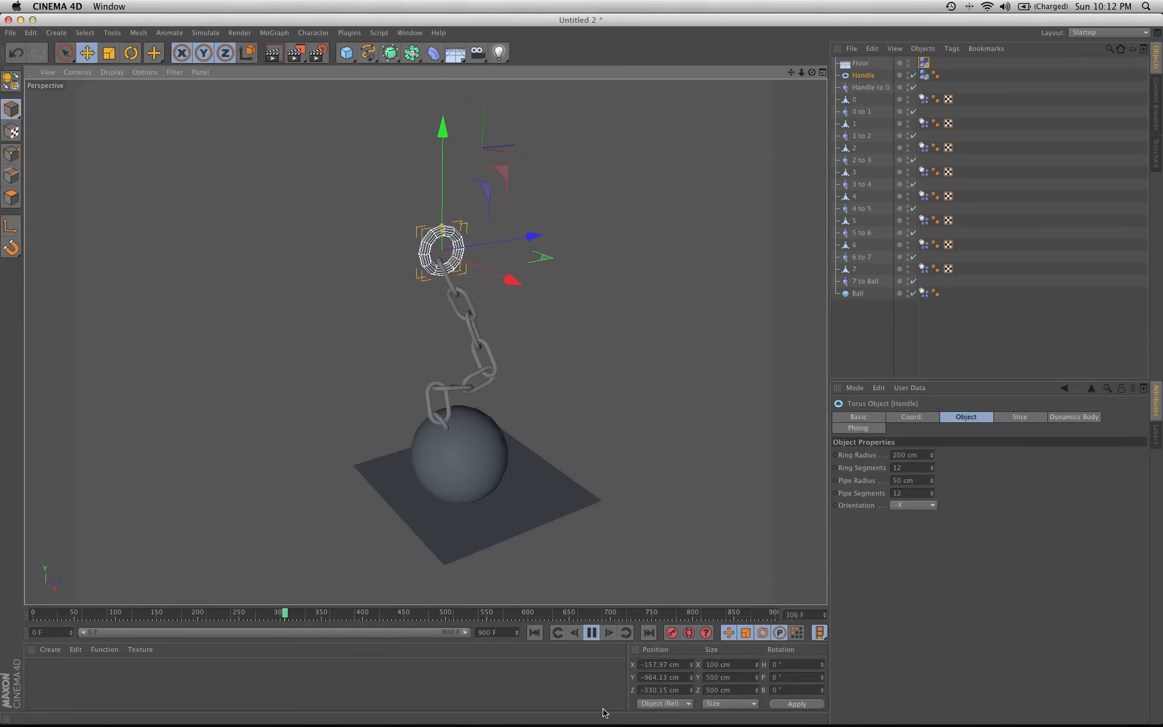
click(889, 711)
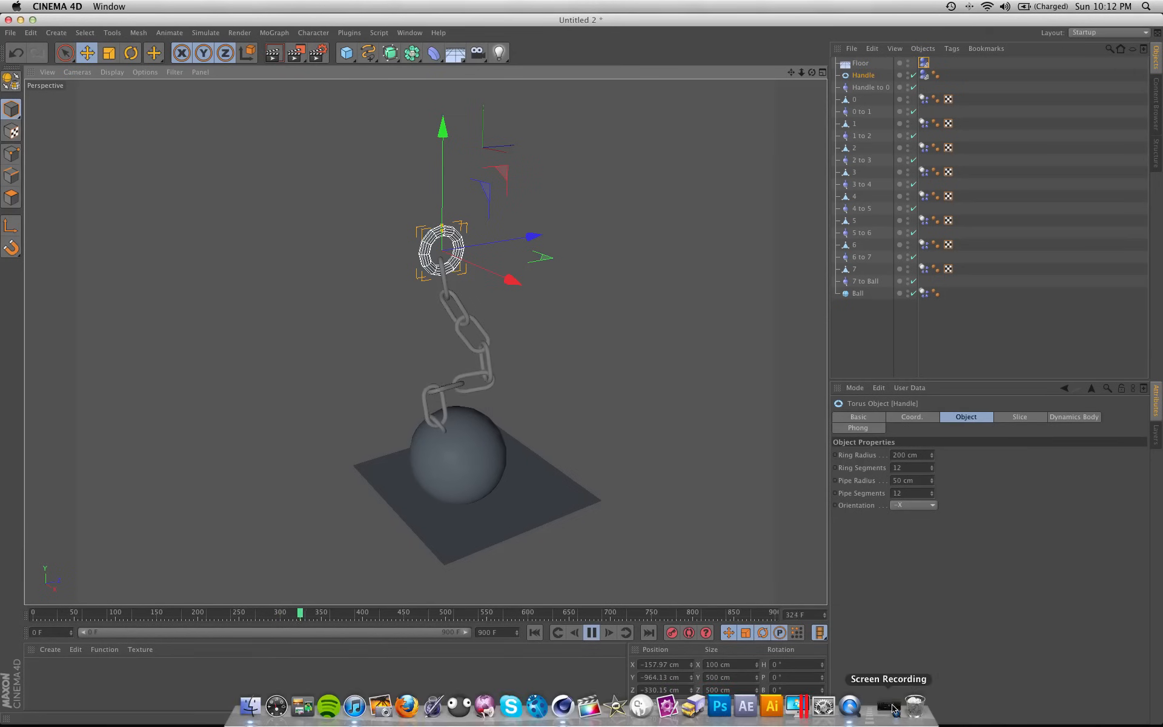